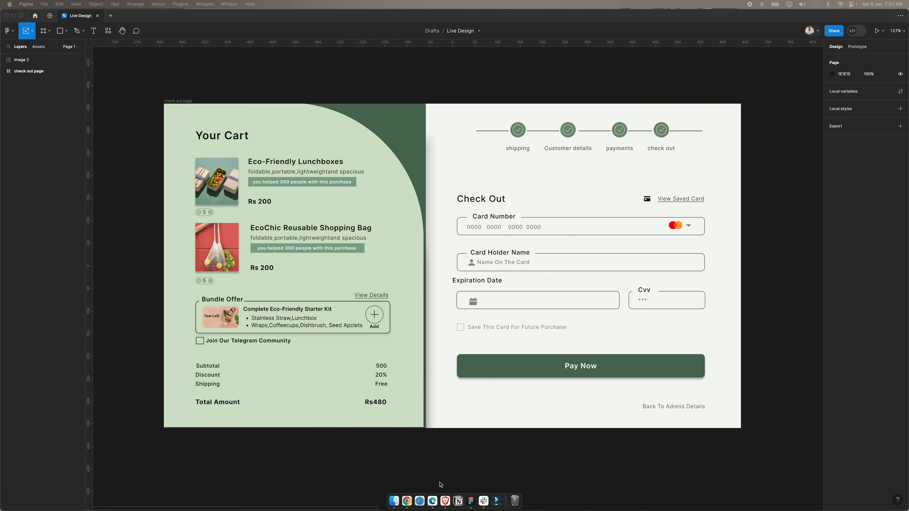
Step: Open a new Brave browser window and load mobbin.com
{"action": "right_click", "coordinate": [446, 501]}
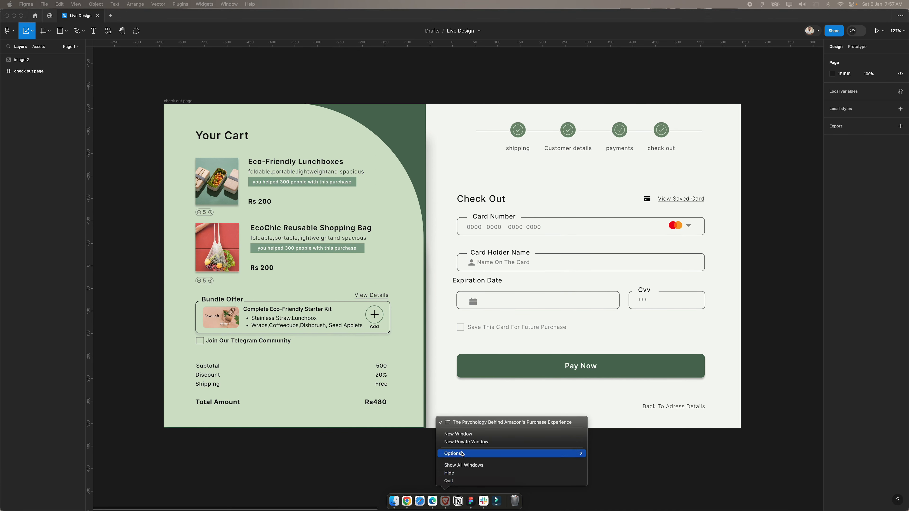
{"action": "left_click", "coordinate": [474, 434]}
{"action": "left_click_drag", "start_coordinate": [358, 206], "coordinate": [515, 125]}
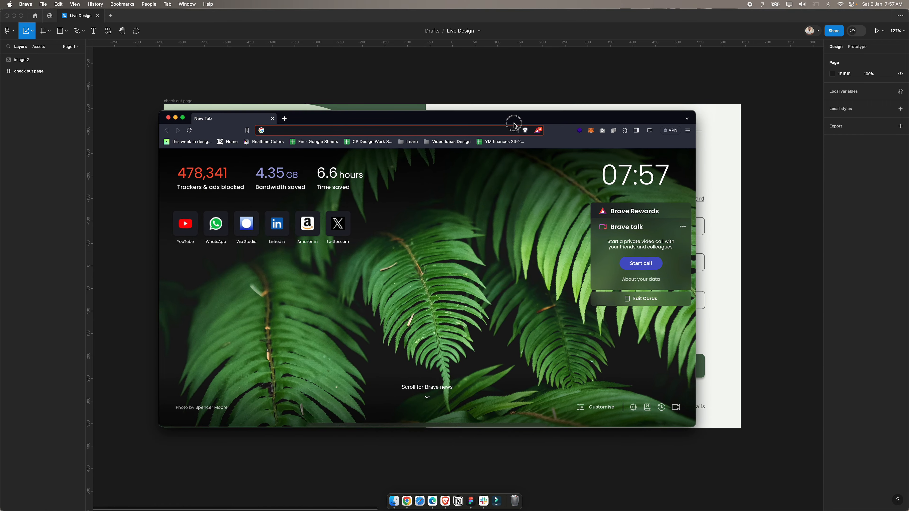
{"action": "type", "text": "mobbin.com"}
{"action": "key", "text": "Return"}
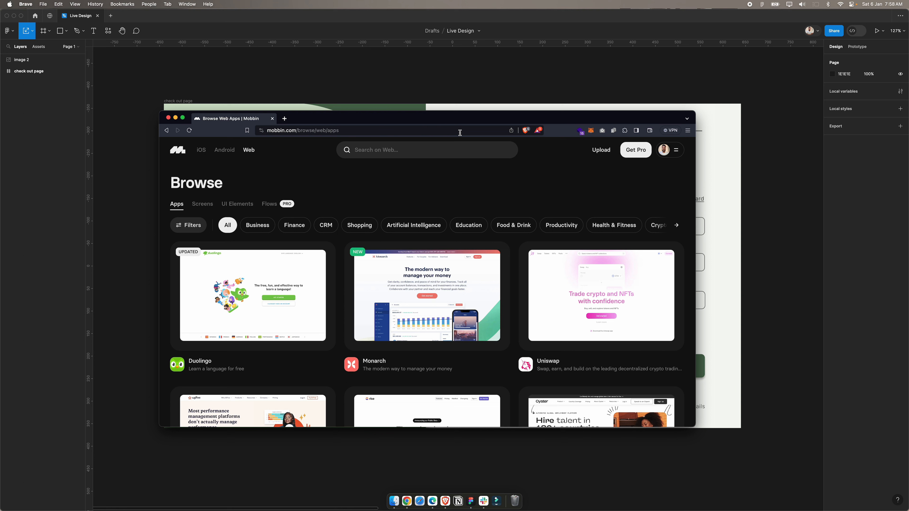
Step: Browse the web screens on Mobbin filtered to the Checkout pattern and look through the examples
{"action": "left_click", "coordinate": [203, 204]}
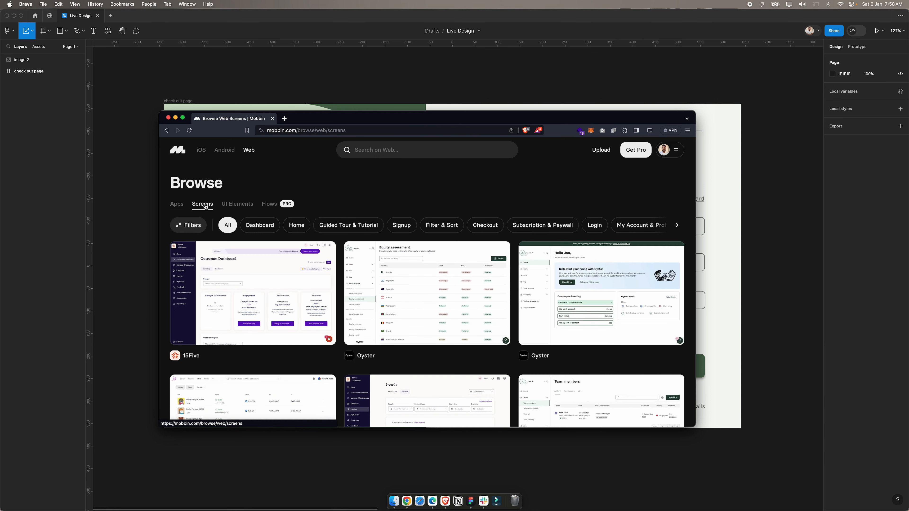
{"action": "left_click", "coordinate": [487, 225]}
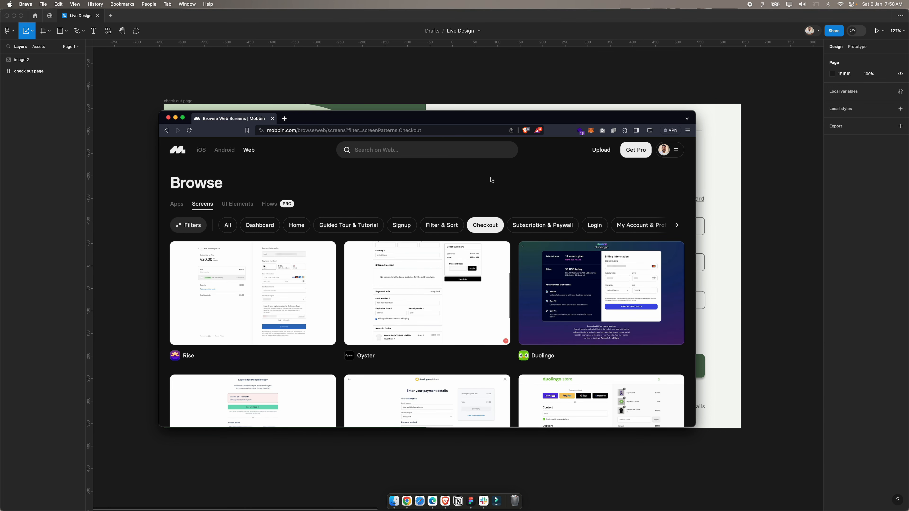
{"action": "scroll", "coordinate": [491, 179], "scroll_direction": "down", "scroll_amount": 1}
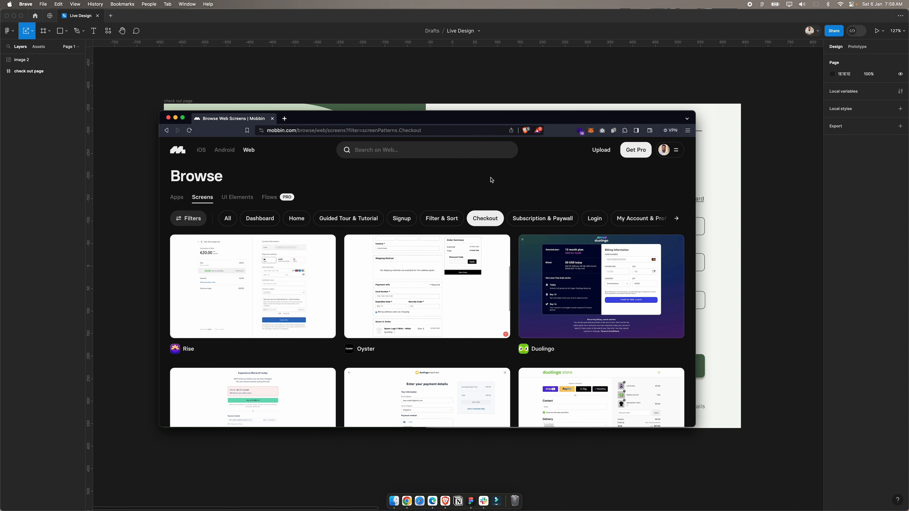
{"action": "scroll", "coordinate": [492, 180], "scroll_direction": "down", "scroll_amount": 5}
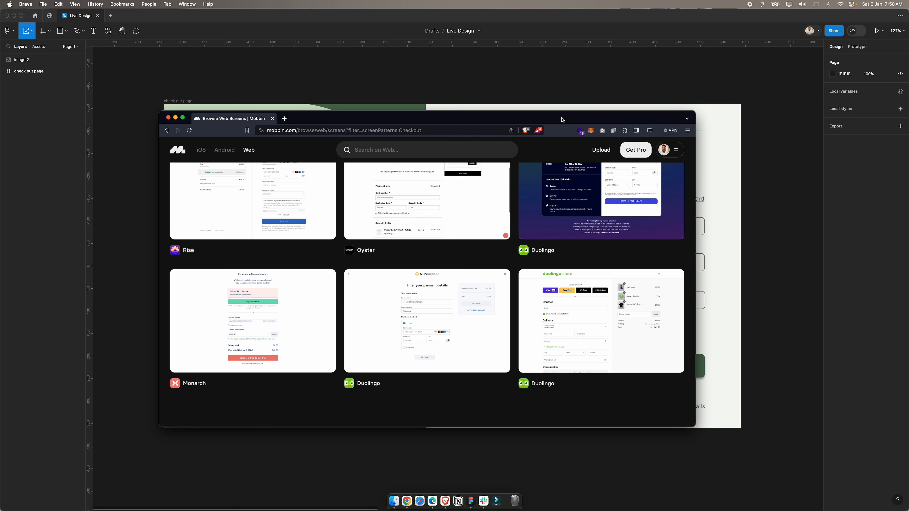
Step: Copy the Duolingo store checkout screen from Mobbin and paste it onto the Figma canvas
{"action": "mouse_move", "coordinate": [584, 305]}
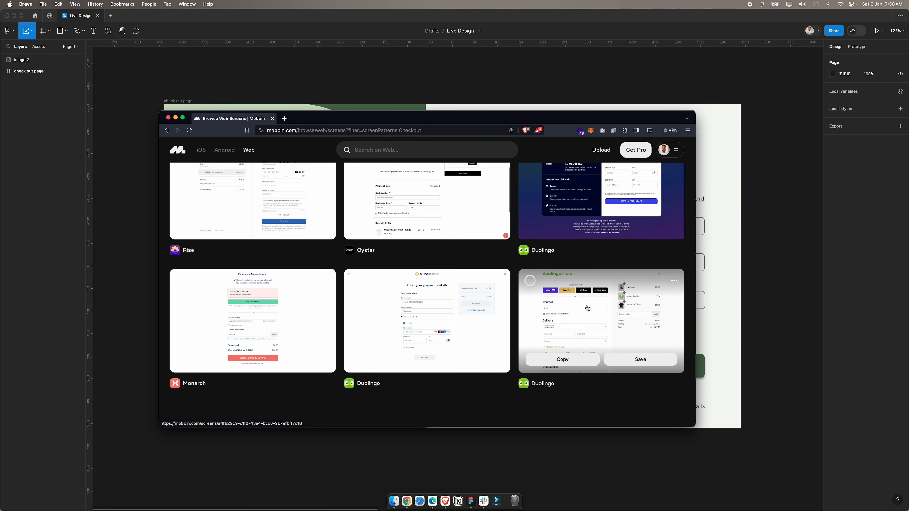
{"action": "left_click", "coordinate": [569, 364]}
{"action": "left_click", "coordinate": [730, 203]}
{"action": "scroll", "coordinate": [612, 232], "scroll_direction": "right", "scroll_amount": 5}
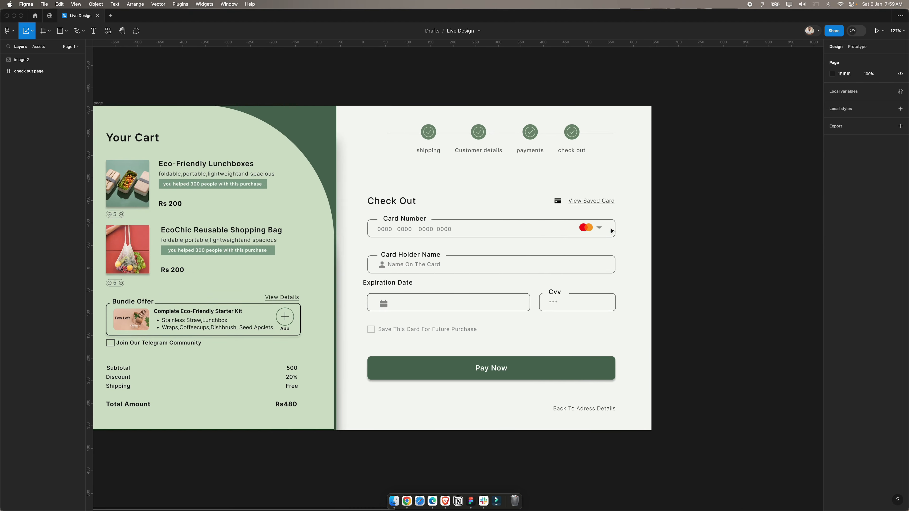
{"action": "scroll", "coordinate": [612, 231], "scroll_direction": "right", "scroll_amount": 8}
{"action": "scroll", "coordinate": [612, 231], "scroll_direction": "down", "scroll_amount": 5}
{"action": "key", "text": "super+v"}
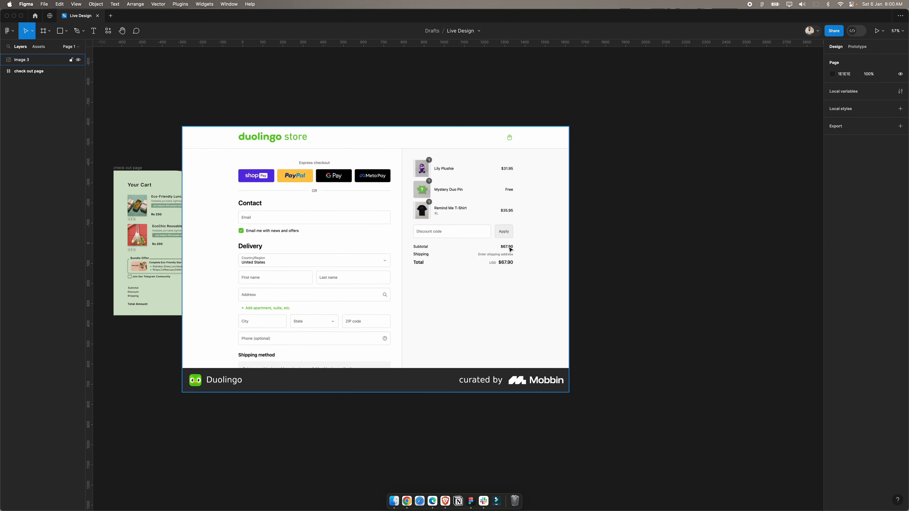
Step: Place the Duolingo image beside the check out page, scaled and cropped to match the frame's height without the Mobbin footer
{"action": "left_click_drag", "start_coordinate": [341, 235], "coordinate": [537, 277]}
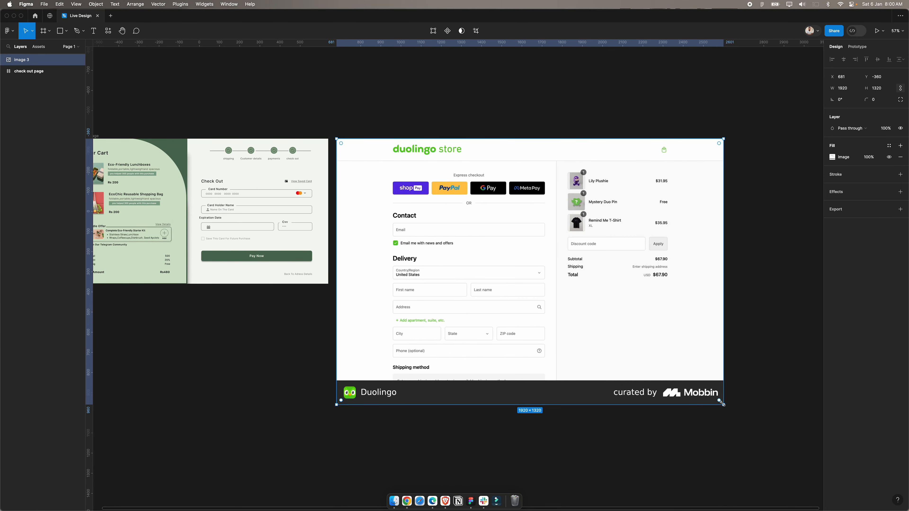
{"action": "key", "text": "k"}
{"action": "left_click_drag", "start_coordinate": [722, 404], "coordinate": [568, 288]}
{"action": "scroll", "coordinate": [568, 288], "scroll_direction": "left", "scroll_amount": 3}
{"action": "scroll", "coordinate": [568, 288], "scroll_direction": "up", "scroll_amount": 1}
{"action": "key", "text": "Return"}
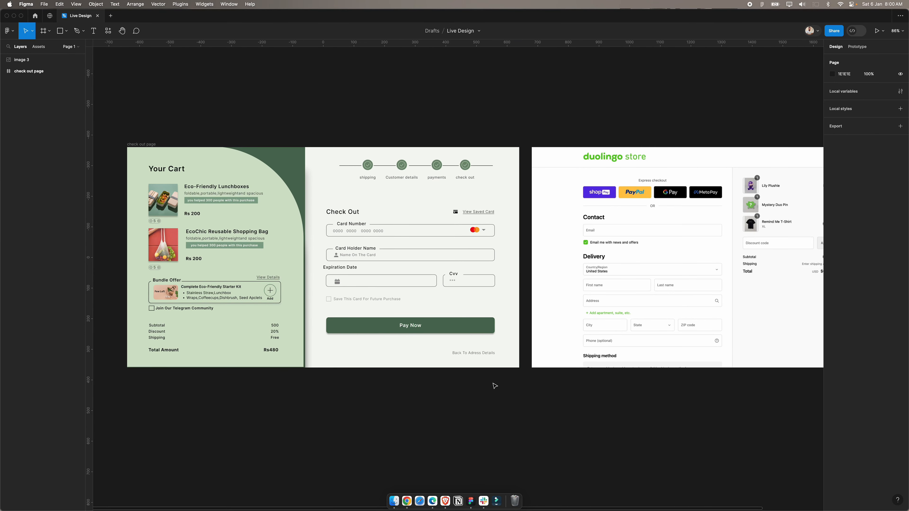
Step: Duplicate the check out page frame to the far side of the Duolingo image and rename the copy Checkout
{"action": "scroll", "coordinate": [215, 129], "scroll_direction": "down", "scroll_amount": 3}
{"action": "left_click", "coordinate": [177, 139]}
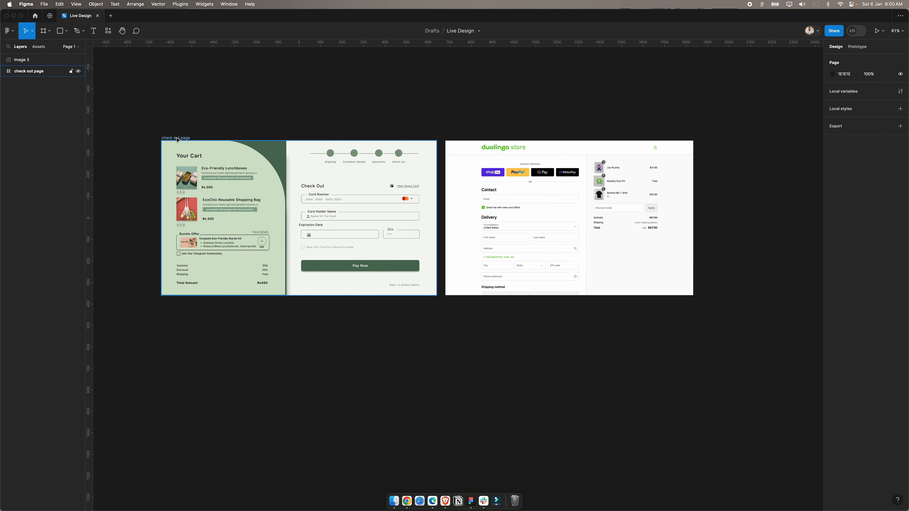
{"action": "left_click_drag", "start_coordinate": [177, 139], "coordinate": [534, 333]}
{"action": "scroll", "coordinate": [534, 332], "scroll_direction": "right", "scroll_amount": 8}
{"action": "left_click_drag", "start_coordinate": [246, 337], "coordinate": [424, 123]}
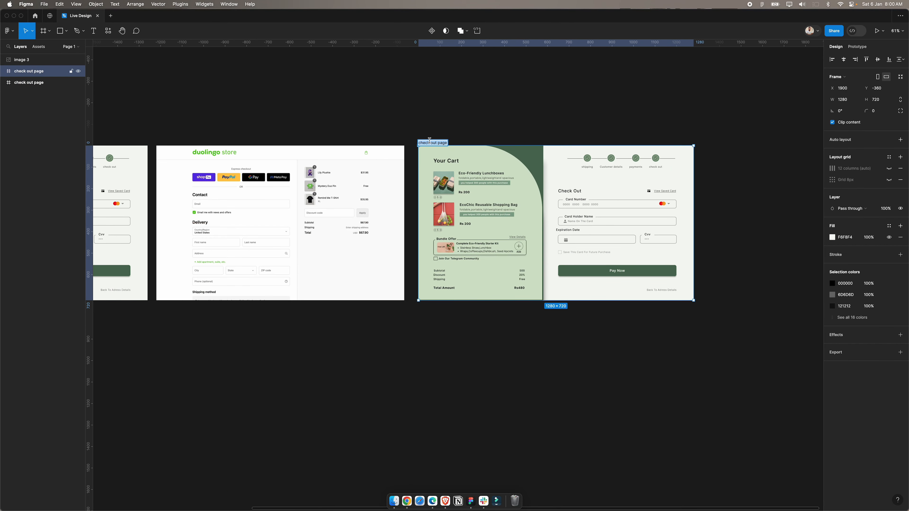
{"action": "double_click", "coordinate": [428, 143]}
{"action": "type", "text": "Checkout"}
{"action": "key", "text": "Return"}
Step: Move the green cart background and the progress tracker down inside the Checkout frame to clear space for a header
{"action": "left_click", "coordinate": [502, 178]}
{"action": "scroll", "coordinate": [502, 178], "scroll_direction": "up", "scroll_amount": 5}
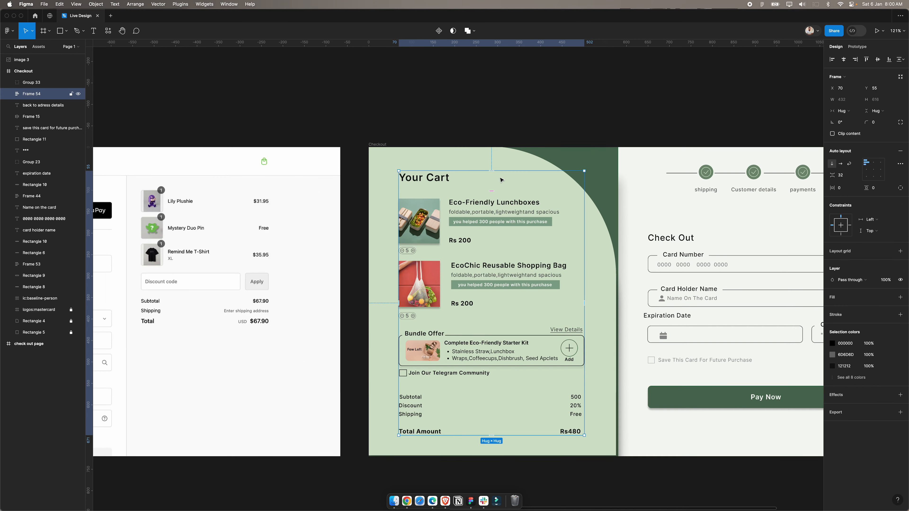
{"action": "scroll", "coordinate": [502, 178], "scroll_direction": "left", "scroll_amount": 3}
{"action": "scroll", "coordinate": [500, 178], "scroll_direction": "down", "scroll_amount": 3}
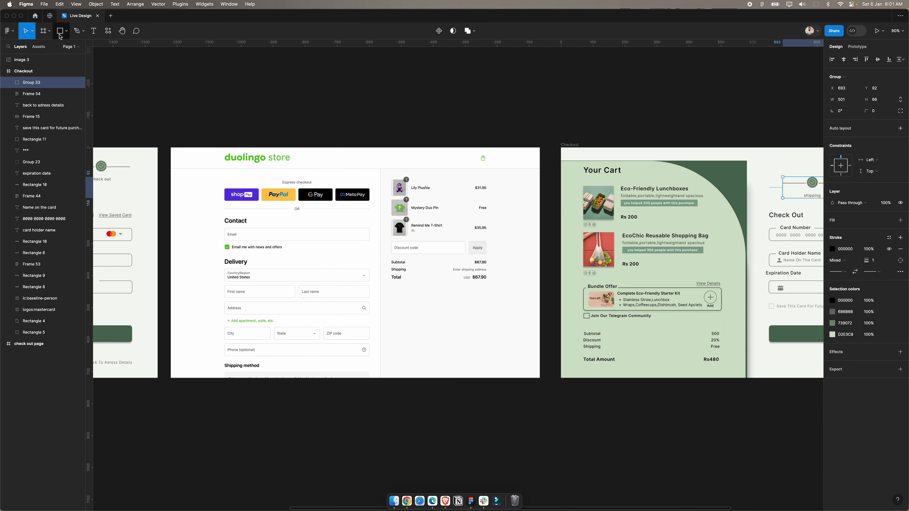
Step: Draw a rectangle of about 130 × 30 near the Checkout frame's upper edge and set its corner radius to 100
{"action": "left_click", "coordinate": [61, 34]}
{"action": "left_click_drag", "start_coordinate": [582, 152], "coordinate": [625, 162]}
{"action": "left_click", "coordinate": [876, 100]}
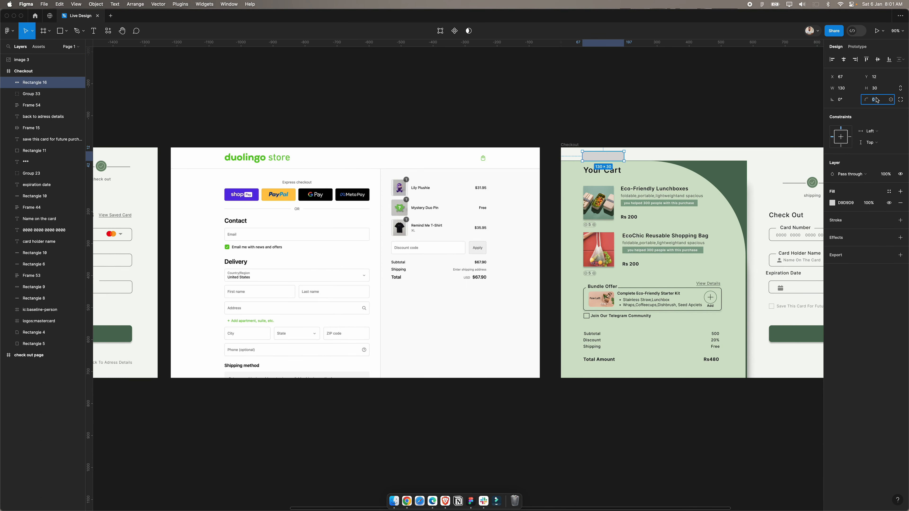
{"action": "type", "text": "1"}
Step: Duplicate the grey pill as a 30 × 30 circle and place it level with the pill, at about X 1041, Y 25
{"action": "left_click_drag", "start_coordinate": [525, 156], "coordinate": [611, 171]}
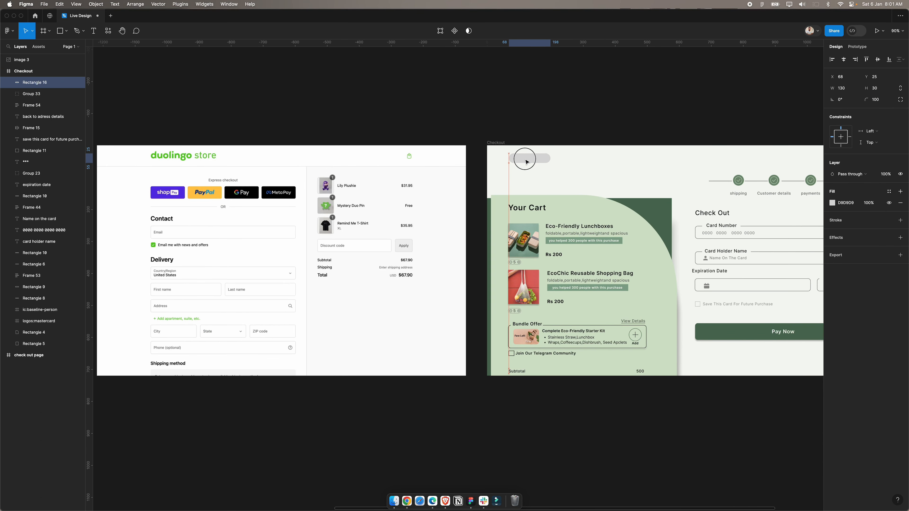
{"action": "scroll", "coordinate": [526, 162], "scroll_direction": "right", "scroll_amount": 1}
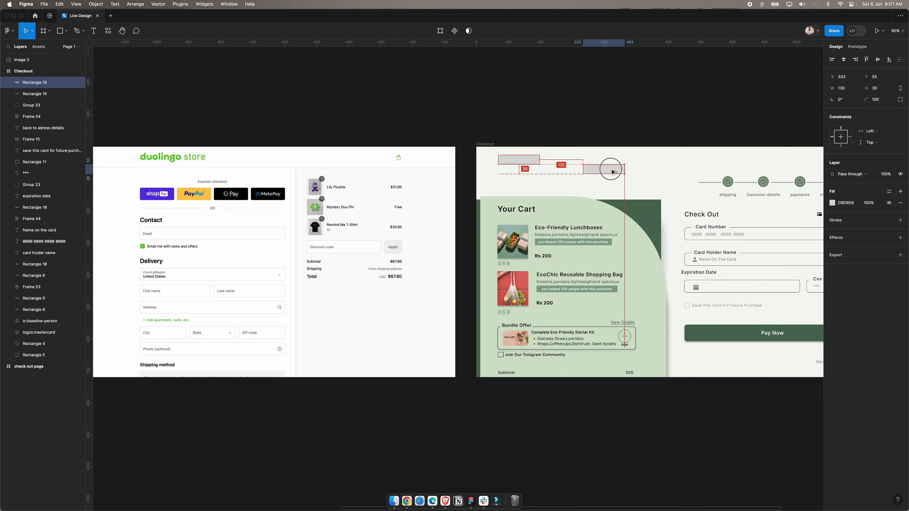
{"action": "scroll", "coordinate": [658, 171], "scroll_direction": "right", "scroll_amount": 2}
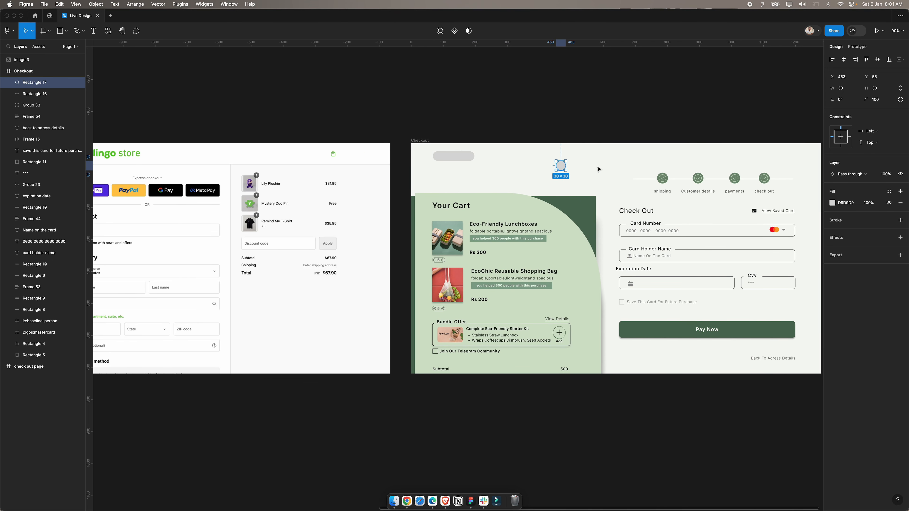
{"action": "scroll", "coordinate": [598, 169], "scroll_direction": "right", "scroll_amount": 2}
{"action": "left_click_drag", "start_coordinate": [523, 166], "coordinate": [711, 159]}
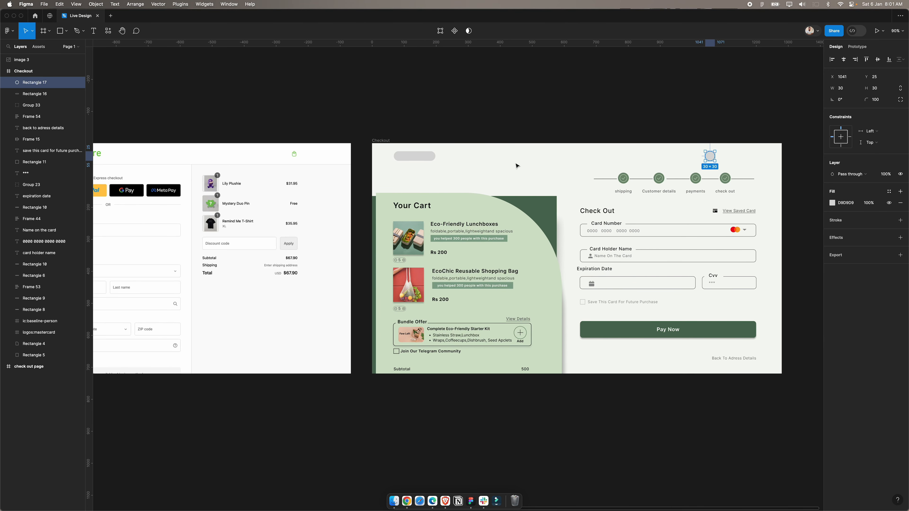
Step: Combine the pill and the circle in a horizontal auto layout frame and rename it A
{"action": "left_click", "coordinate": [432, 157], "text": "shift"}
{"action": "key", "text": "shift+a"}
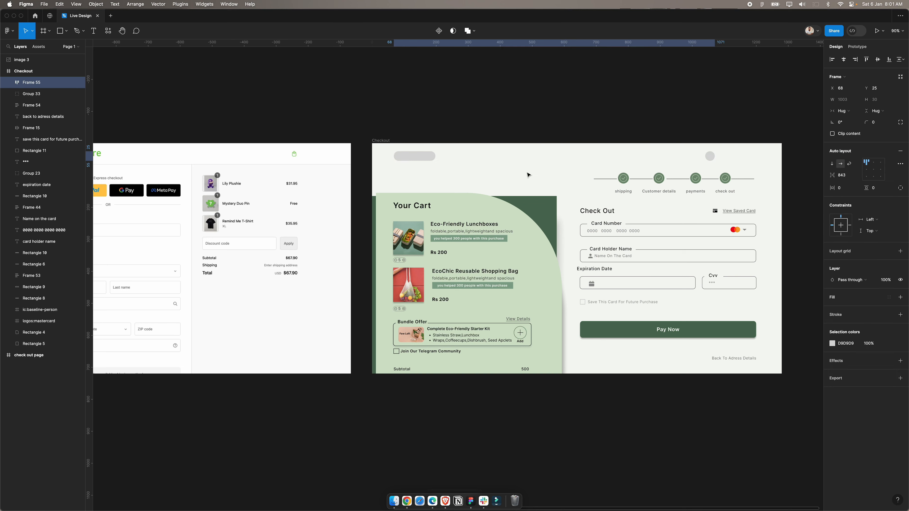
{"action": "double_click", "coordinate": [39, 83]}
{"action": "type", "text": "A"}
{"action": "key", "text": "Return"}
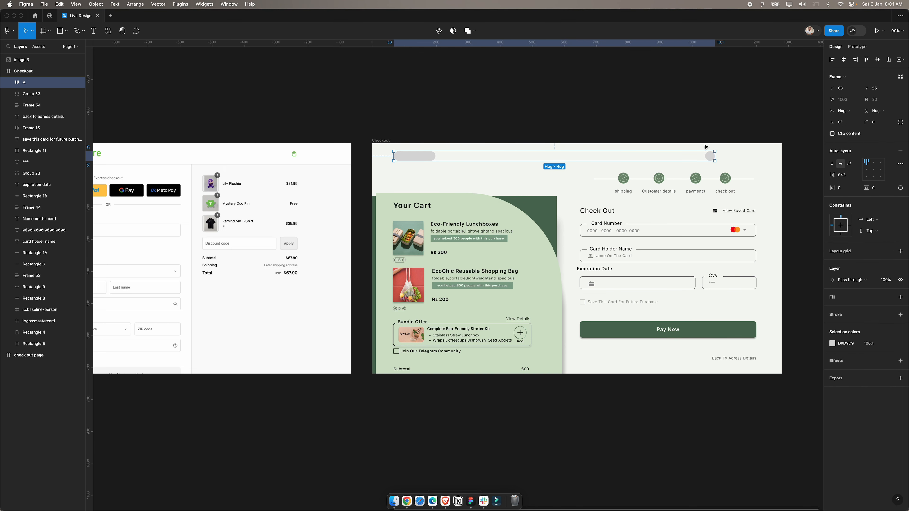
Step: Give header frame A Auto item spacing with a horizontal padding of 60 and move it to the Checkout frame's left edge
{"action": "left_click", "coordinate": [857, 176]}
{"action": "left_click", "coordinate": [847, 183]}
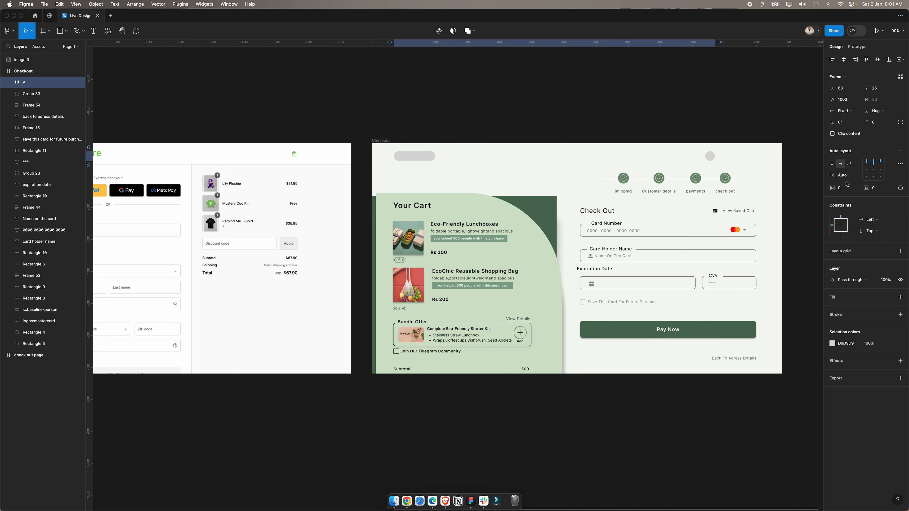
{"action": "left_click", "coordinate": [845, 188]}
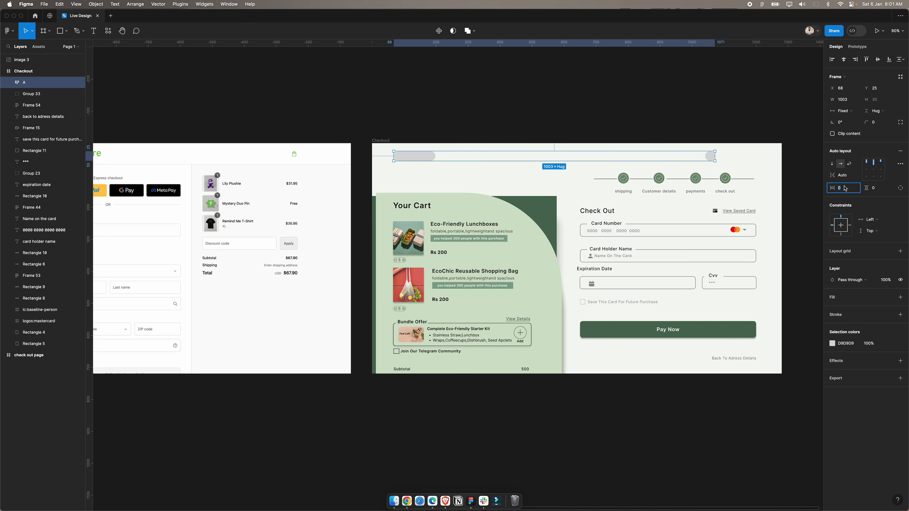
{"action": "type", "text": "60"}
{"action": "key", "text": "Return"}
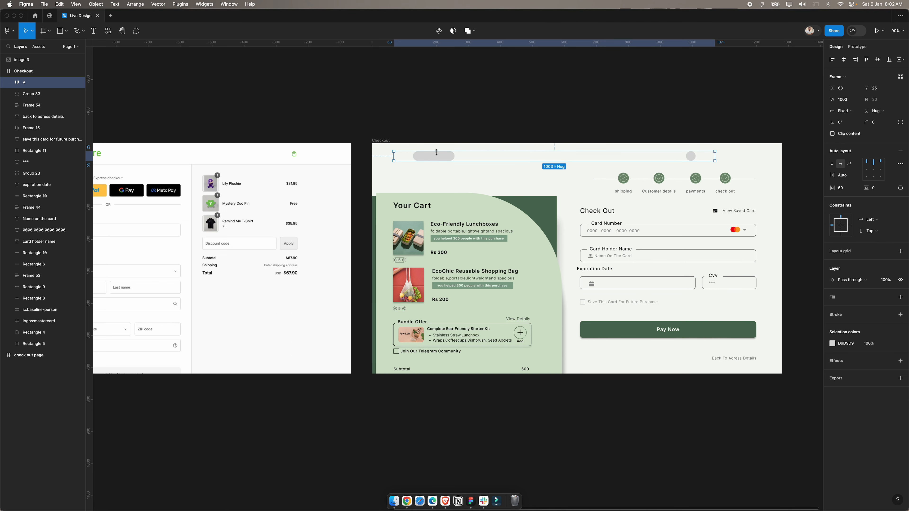
{"action": "left_click_drag", "start_coordinate": [437, 157], "coordinate": [408, 155]}
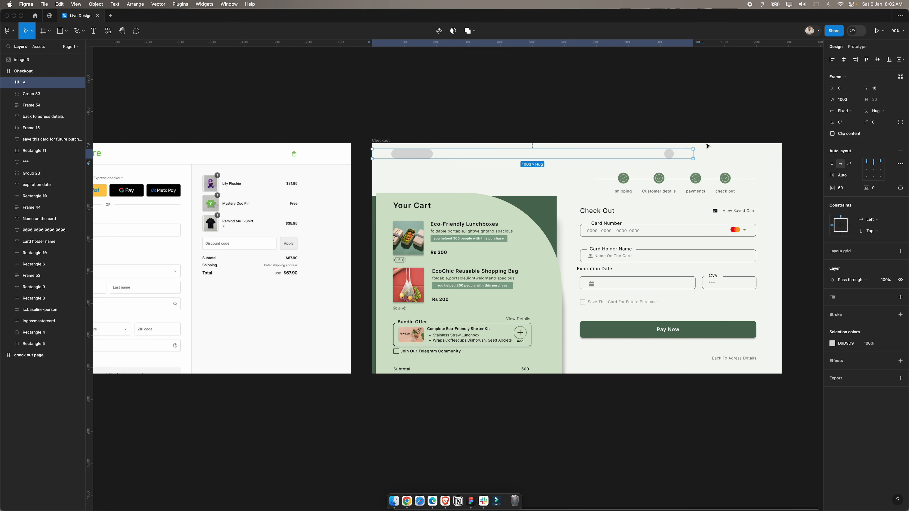
Step: Centre the items of header frame A vertically and set its vertical padding to 14
{"action": "left_click", "coordinate": [873, 169]}
{"action": "left_click", "coordinate": [874, 188]}
{"action": "type", "text": "1"}
{"action": "type", "text": "0"}
{"action": "key", "text": "Return"}
{"action": "left_click", "coordinate": [881, 188]}
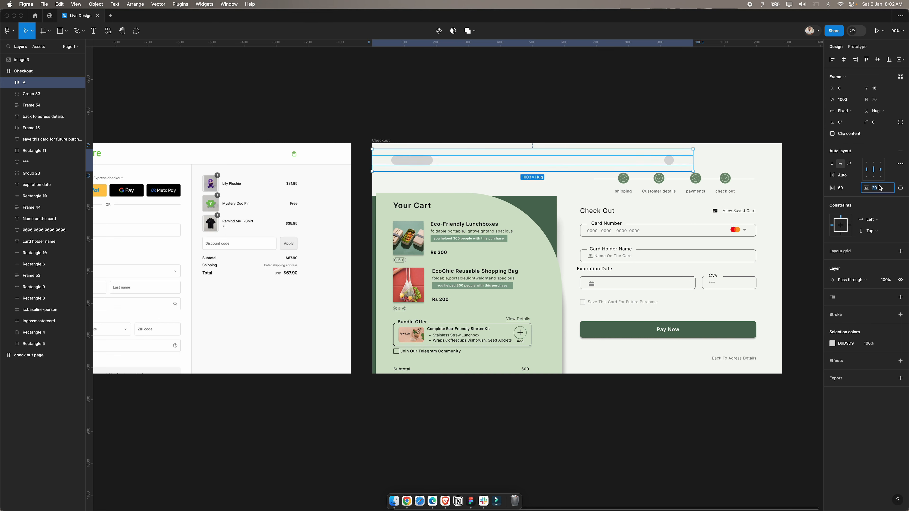
{"action": "type", "text": "14"}
{"action": "key", "text": "Return"}
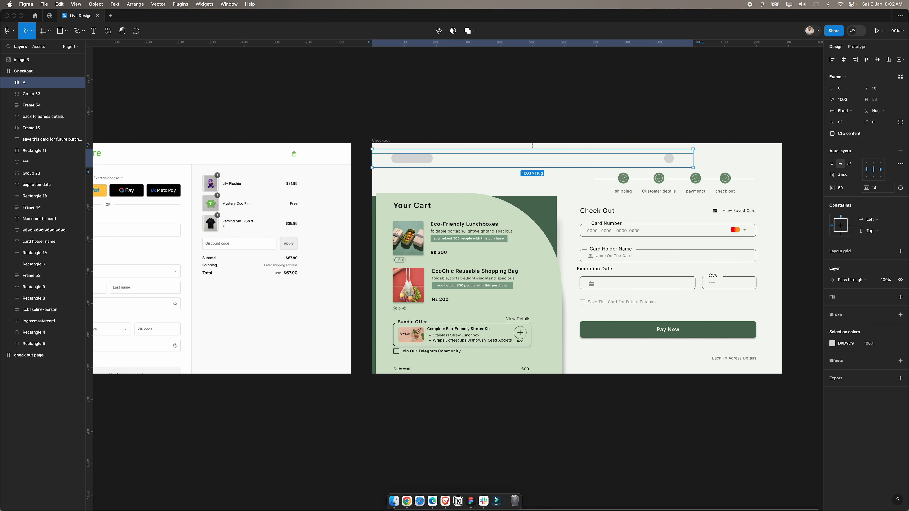
Step: Place header frame A at Y 0 and widen it to 1280 across the full Checkout frame
{"action": "left_click_drag", "start_coordinate": [694, 157], "coordinate": [769, 152]}
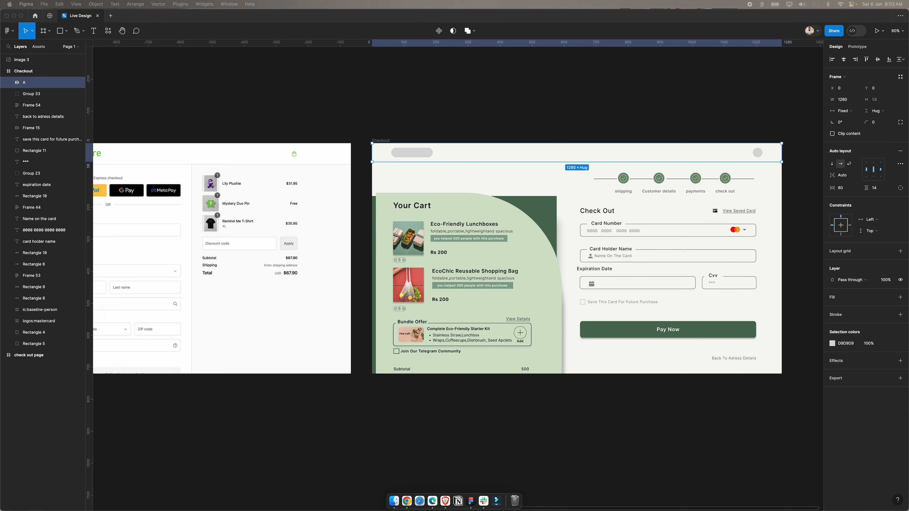
Step: Paste the Amazon checkout header screenshot and place it above the Checkout frame as a reference
{"action": "key", "text": "super+v"}
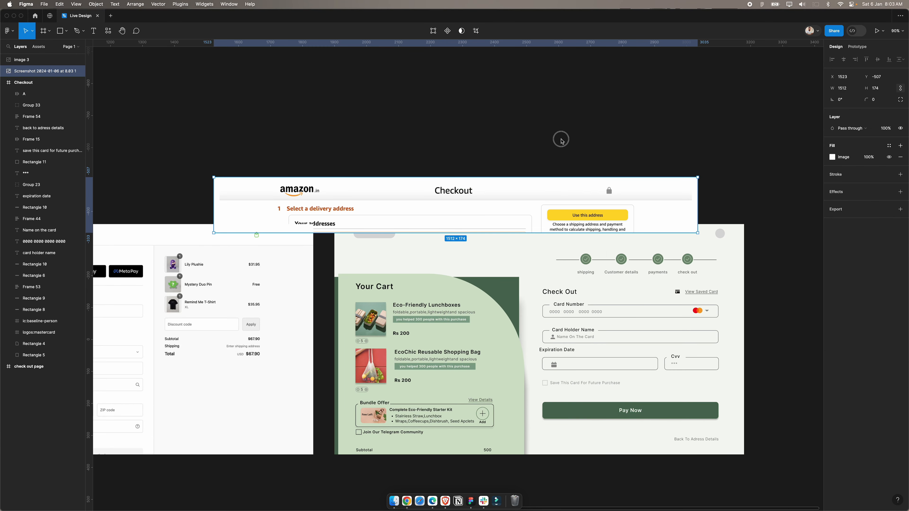
{"action": "left_click_drag", "start_coordinate": [461, 197], "coordinate": [577, 161]}
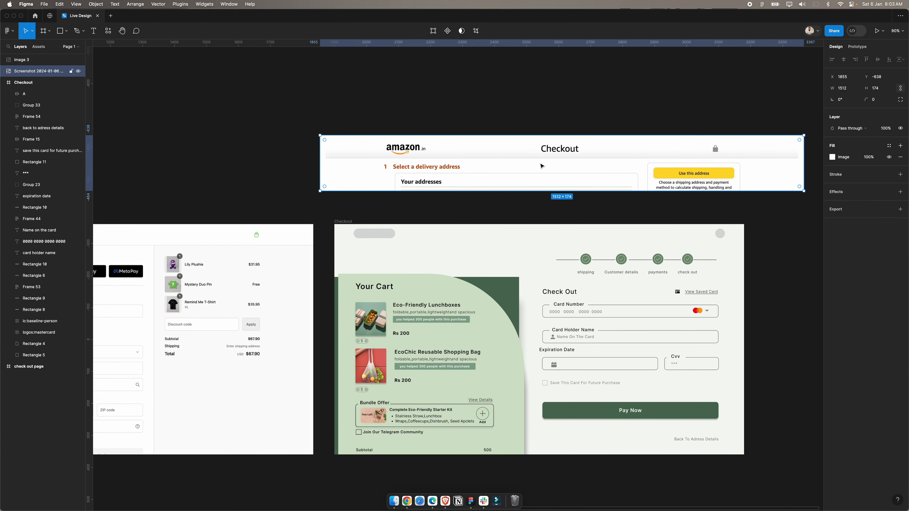
{"action": "scroll", "coordinate": [542, 167], "scroll_direction": "right", "scroll_amount": 1}
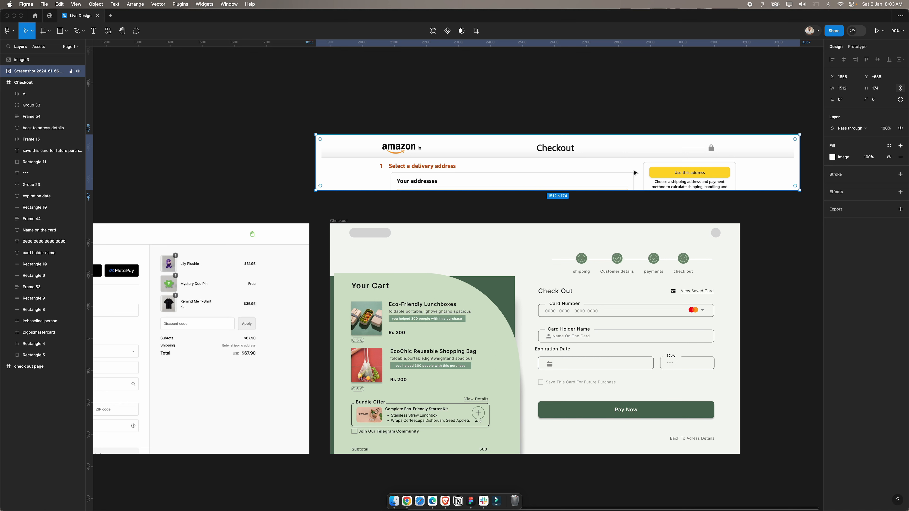
Step: Add the text "Checkout" to header frame A at font size 20 in Semi Bold
{"action": "left_click", "coordinate": [93, 31]}
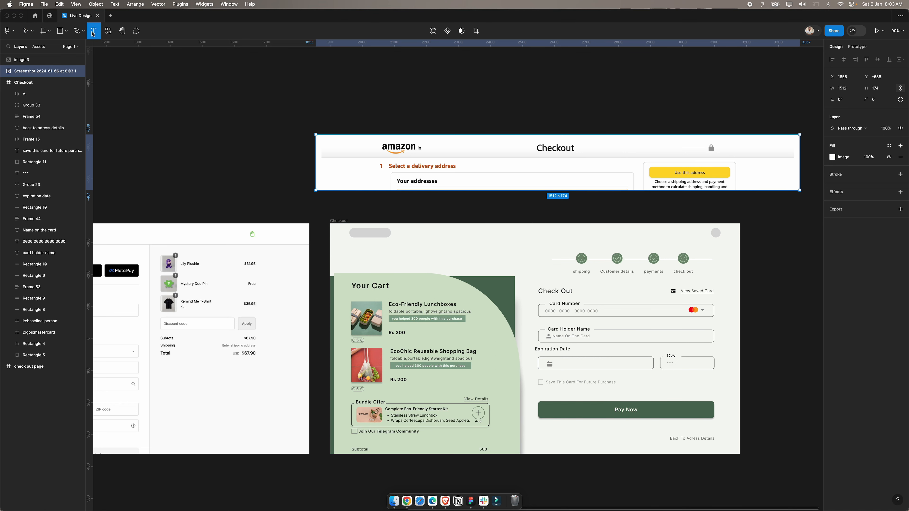
{"action": "left_click", "coordinate": [418, 236]}
{"action": "type", "text": "C"}
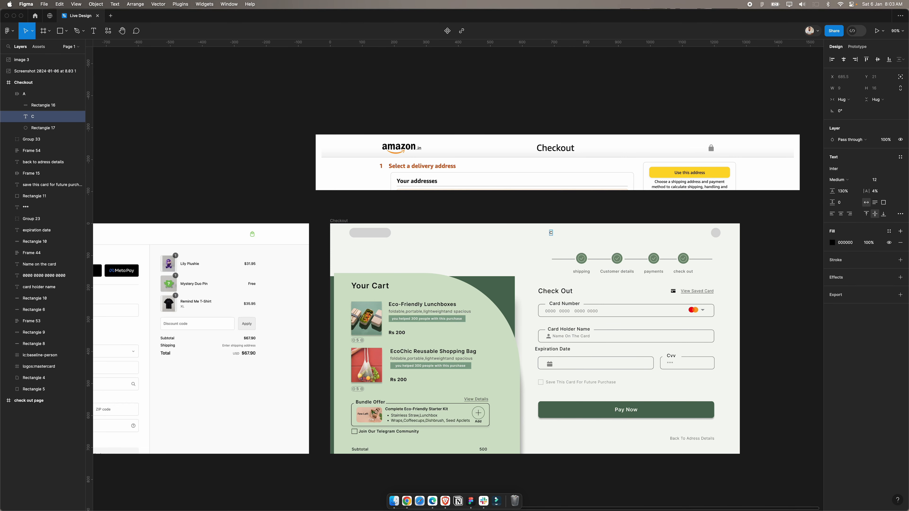
{"action": "type", "text": "heckout"}
{"action": "key", "text": "Escape"}
{"action": "type", "text": "20"}
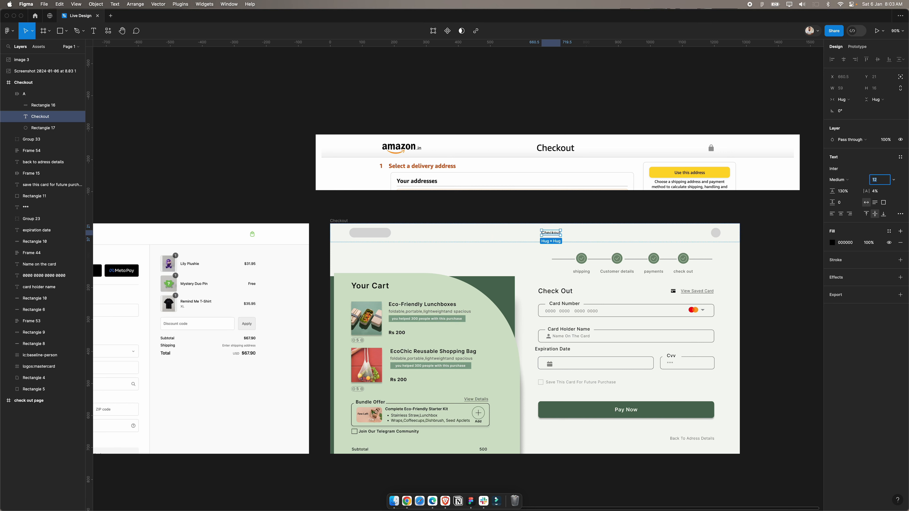
{"action": "key", "text": "Return"}
{"action": "left_click", "coordinate": [842, 180]}
{"action": "left_click", "coordinate": [846, 188]}
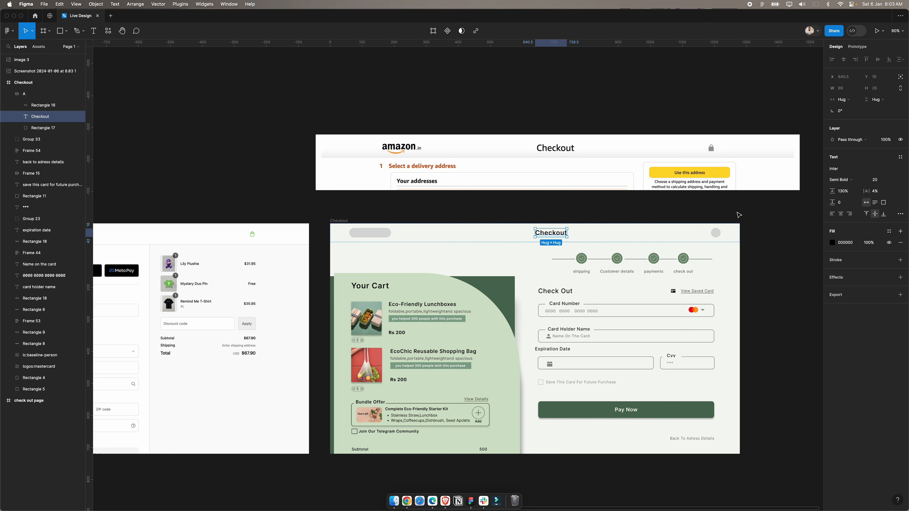
Step: Give the Checkout title an absolute position inside header frame A and centre it horizontally
{"action": "left_click", "coordinate": [716, 234]}
{"action": "left_click", "coordinate": [715, 234]}
{"action": "left_click", "coordinate": [370, 233]}
{"action": "left_click", "coordinate": [551, 233]}
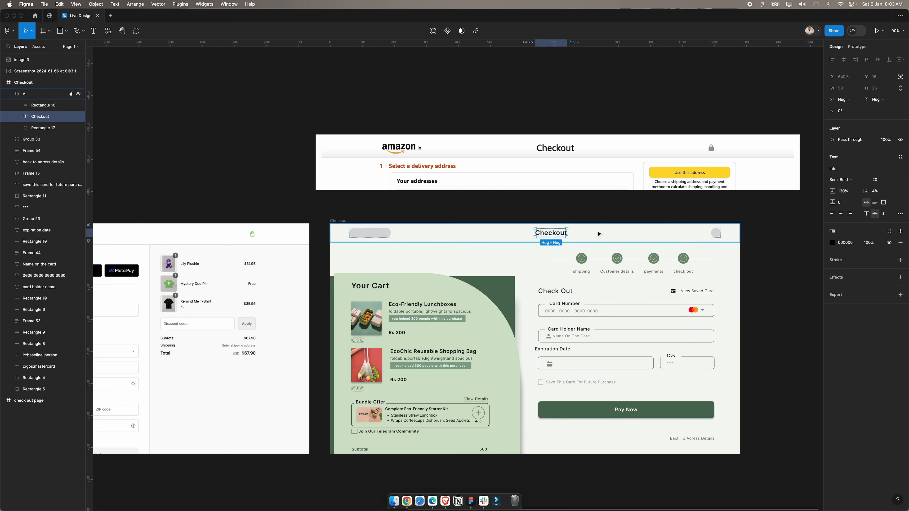
{"action": "left_click", "coordinate": [901, 77]}
{"action": "left_click", "coordinate": [843, 60]}
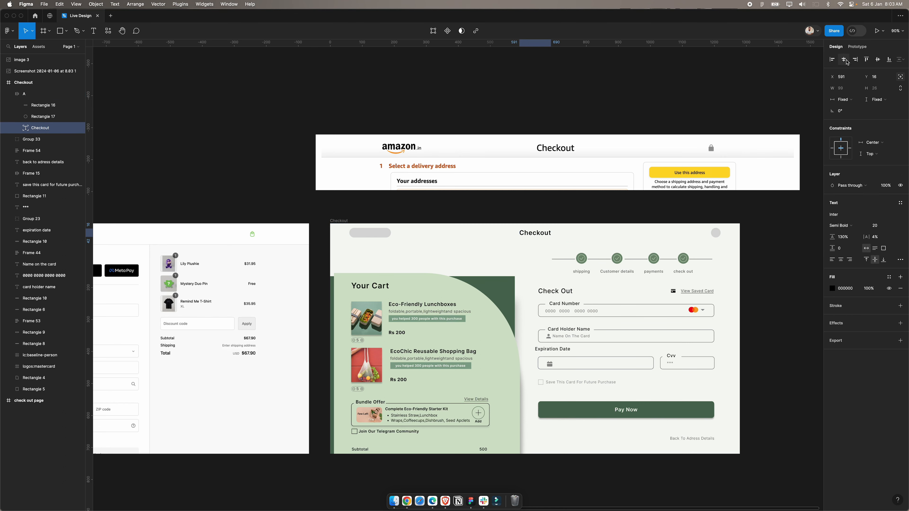
Step: Set the Checkout title's font size to 24
{"action": "left_click", "coordinate": [877, 225]}
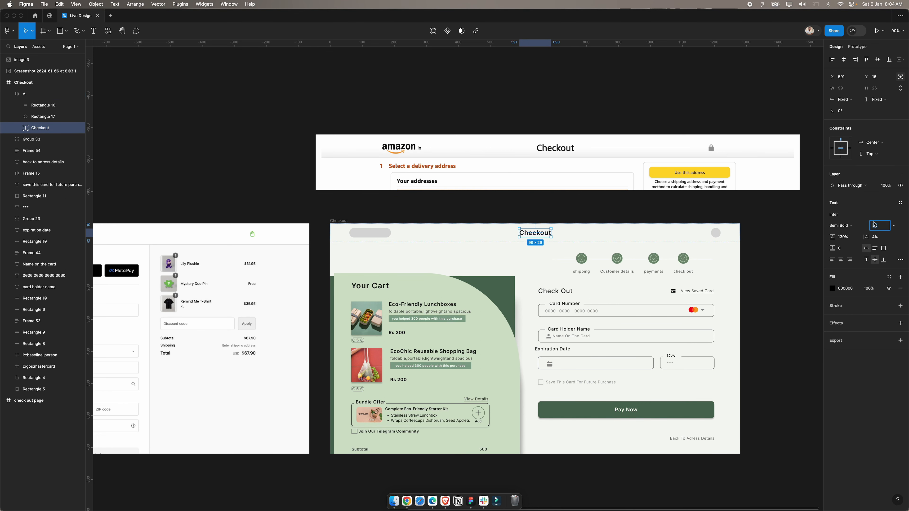
{"action": "type", "text": "24"}
{"action": "key", "text": "Return"}
Step: Set the vertical padding of header frame A to 16
{"action": "scroll", "coordinate": [617, 239], "scroll_direction": "down", "scroll_amount": 5}
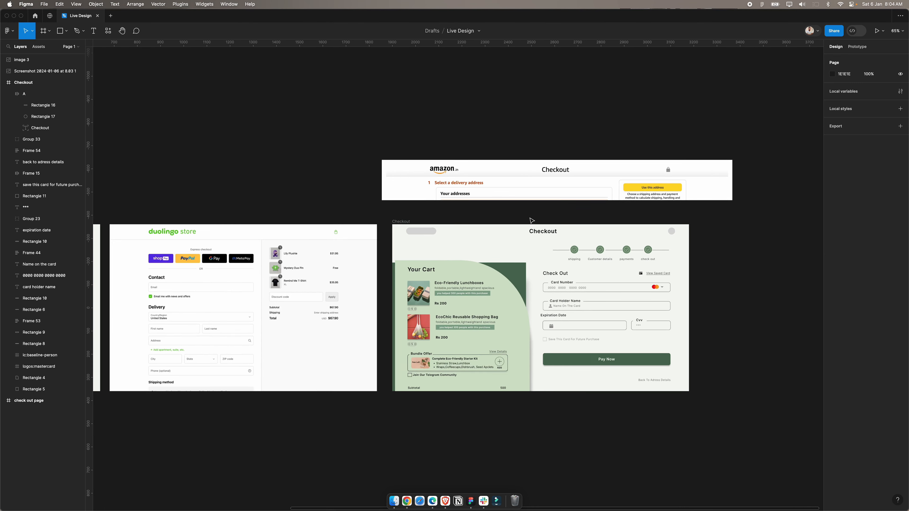
{"action": "left_click", "coordinate": [488, 244]}
{"action": "left_click", "coordinate": [876, 188]}
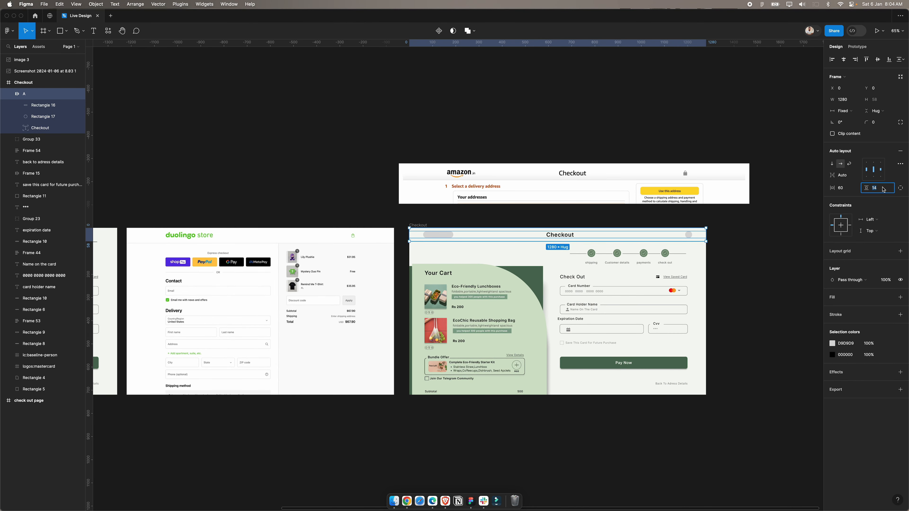
{"action": "type", "text": "16"}
{"action": "key", "text": "Return"}
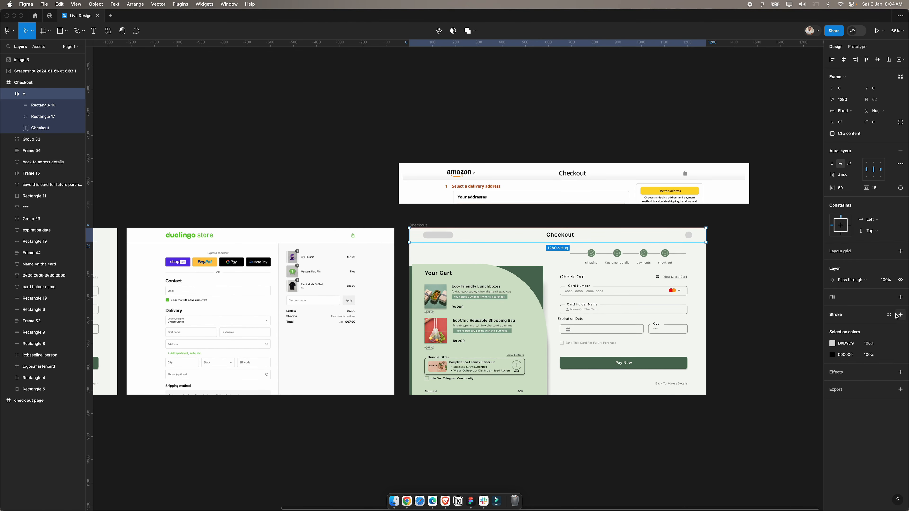
Step: Add a 000000 stroke to only the bottom side of header frame A at 10% opacity
{"action": "left_click", "coordinate": [901, 315]}
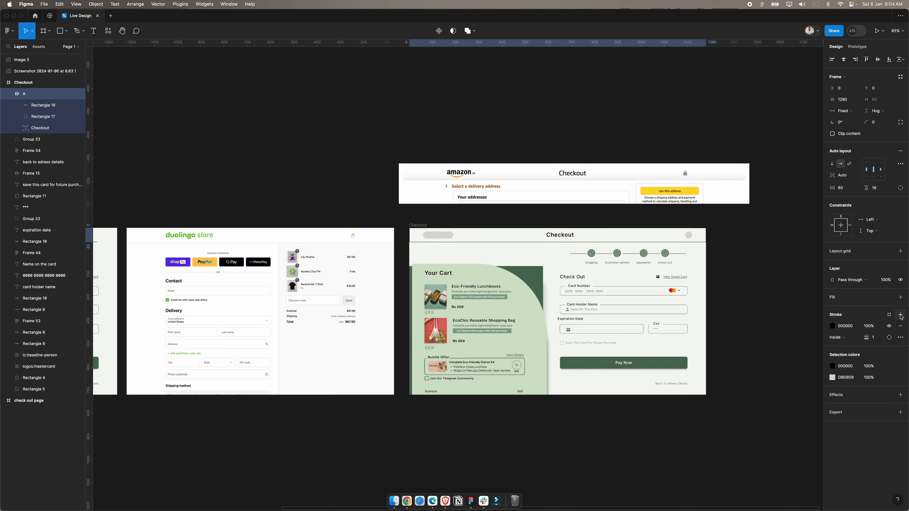
{"action": "left_click", "coordinate": [889, 338]}
{"action": "left_click", "coordinate": [885, 369]}
{"action": "left_click", "coordinate": [871, 326]}
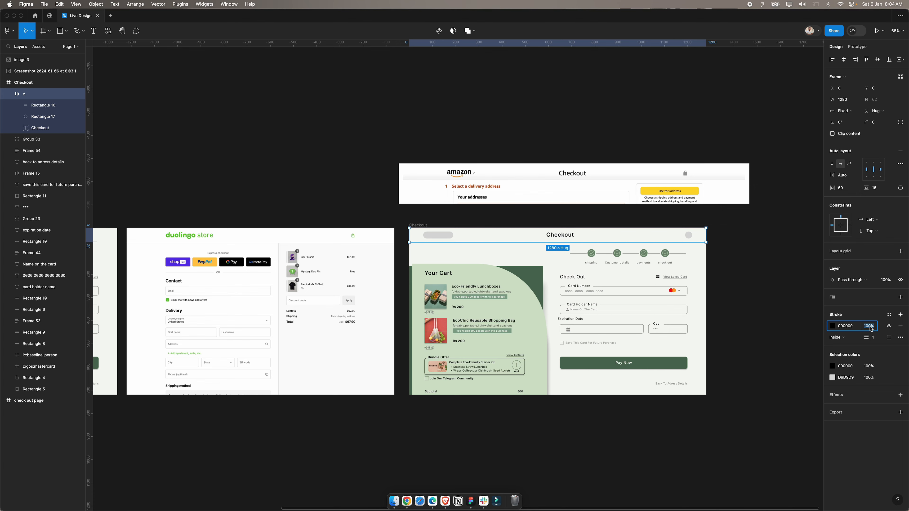
{"action": "type", "text": "10"}
{"action": "key", "text": "Return"}
{"action": "left_click", "coordinate": [779, 282]}
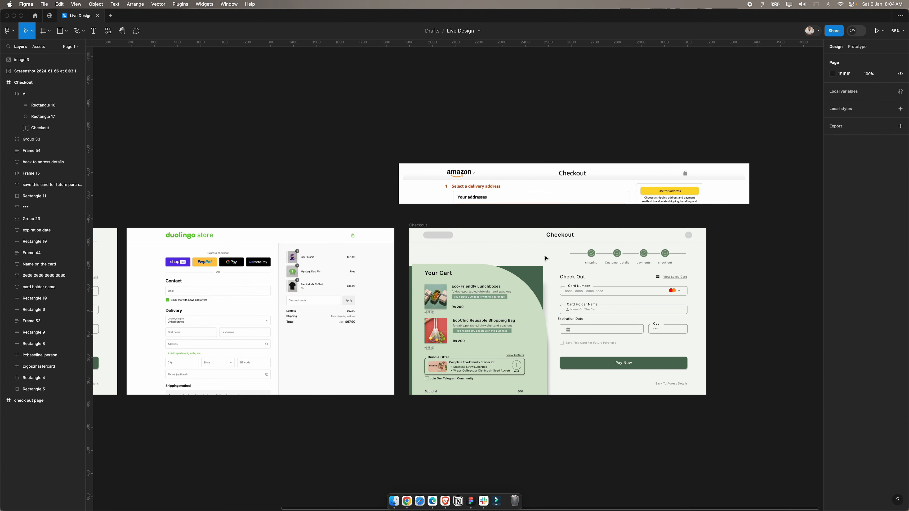
Step: Move Frame 54 with the cart contents back into the Checkout frame at about X 91, Y 121
{"action": "scroll", "coordinate": [331, 253], "scroll_direction": "up", "scroll_amount": 5}
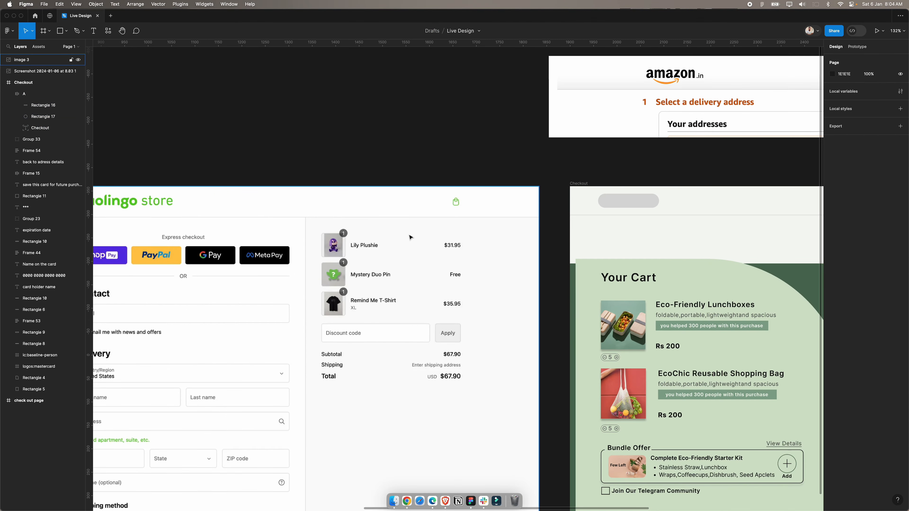
{"action": "scroll", "coordinate": [410, 238], "scroll_direction": "down", "scroll_amount": 3}
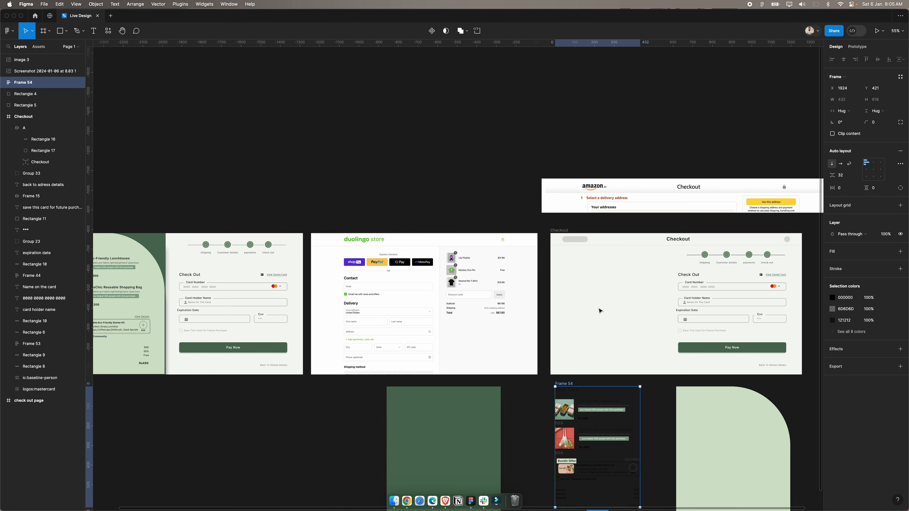
{"action": "scroll", "coordinate": [601, 311], "scroll_direction": "down", "scroll_amount": 1}
{"action": "left_click_drag", "start_coordinate": [565, 363], "coordinate": [577, 234]}
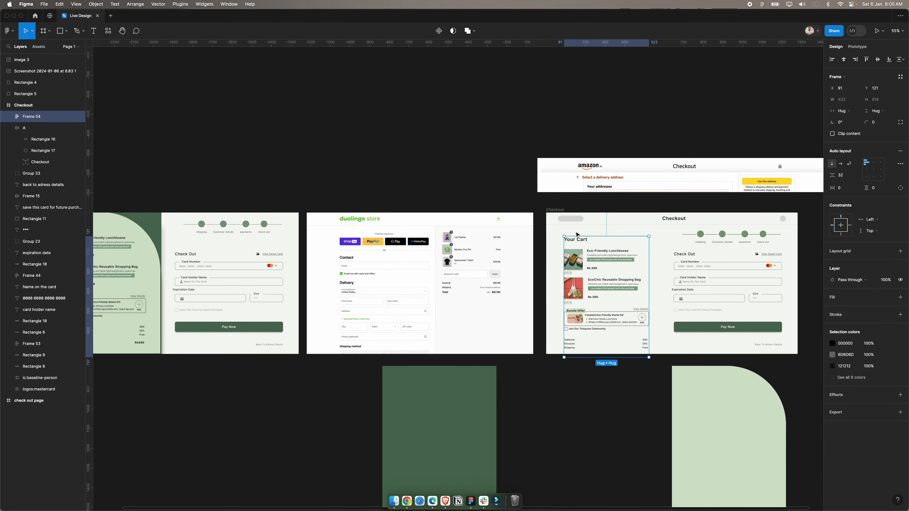
Step: Set the font size of the Your Cart heading in Frame 54 to 20
{"action": "scroll", "coordinate": [577, 235], "scroll_direction": "up", "scroll_amount": 3}
{"action": "left_click", "coordinate": [577, 243]}
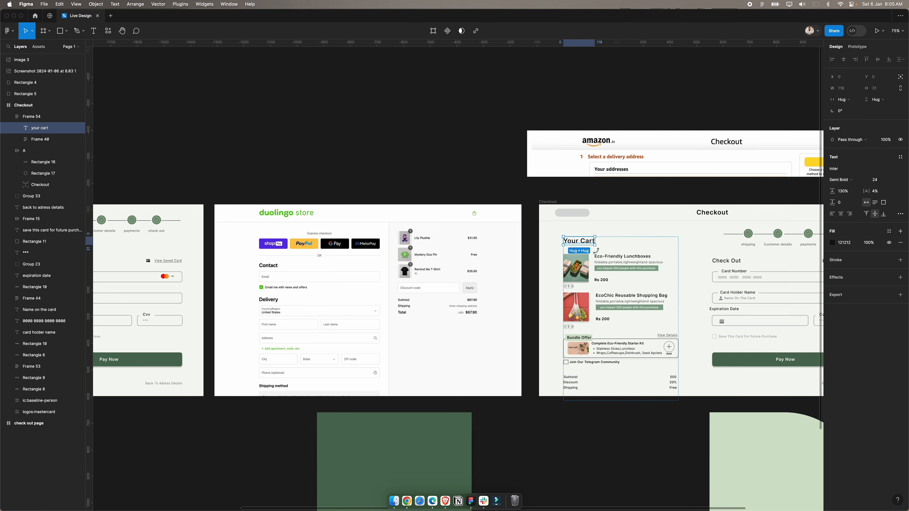
{"action": "left_click", "coordinate": [876, 179]}
{"action": "type", "text": "20"}
{"action": "key", "text": "Return"}
Step: Move the Your Cart heading out of Frame 54 to about X 55, Y 84, just below the header
{"action": "scroll", "coordinate": [590, 244], "scroll_direction": "up", "scroll_amount": 3}
{"action": "left_click_drag", "start_coordinate": [576, 243], "coordinate": [563, 229]}
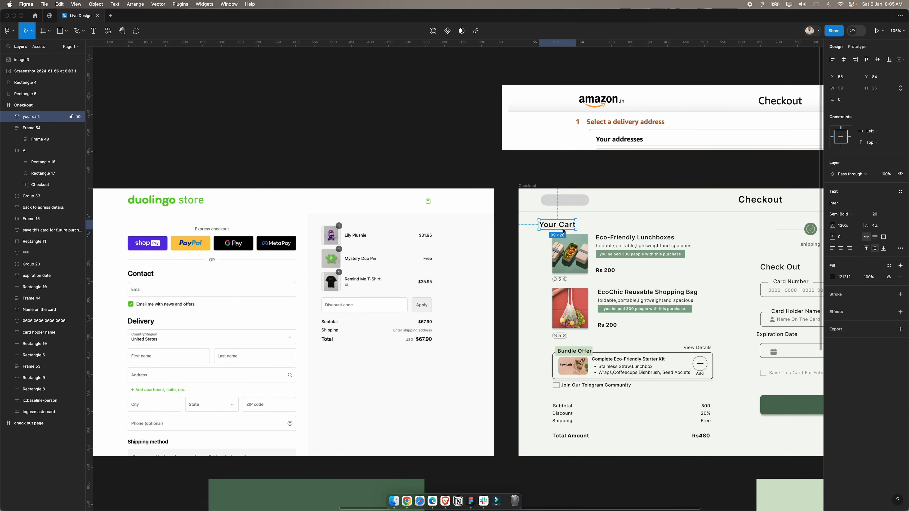
{"action": "key", "text": "Escape"}
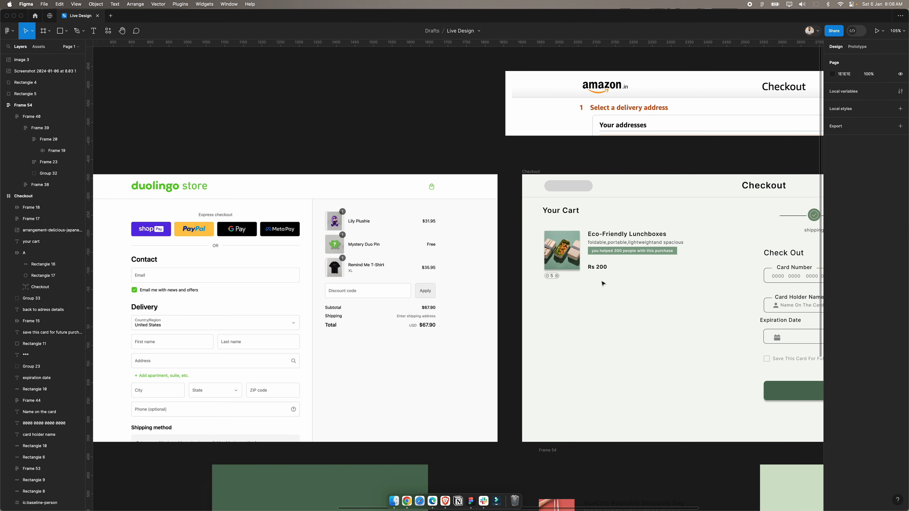
Step: Scale the Swiggy cart screenshot down to about 556 × 1264 and place it beside the Checkout frame as a reference
{"action": "scroll", "coordinate": [604, 283], "scroll_direction": "down", "scroll_amount": 3}
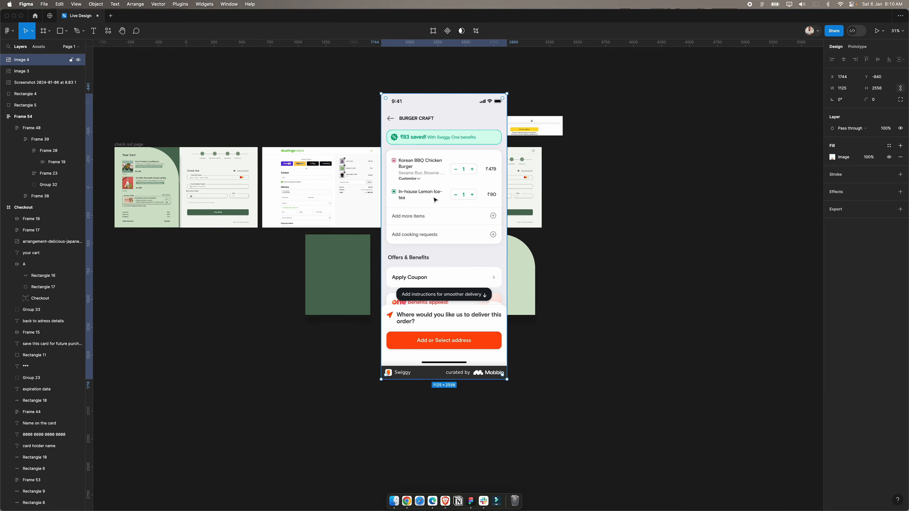
{"action": "left_click_drag", "start_coordinate": [435, 199], "coordinate": [628, 216]}
{"action": "key", "text": "k"}
{"action": "left_click_drag", "start_coordinate": [701, 394], "coordinate": [596, 241]}
{"action": "left_click_drag", "start_coordinate": [575, 204], "coordinate": [570, 204]}
{"action": "left_click_drag", "start_coordinate": [598, 171], "coordinate": [576, 215]}
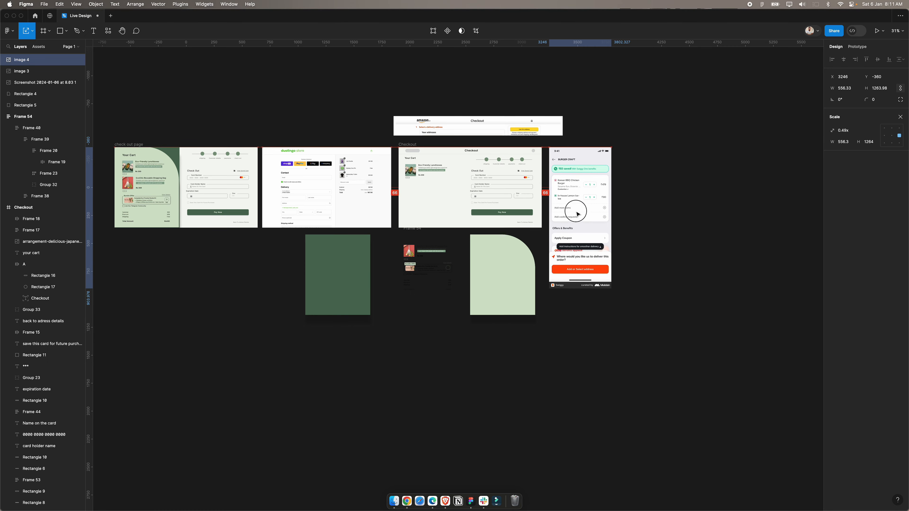
Step: Ungroup the lunchbox product's Frame 20 and its nested Frame 19 and Frame 17 on Page 2
{"action": "scroll", "coordinate": [577, 220], "scroll_direction": "up", "scroll_amount": 5}
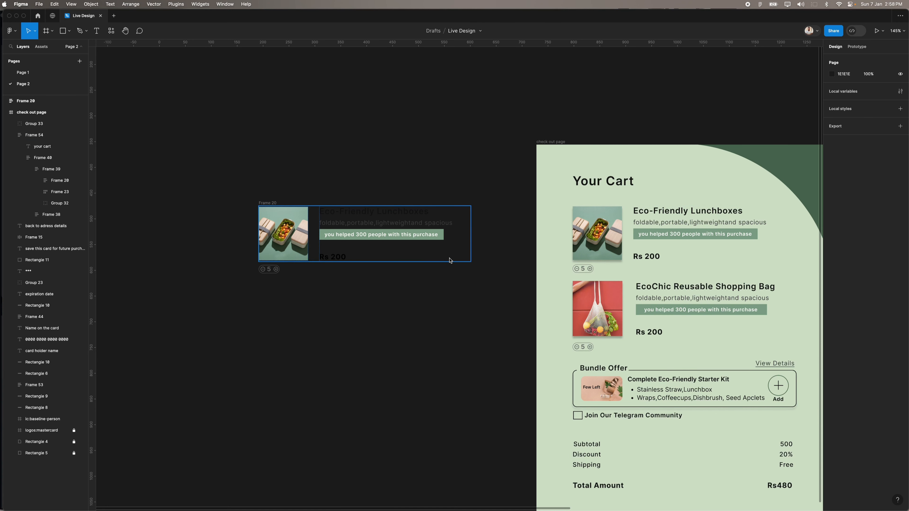
{"action": "left_click", "coordinate": [265, 204]}
{"action": "right_click", "coordinate": [265, 205]}
{"action": "left_click", "coordinate": [301, 300]}
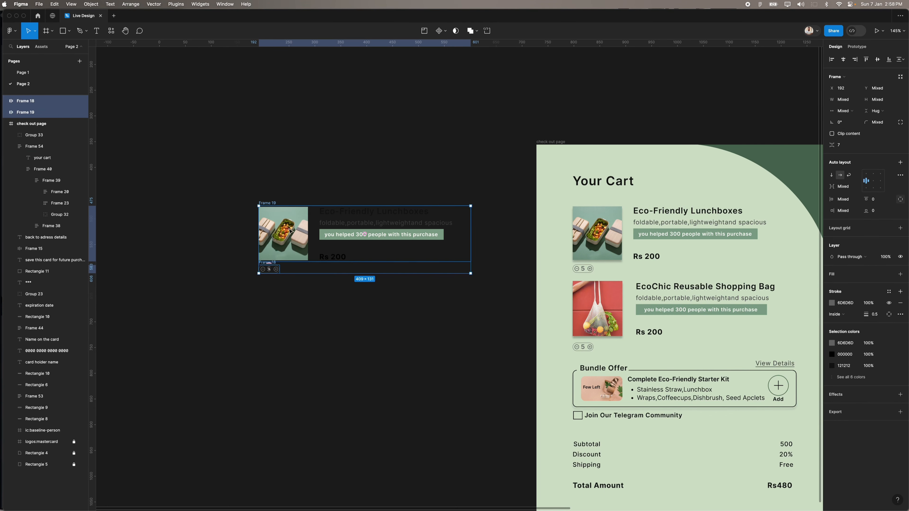
{"action": "right_click", "coordinate": [267, 205]}
{"action": "left_click", "coordinate": [297, 309]}
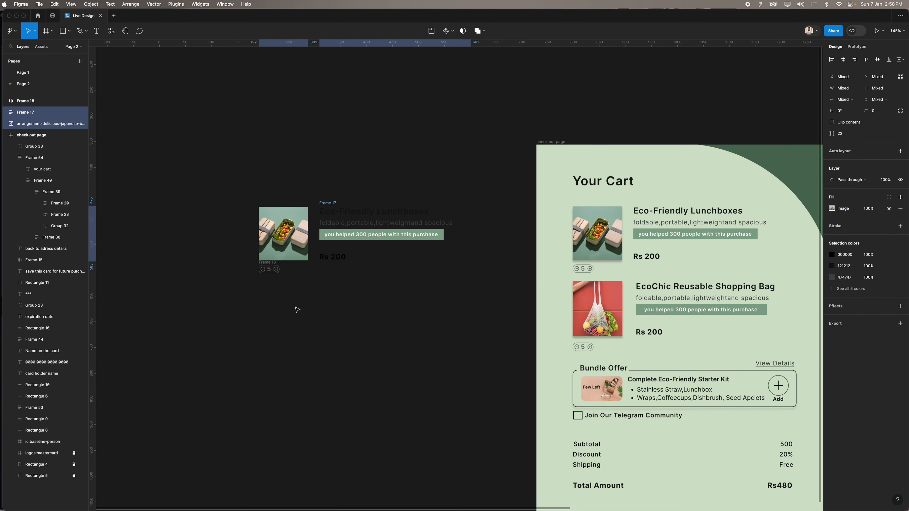
{"action": "right_click", "coordinate": [328, 203]}
{"action": "left_click", "coordinate": [344, 300]}
{"action": "left_click", "coordinate": [340, 310]}
Step: Change the page background colour to the light grey C3C3C3
{"action": "left_click", "coordinate": [833, 75]}
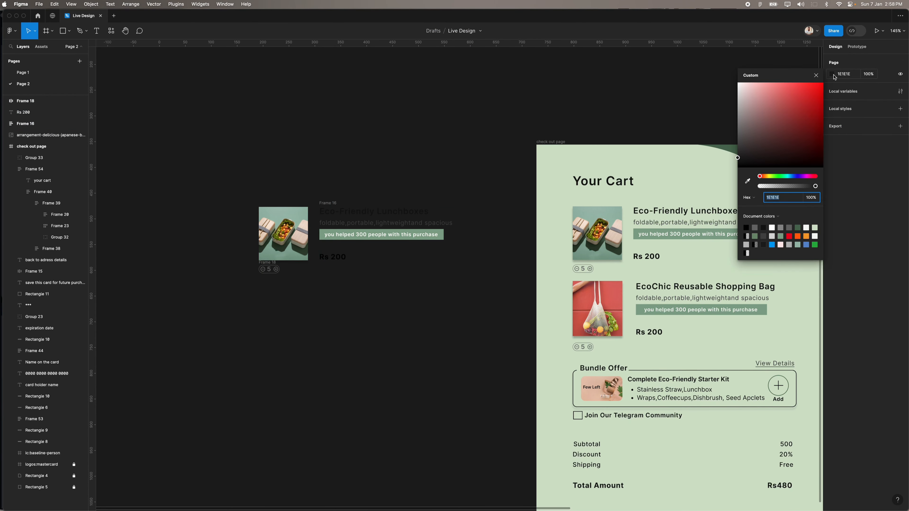
{"action": "left_click_drag", "start_coordinate": [798, 131], "coordinate": [726, 103]}
{"action": "left_click", "coordinate": [390, 128]}
Step: Move the loose lunchbox image away from its texts to about X 117, Y 386 and remove its drop shadow
{"action": "scroll", "coordinate": [382, 137], "scroll_direction": "left", "scroll_amount": 2}
{"action": "scroll", "coordinate": [382, 137], "scroll_direction": "up", "scroll_amount": 1}
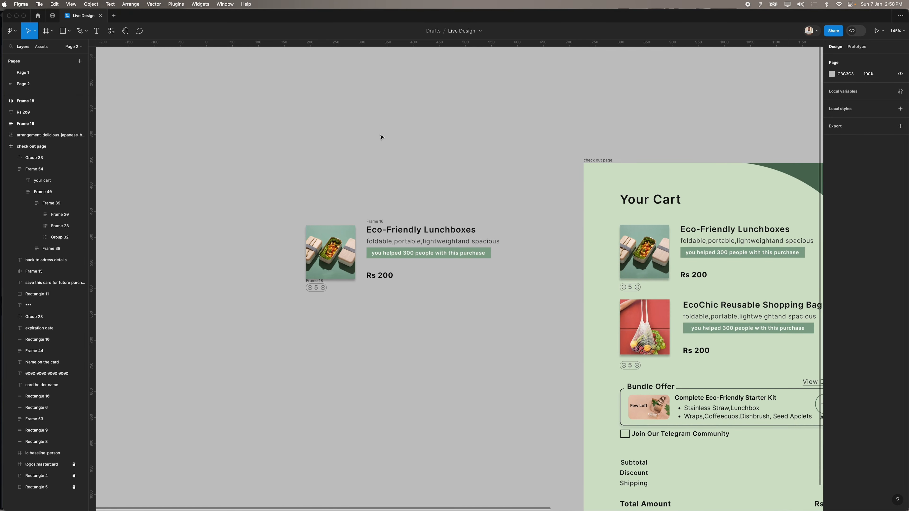
{"action": "scroll", "coordinate": [340, 217], "scroll_direction": "up", "scroll_amount": 3}
{"action": "left_click", "coordinate": [325, 271]}
{"action": "left_click_drag", "start_coordinate": [324, 271], "coordinate": [269, 210]}
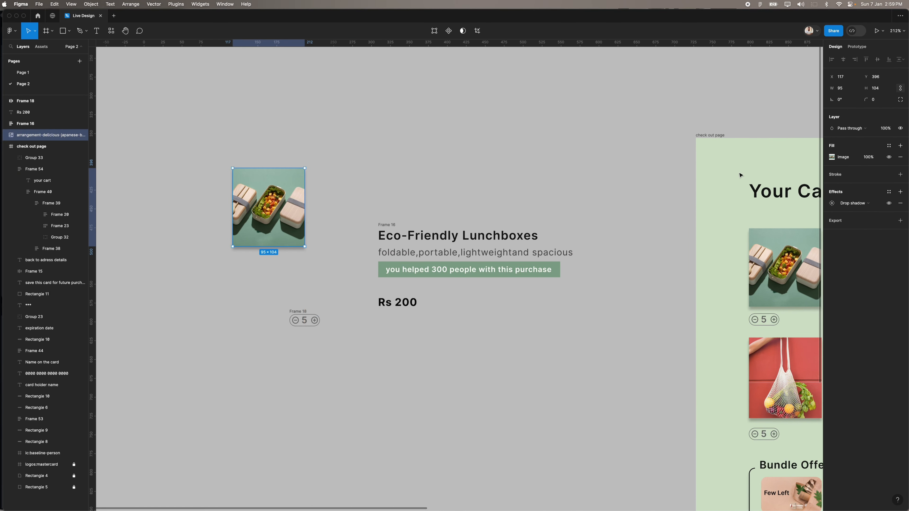
{"action": "left_click", "coordinate": [901, 204]}
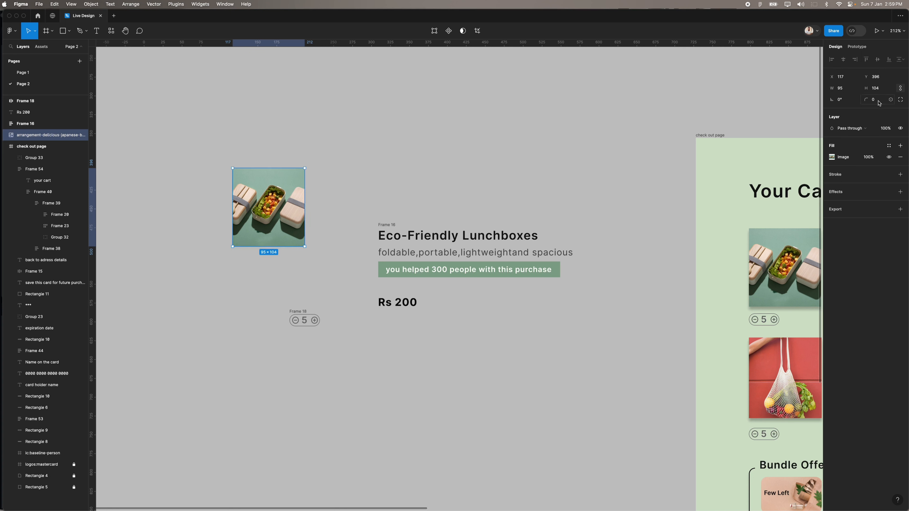
Step: Set the lunchbox image's height to 95 and its corner radius to 4
{"action": "left_click", "coordinate": [888, 90]}
{"action": "type", "text": "94"}
{"action": "key", "text": "Return"}
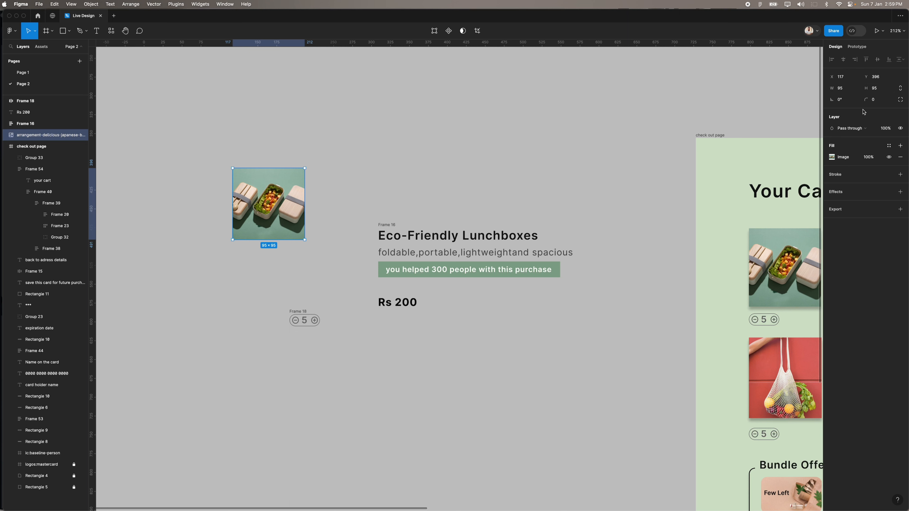
{"action": "left_click", "coordinate": [874, 102]}
{"action": "type", "text": "4"}
{"action": "key", "text": "Return"}
Step: Rename Frame 16, which holds the lunchbox title, description and banner, as A
{"action": "left_click", "coordinate": [396, 225]}
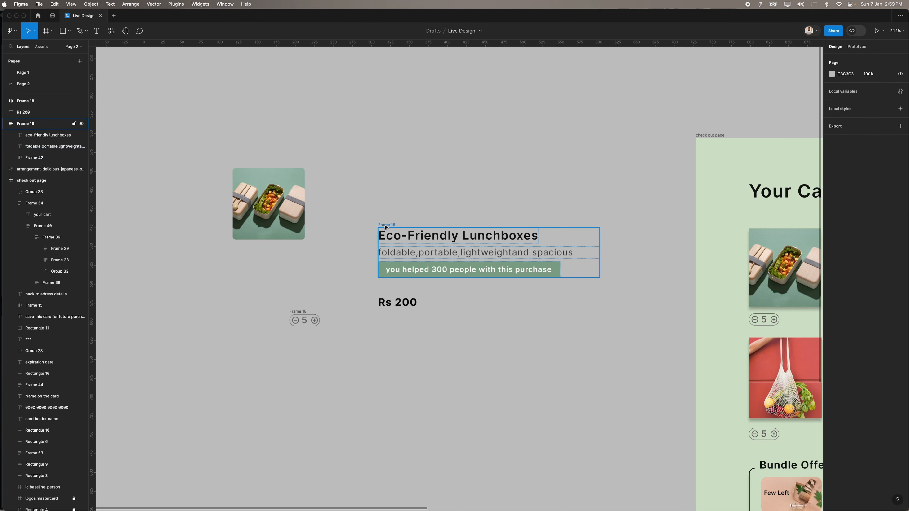
{"action": "double_click", "coordinate": [392, 224]}
{"action": "type", "text": "A"}
{"action": "key", "text": "Return"}
Step: Set the font weight of the "you helped 300 people with this purchase" banner text to Medium
{"action": "double_click", "coordinate": [454, 272]}
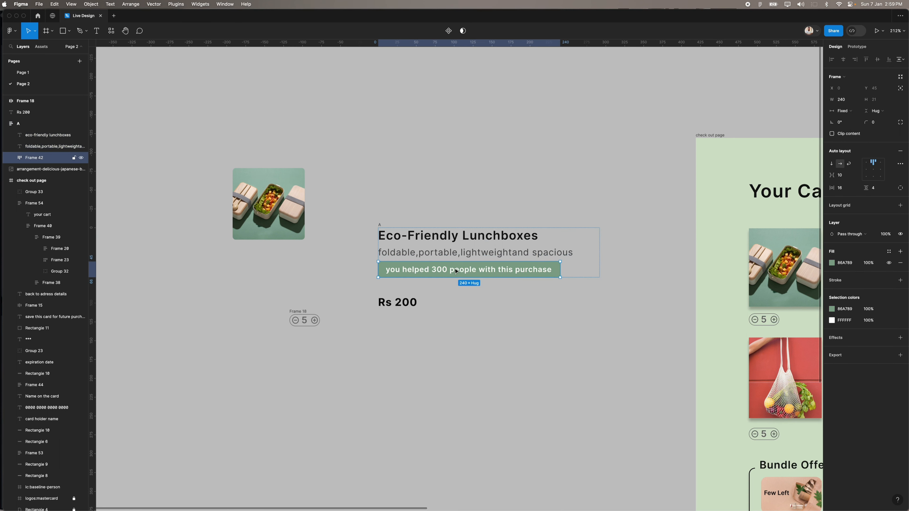
{"action": "scroll", "coordinate": [529, 294], "scroll_direction": "down", "scroll_amount": 5}
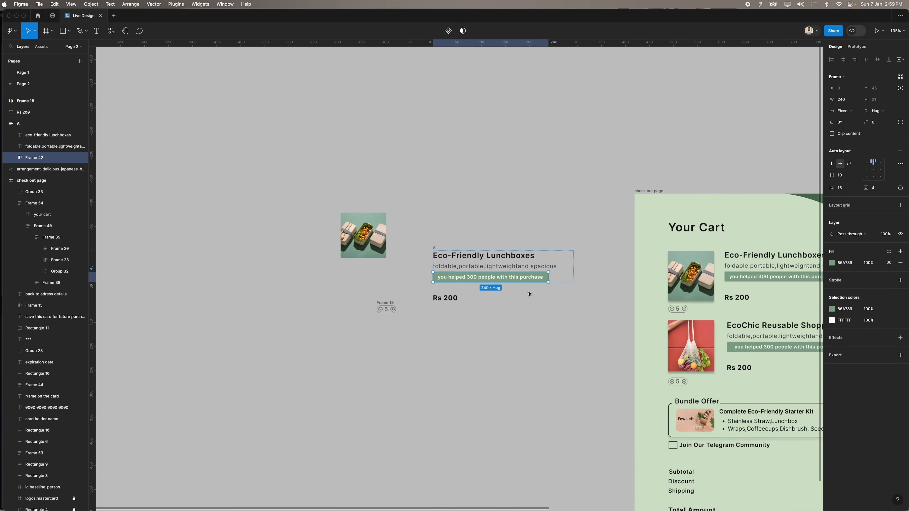
{"action": "scroll", "coordinate": [530, 290], "scroll_direction": "right", "scroll_amount": 3}
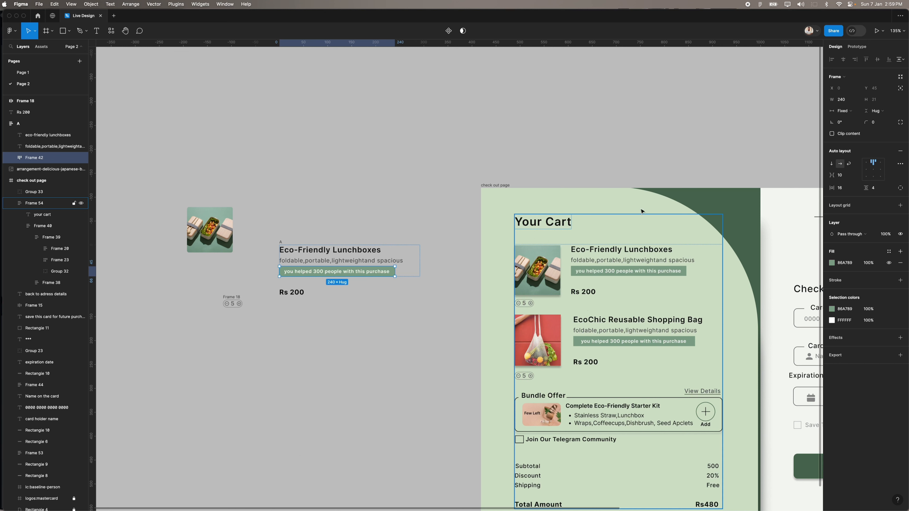
{"action": "key", "text": "shift+2"}
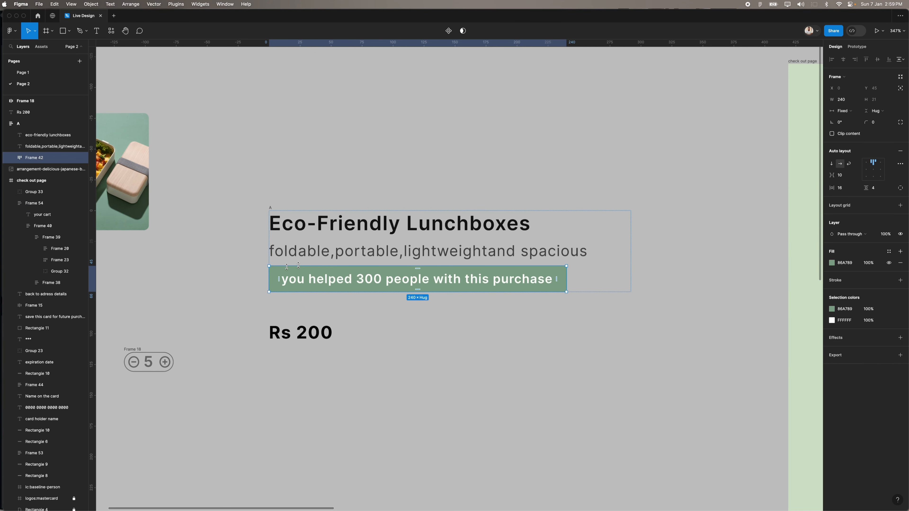
{"action": "double_click", "coordinate": [494, 280]}
{"action": "left_click", "coordinate": [901, 214]}
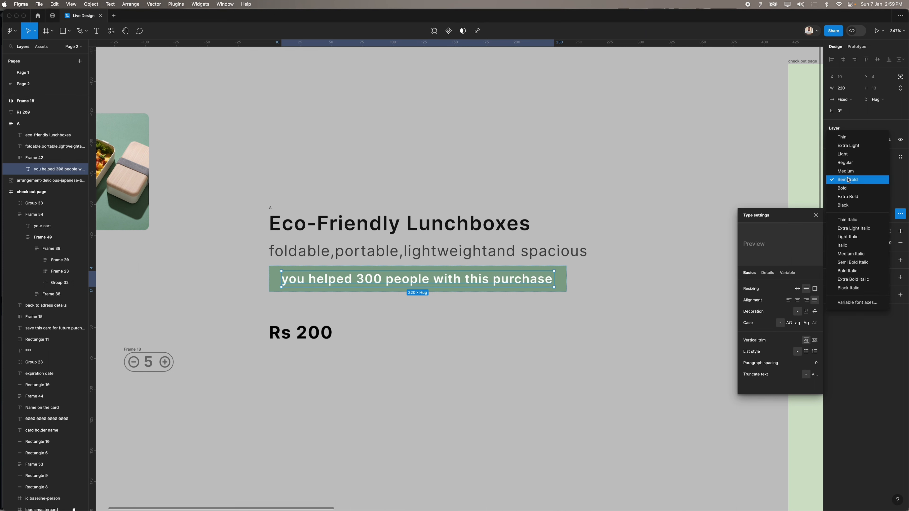
{"action": "left_click", "coordinate": [848, 180]}
{"action": "left_click", "coordinate": [853, 172]}
Step: Set the corner radius of the lunchbox banner frame to 100
{"action": "left_click", "coordinate": [562, 285]}
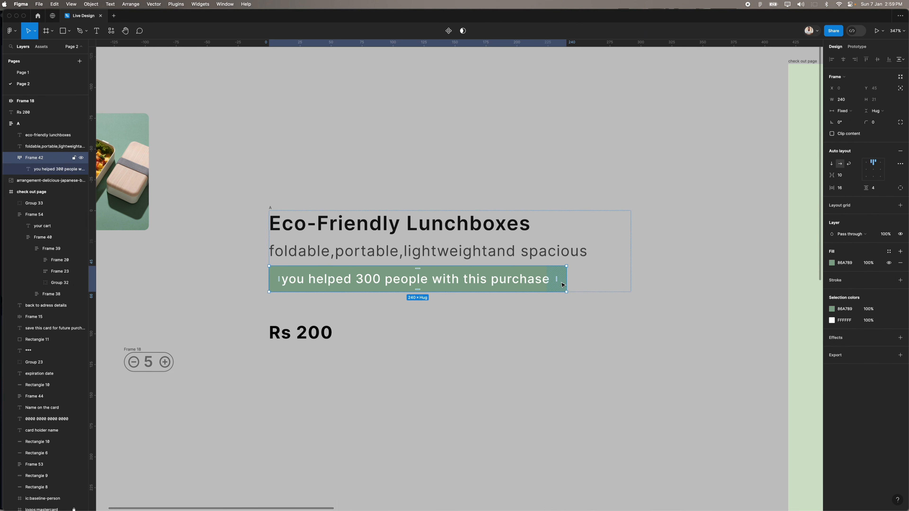
{"action": "left_click", "coordinate": [876, 123]}
{"action": "type", "text": "100"}
{"action": "key", "text": "Return"}
Step: Recolour the banner with 00A3FF blue text on a white FFFFFF fill
{"action": "left_click", "coordinate": [832, 320]}
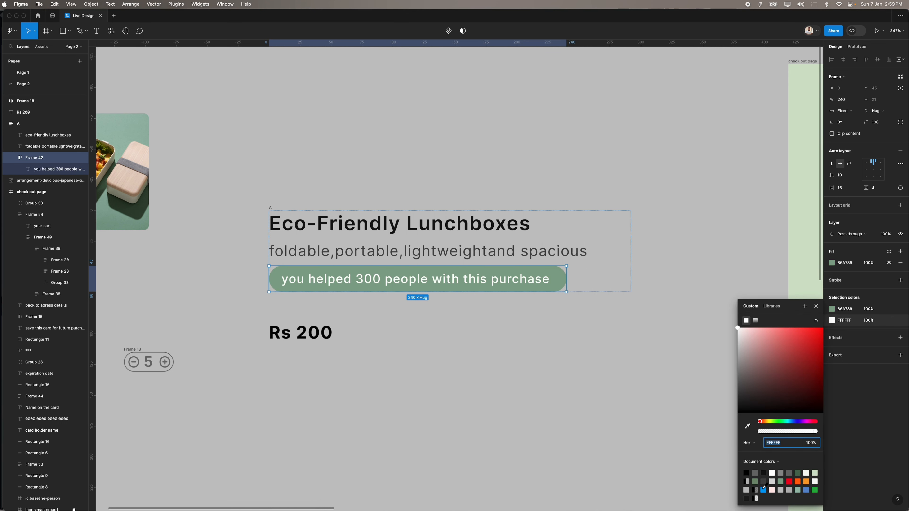
{"action": "left_click", "coordinate": [764, 490]}
{"action": "left_click", "coordinate": [832, 309]}
{"action": "left_click_drag", "start_coordinate": [755, 358], "coordinate": [484, 264]}
Step: Wrap the title and description onto two lines, with the description 173 wide, and move the Rs 200 price beside the quantity stepper
{"action": "left_click", "coordinate": [625, 251]}
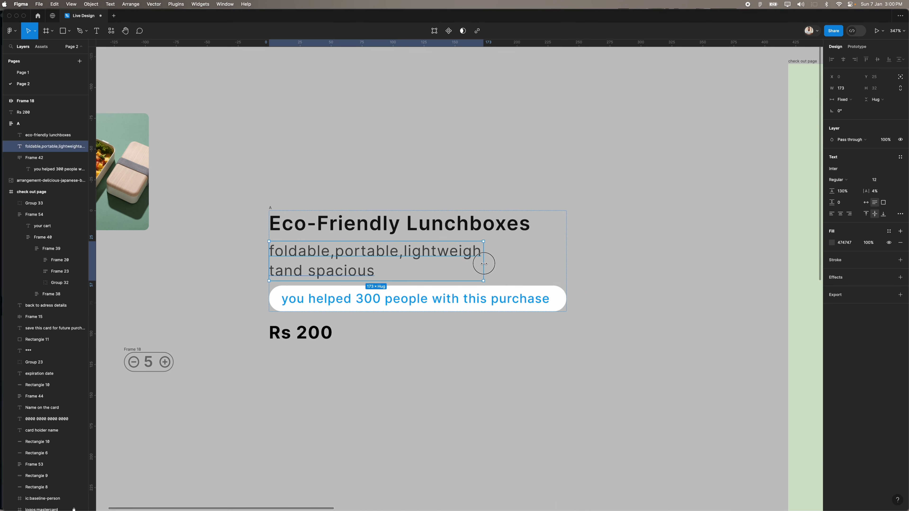
{"action": "left_click", "coordinate": [528, 223]}
{"action": "left_click_drag", "start_coordinate": [529, 225], "coordinate": [424, 229]}
{"action": "scroll", "coordinate": [486, 229], "scroll_direction": "down", "scroll_amount": 5}
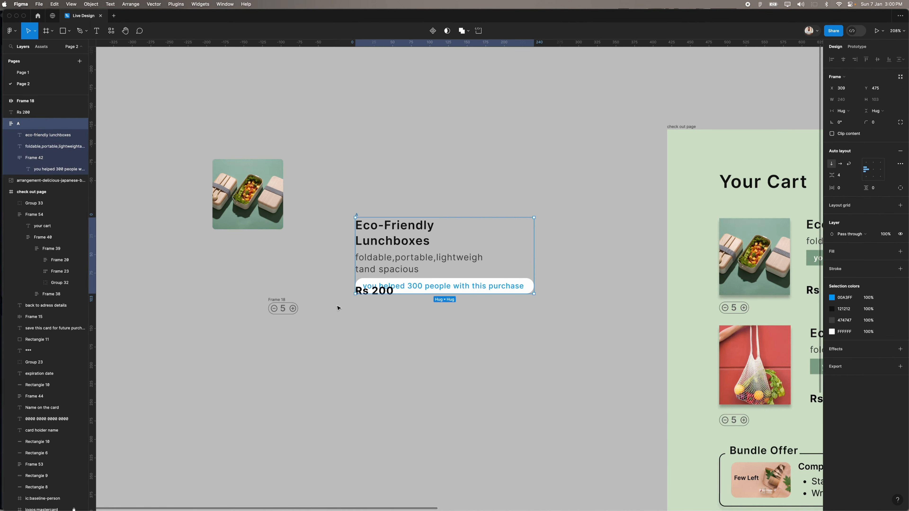
{"action": "left_click_drag", "start_coordinate": [368, 293], "coordinate": [314, 305]}
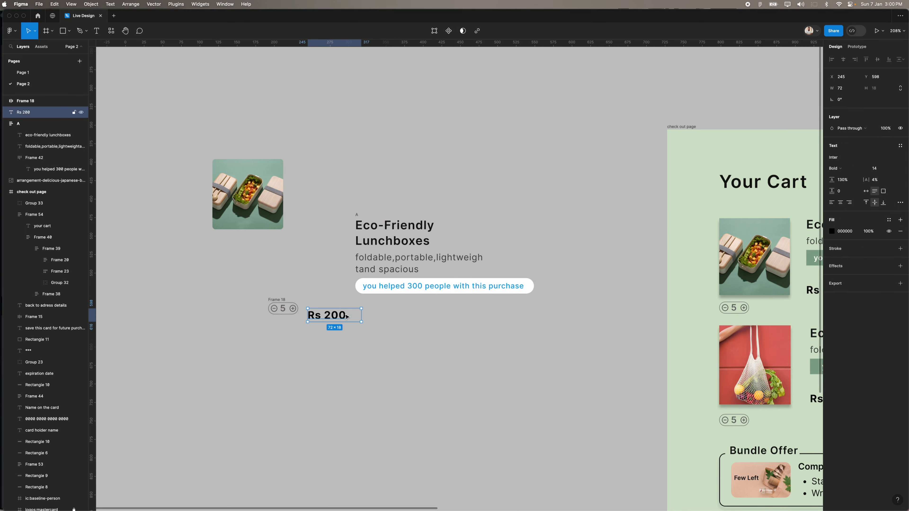
Step: Insert a partying-face emoji before "you helped 300 people with this purchase" in the banner text
{"action": "scroll", "coordinate": [346, 317], "scroll_direction": "up", "scroll_amount": 3}
{"action": "left_click", "coordinate": [433, 278]}
{"action": "double_click", "coordinate": [400, 279]}
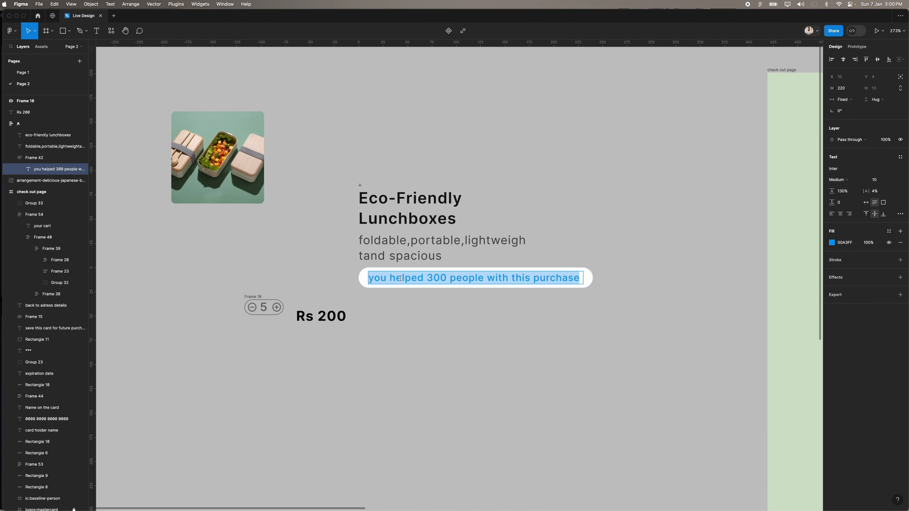
{"action": "key", "text": "Left"}
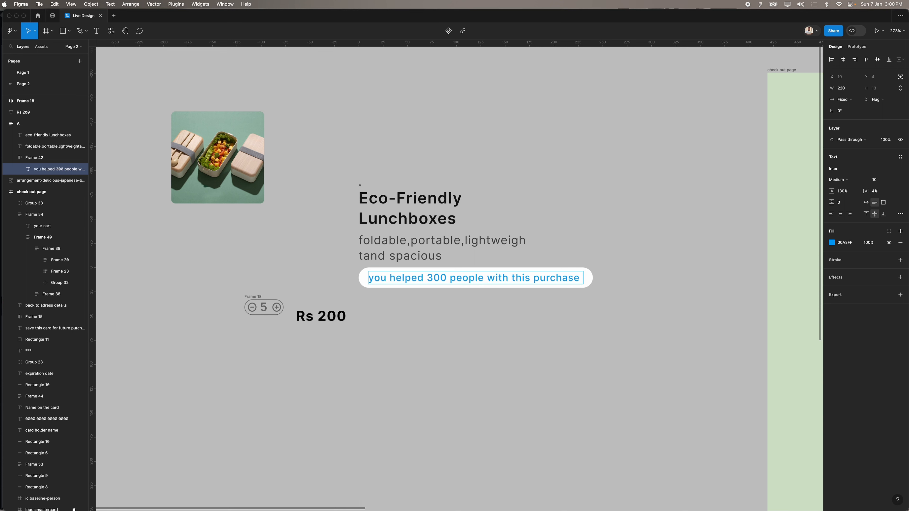
{"action": "key", "text": "ctrl+super+space"}
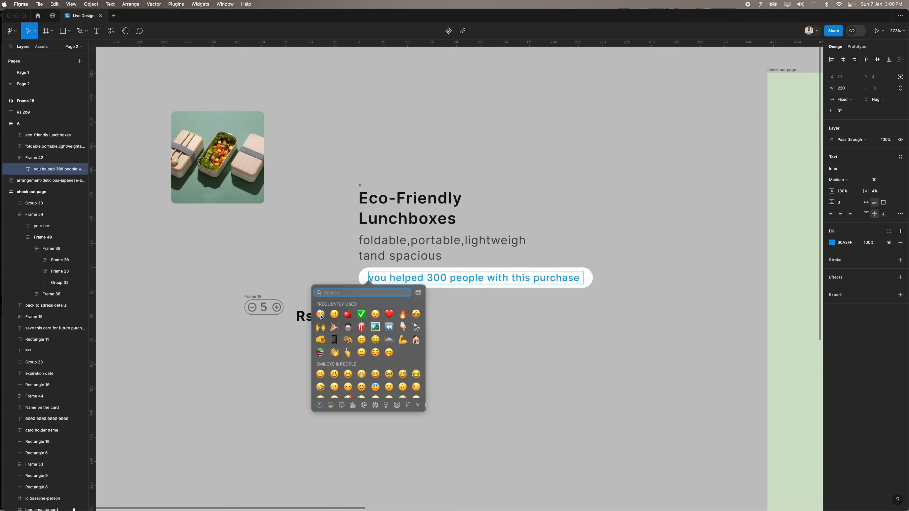
{"action": "left_click", "coordinate": [320, 315]}
{"action": "key", "text": "Escape"}
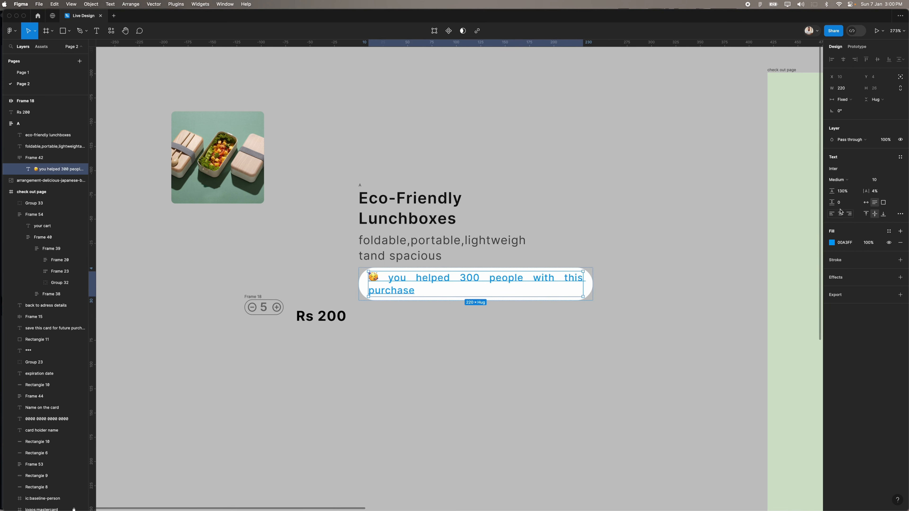
Step: Left-align the banner text and widen it to 230 so it fits on one line
{"action": "left_click", "coordinate": [832, 214]}
{"action": "left_click_drag", "start_coordinate": [582, 284], "coordinate": [592, 276]}
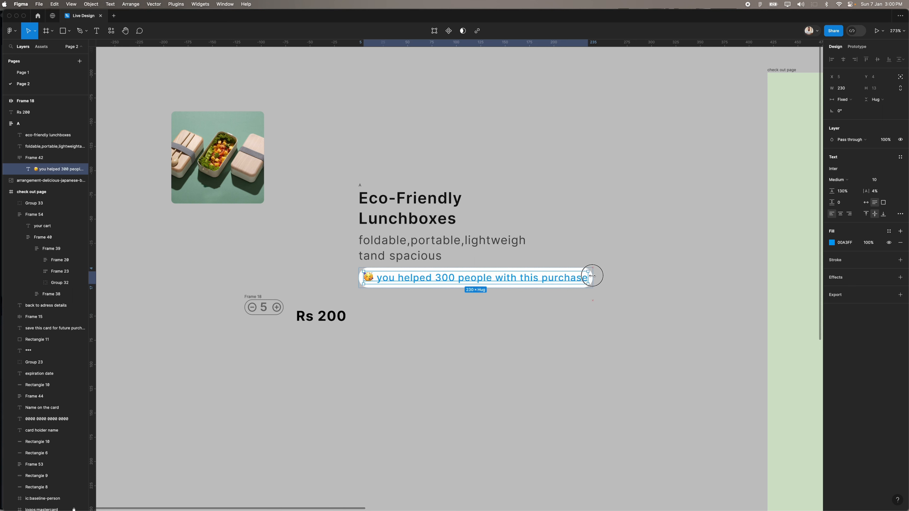
{"action": "left_click", "coordinate": [401, 257]}
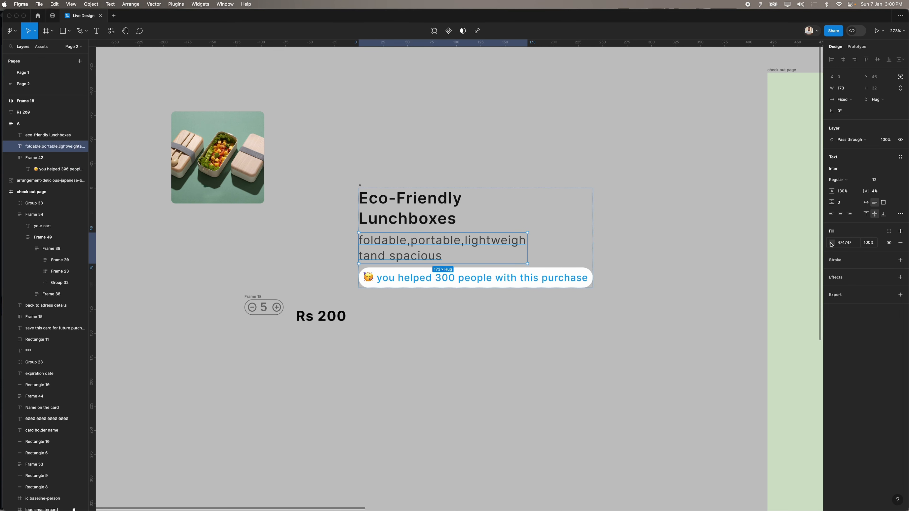
{"action": "left_click", "coordinate": [558, 222]}
Step: Place text frame A to the right of the lunchbox image, aligned at the top, and wrap both in an auto layout frame
{"action": "left_click", "coordinate": [254, 157]}
{"action": "left_click_drag", "start_coordinate": [360, 186], "coordinate": [284, 112]}
{"action": "left_click", "coordinate": [229, 152], "text": "shift"}
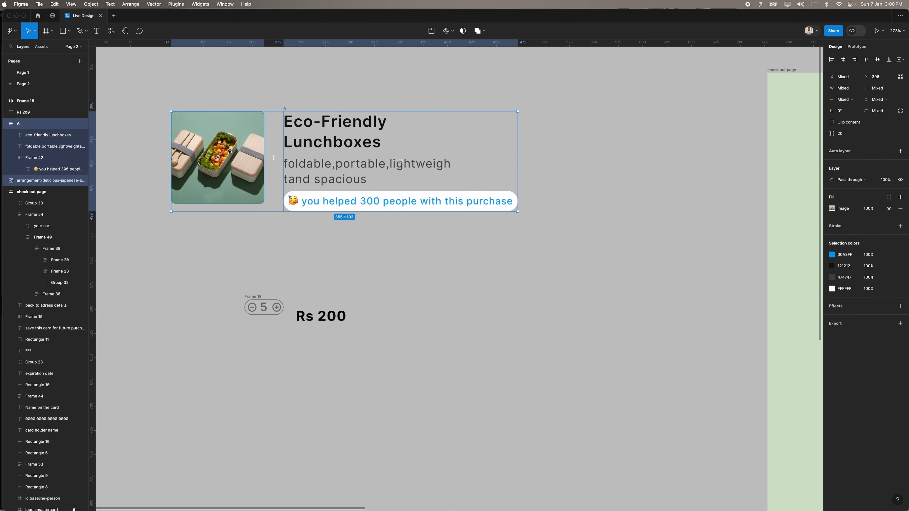
{"action": "key", "text": "shift+a"}
Step: Rename the new auto layout frame as A and give it a white FFFFFF fill
{"action": "key", "text": "super+r"}
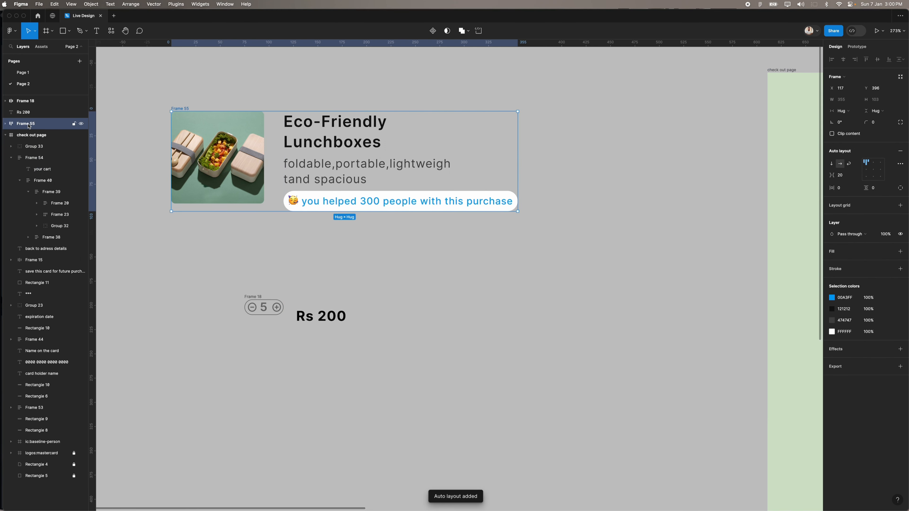
{"action": "type", "text": "A"}
{"action": "key", "text": "Return"}
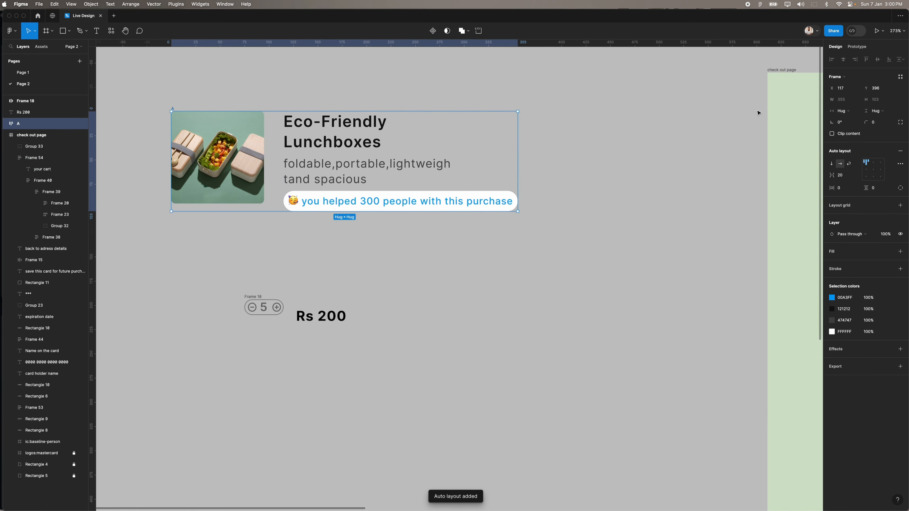
{"action": "left_click", "coordinate": [901, 252]}
{"action": "scroll", "coordinate": [647, 228], "scroll_direction": "left", "scroll_amount": 4}
{"action": "scroll", "coordinate": [648, 228], "scroll_direction": "up", "scroll_amount": 2}
Step: Set the outer card frame's item spacing to 14 and centre its contents
{"action": "left_click", "coordinate": [510, 244]}
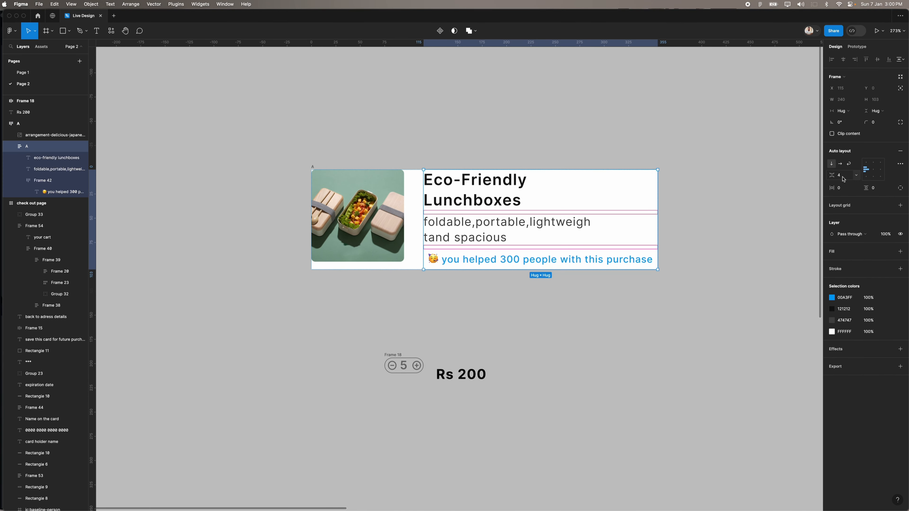
{"action": "key", "text": "shift+Return"}
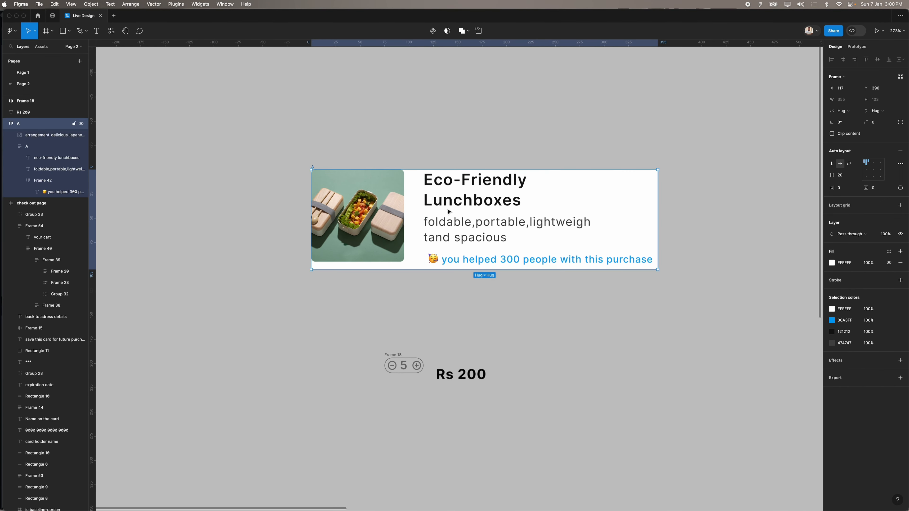
{"action": "left_click", "coordinate": [844, 175]}
{"action": "type", "text": "14"}
{"action": "key", "text": "Return"}
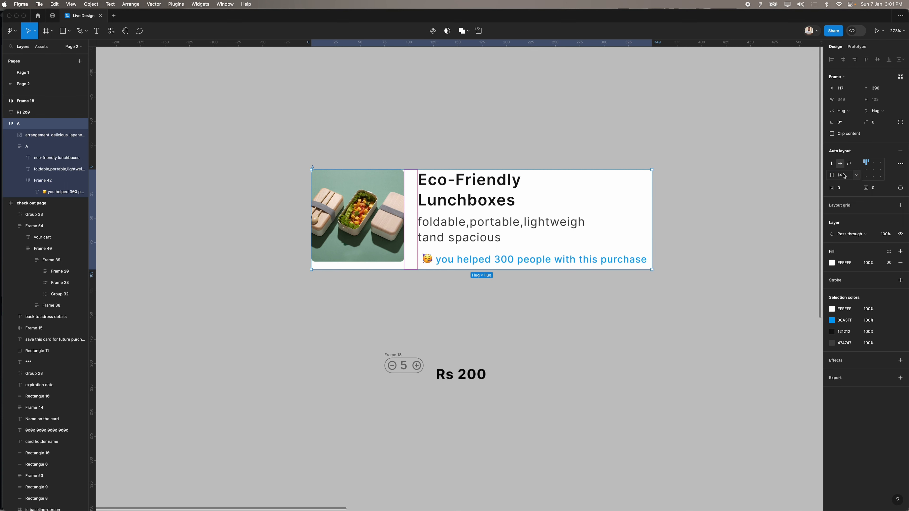
{"action": "left_click", "coordinate": [873, 169]}
Step: Set the outer card frame's horizontal padding to 10
{"action": "left_click", "coordinate": [847, 187]}
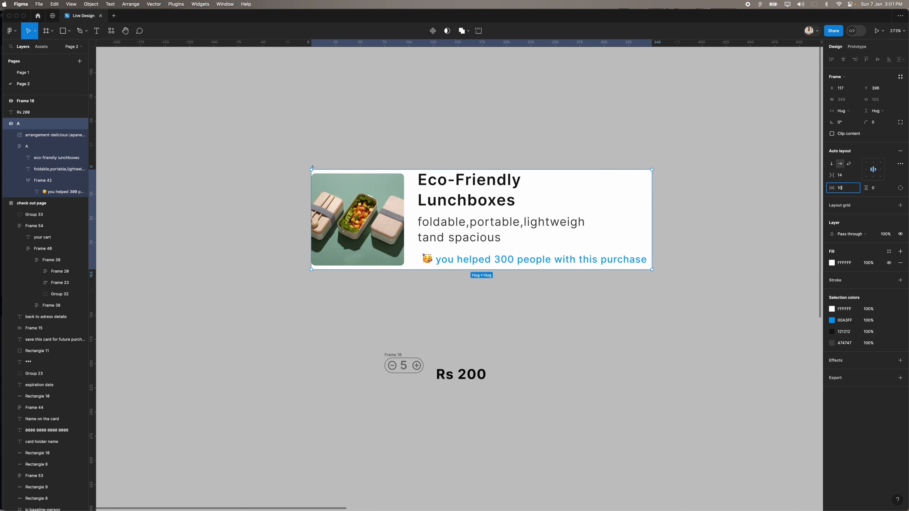
{"action": "type", "text": "10"}
{"action": "key", "text": "Return"}
Step: Set the item spacing of the inner text frame to 0
{"action": "left_click", "coordinate": [563, 209]}
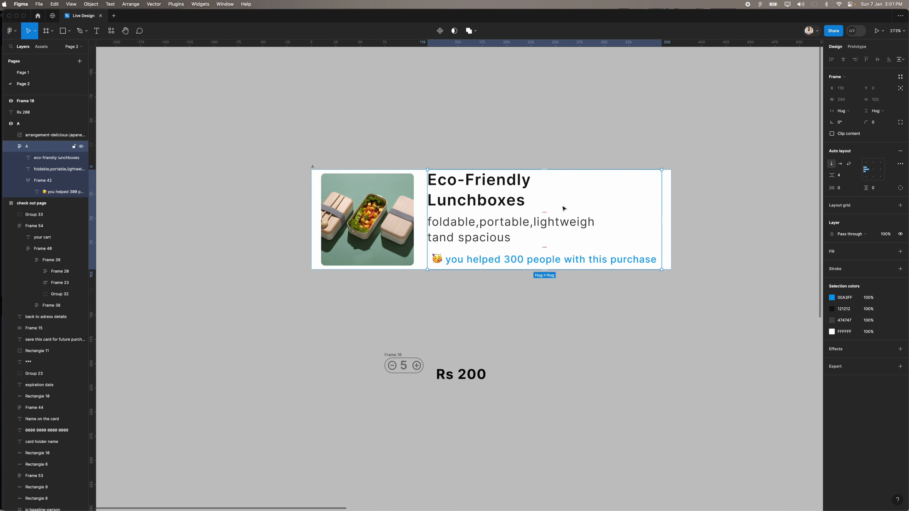
{"action": "left_click", "coordinate": [844, 175]}
{"action": "type", "text": "0"}
{"action": "key", "text": "Return"}
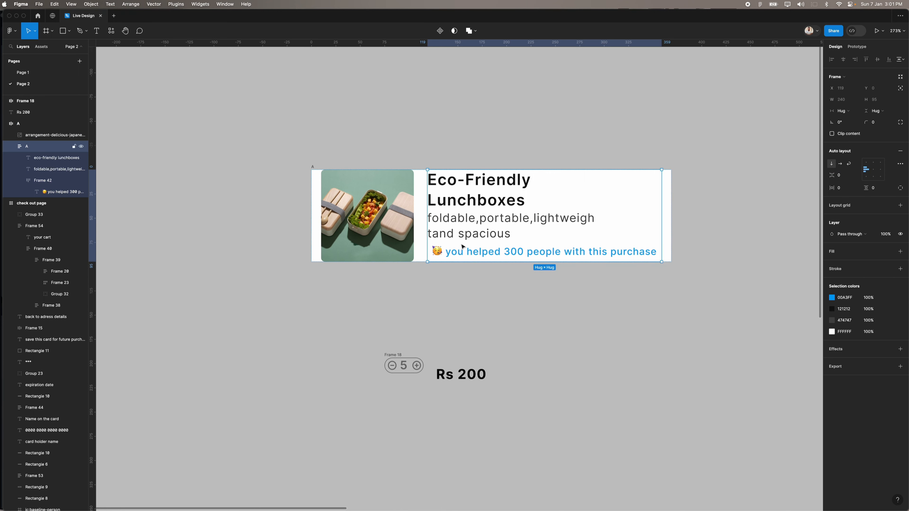
Step: Reduce the line height of the Eco-Friendly Lunchboxes title and set the inner text frame's item spacing to 2
{"action": "double_click", "coordinate": [474, 200]}
{"action": "left_click_drag", "start_coordinate": [833, 191], "coordinate": [819, 193]}
{"action": "left_click", "coordinate": [567, 201]}
{"action": "left_click", "coordinate": [844, 175]}
{"action": "type", "text": "2"}
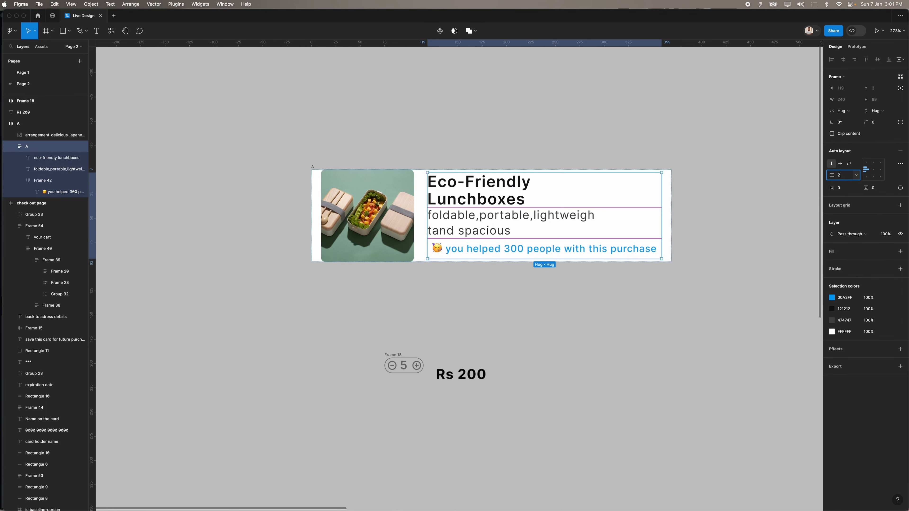
{"action": "key", "text": "Return"}
{"action": "left_click", "coordinate": [673, 297]}
Step: Set the outer lunchbox card's vertical padding to 10 and its corner radius to 10
{"action": "scroll", "coordinate": [674, 297], "scroll_direction": "down", "scroll_amount": 5}
{"action": "left_click", "coordinate": [490, 229]}
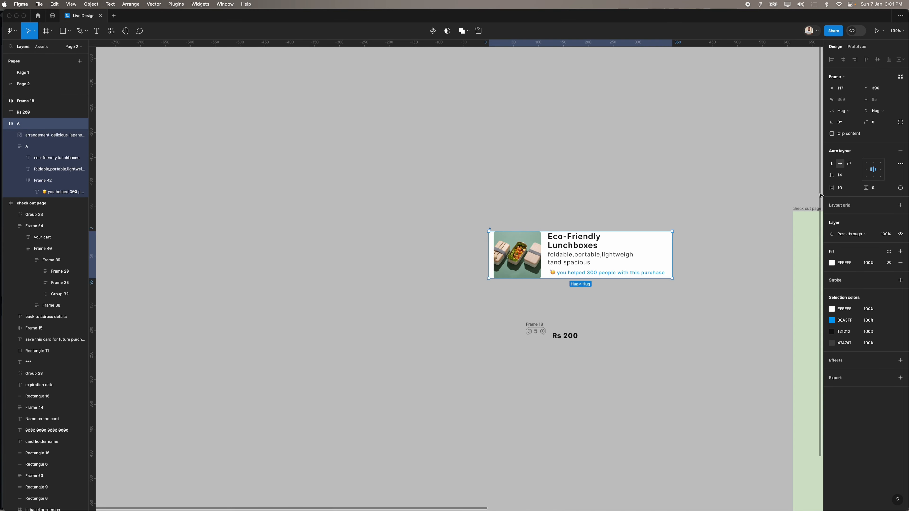
{"action": "left_click", "coordinate": [880, 188]}
{"action": "type", "text": "10"}
{"action": "key", "text": "Return"}
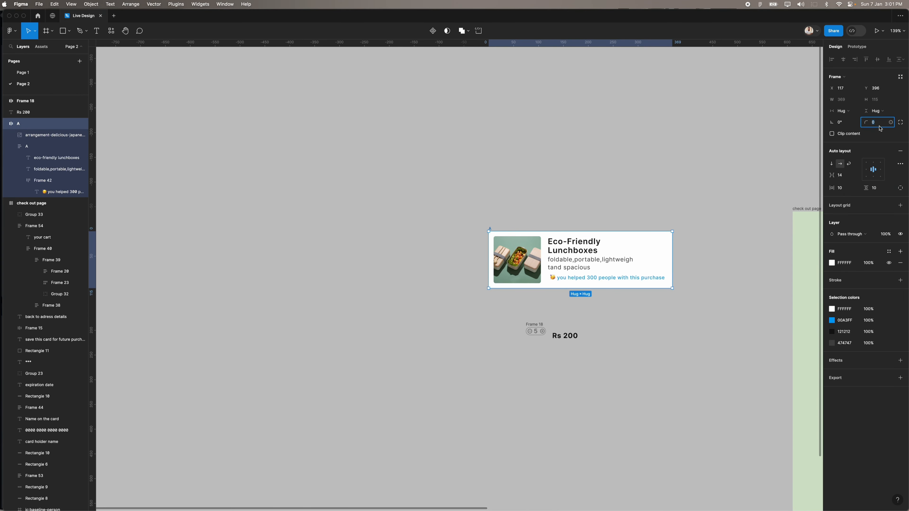
{"action": "type", "text": "10"}
{"action": "key", "text": "Return"}
{"action": "left_click", "coordinate": [686, 169]}
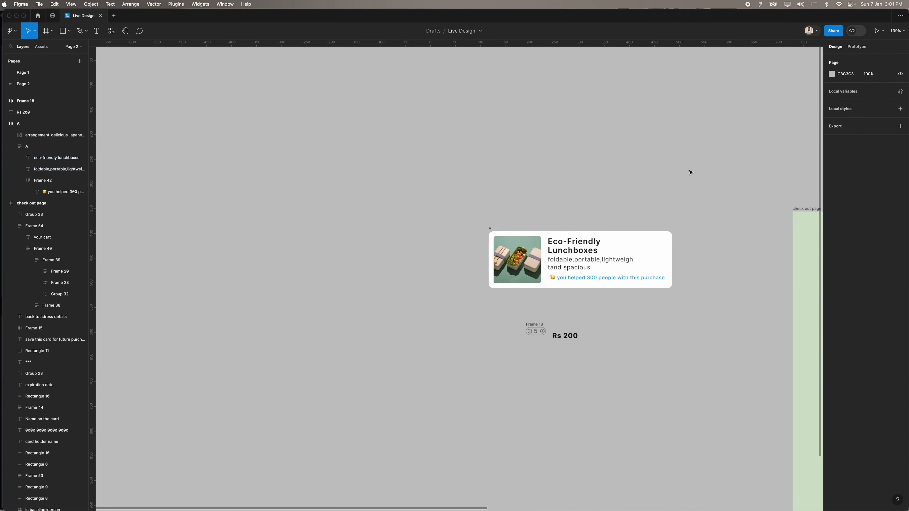
Step: Add the missing spaces in the card's description so it reads "foldable, portable, light weight and spacious"
{"action": "scroll", "coordinate": [690, 172], "scroll_direction": "up", "scroll_amount": 5}
{"action": "double_click", "coordinate": [342, 258]}
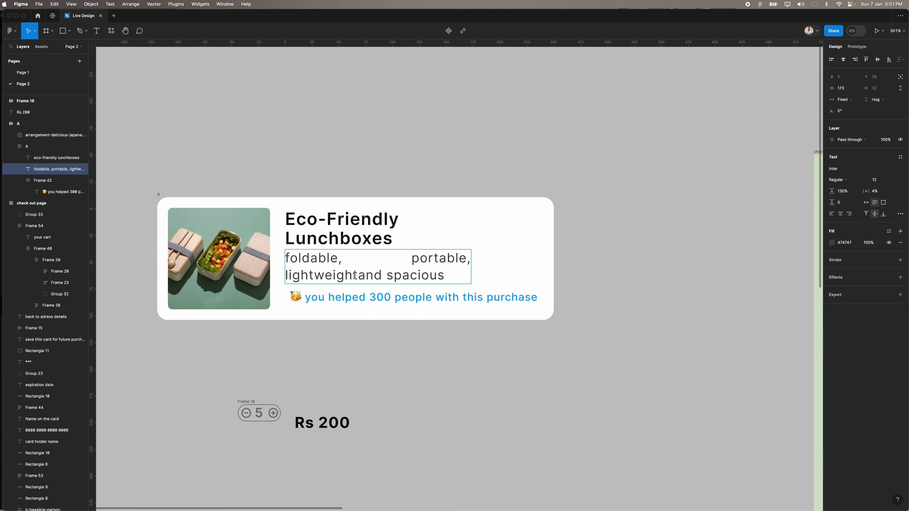
{"action": "key", "text": "Right"}
{"action": "key", "text": "Right"}
{"action": "key", "text": "Right"}
{"action": "key", "text": "Right"}
{"action": "key", "text": "Right"}
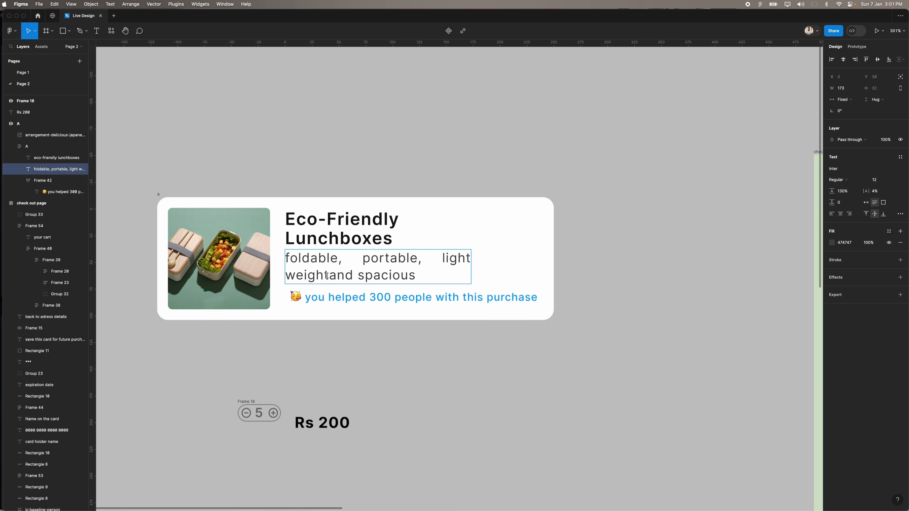
{"action": "key", "text": "Escape"}
Step: Left-align the lunchbox description and widen its text box to 219
{"action": "key", "text": "super+alt+l"}
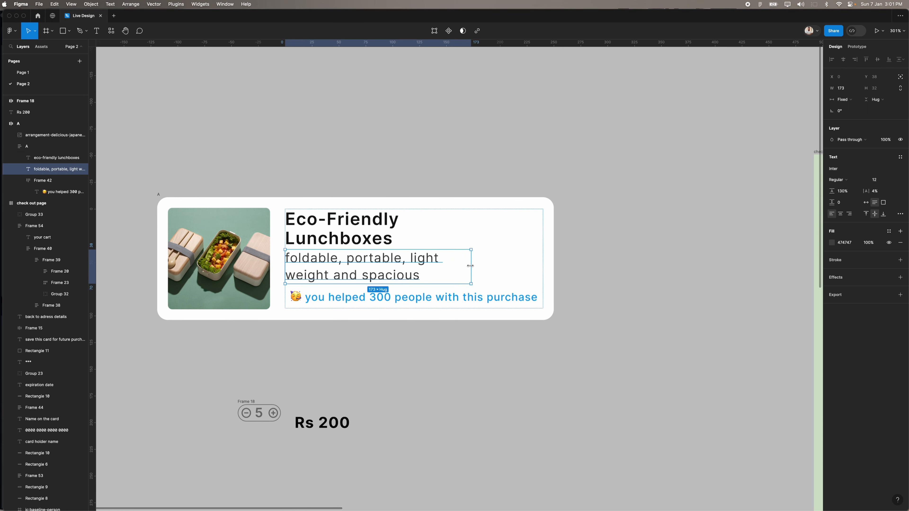
{"action": "left_click_drag", "start_coordinate": [471, 266], "coordinate": [522, 258]}
{"action": "key", "text": "Escape"}
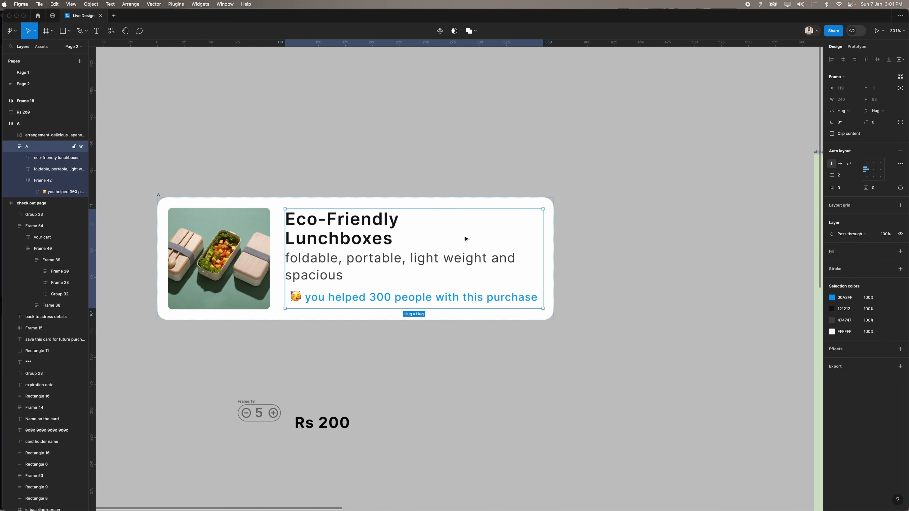
Step: Capitalize the first letter of the lunchbox description and set its text case to as typed
{"action": "double_click", "coordinate": [382, 264]}
{"action": "double_click", "coordinate": [381, 265]}
{"action": "key", "text": "Left"}
{"action": "key", "text": "Right"}
{"action": "key", "text": "BackSpace"}
{"action": "type", "text": "F"}
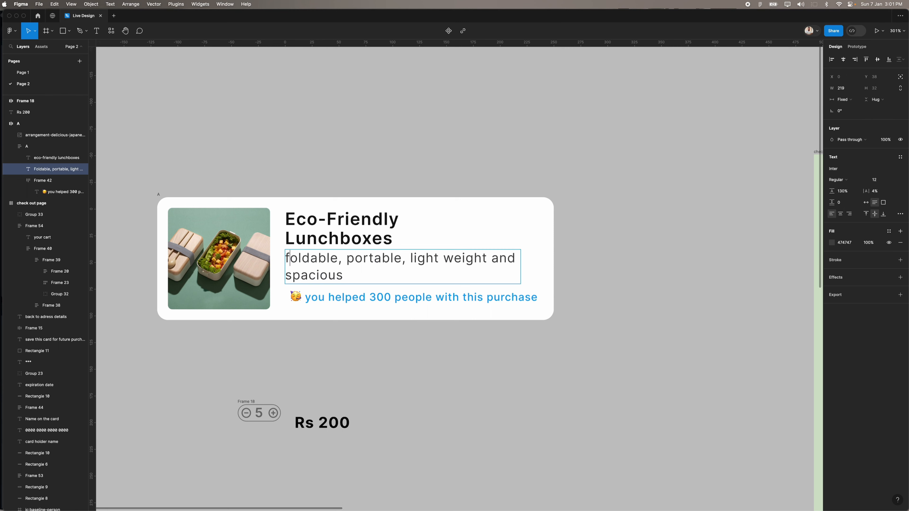
{"action": "key", "text": "super+a"}
{"action": "left_click", "coordinate": [900, 214]}
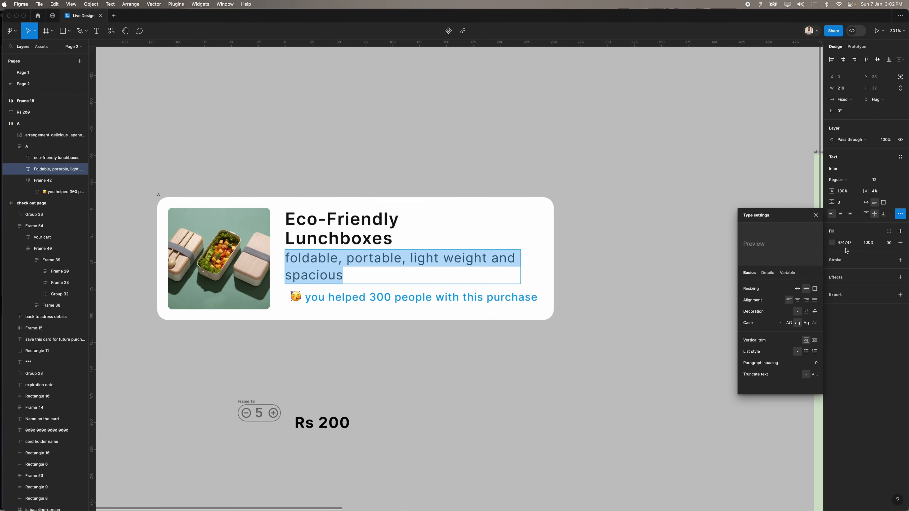
{"action": "left_click", "coordinate": [781, 323]}
{"action": "left_click", "coordinate": [404, 363]}
Step: Add a period at the end of the lunchbox description
{"action": "left_click", "coordinate": [347, 277]}
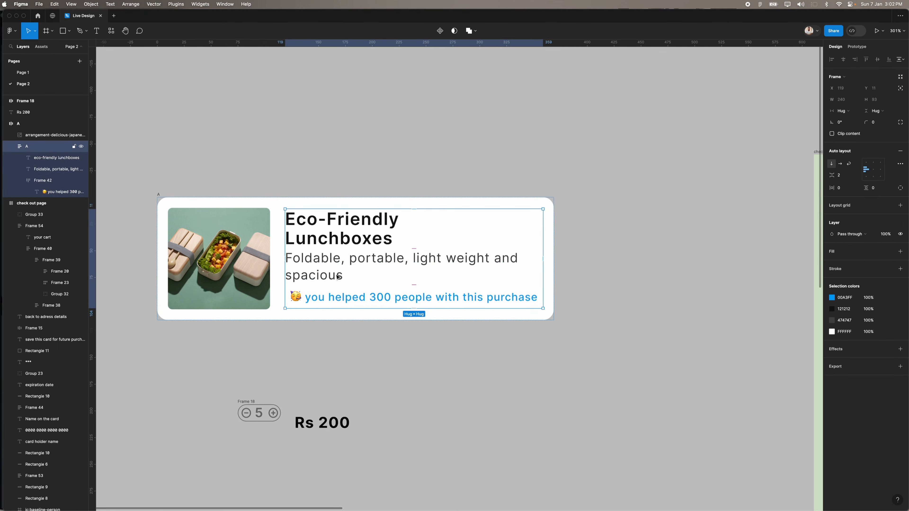
{"action": "double_click", "coordinate": [346, 278]}
{"action": "left_click", "coordinate": [335, 278]}
{"action": "double_click", "coordinate": [335, 278]}
{"action": "key", "text": "Right"}
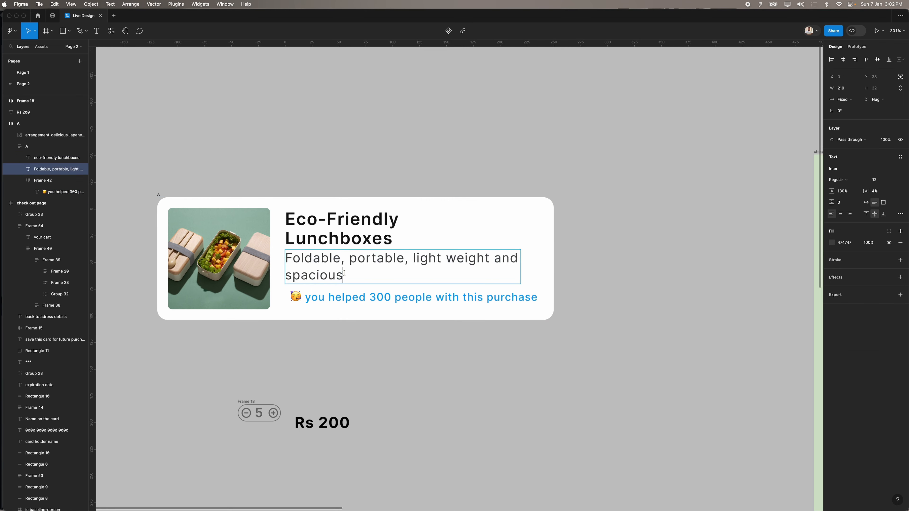
{"action": "type", "text": "."}
{"action": "key", "text": "Escape"}
Step: Reduce the description's line height and widen the Eco-Friendly Lunchboxes title box so the title fits on one line
{"action": "left_click_drag", "start_coordinate": [832, 192], "coordinate": [818, 191]}
{"action": "left_click", "coordinate": [372, 229]}
{"action": "left_click_drag", "start_coordinate": [497, 228], "coordinate": [513, 226]}
{"action": "left_click", "coordinate": [529, 235]}
Step: Change the fill of the "you helped 300 people with this purchase" badge to FCF9F9
{"action": "left_click", "coordinate": [489, 287]}
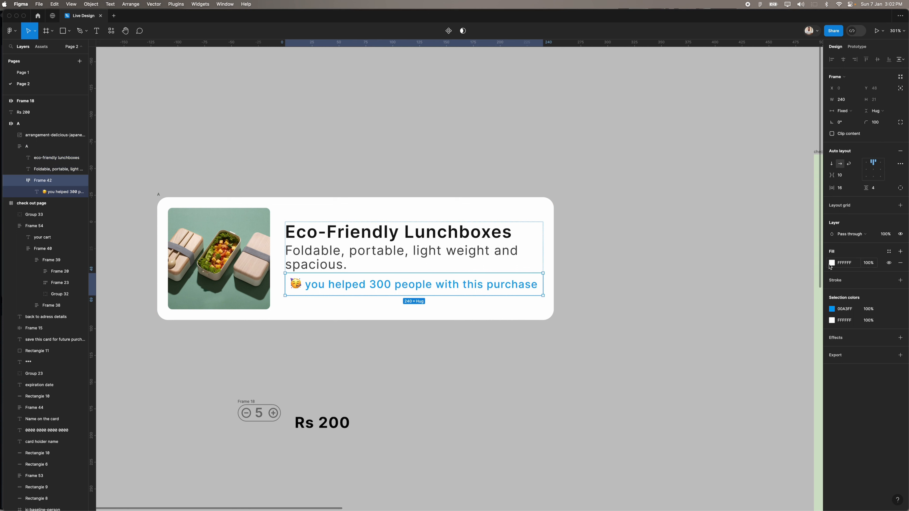
{"action": "left_click", "coordinate": [901, 251]}
{"action": "left_click", "coordinate": [831, 263]}
{"action": "left_click", "coordinate": [740, 288]}
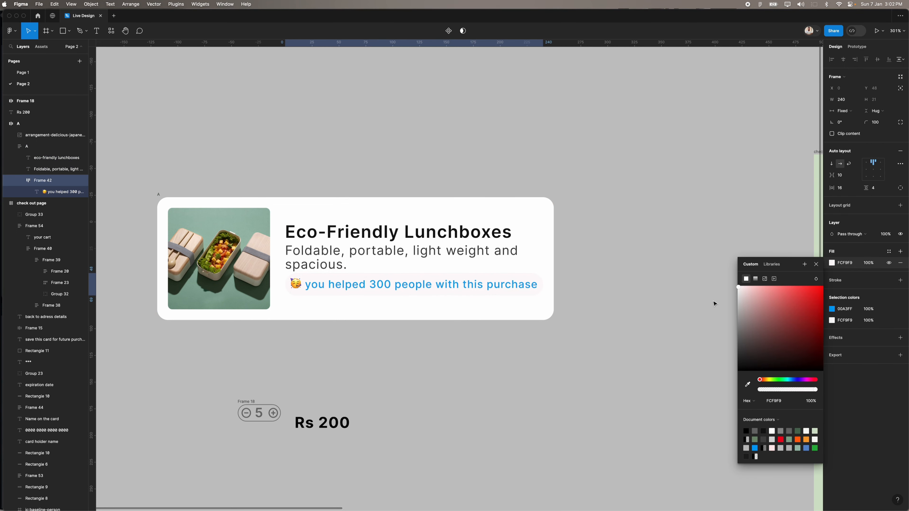
{"action": "left_click", "coordinate": [602, 344]}
Step: Set the item spacing of the lunchbox card's text frame to 8
{"action": "scroll", "coordinate": [585, 351], "scroll_direction": "down", "scroll_amount": 5}
{"action": "left_click", "coordinate": [541, 310]}
{"action": "left_click", "coordinate": [846, 175]}
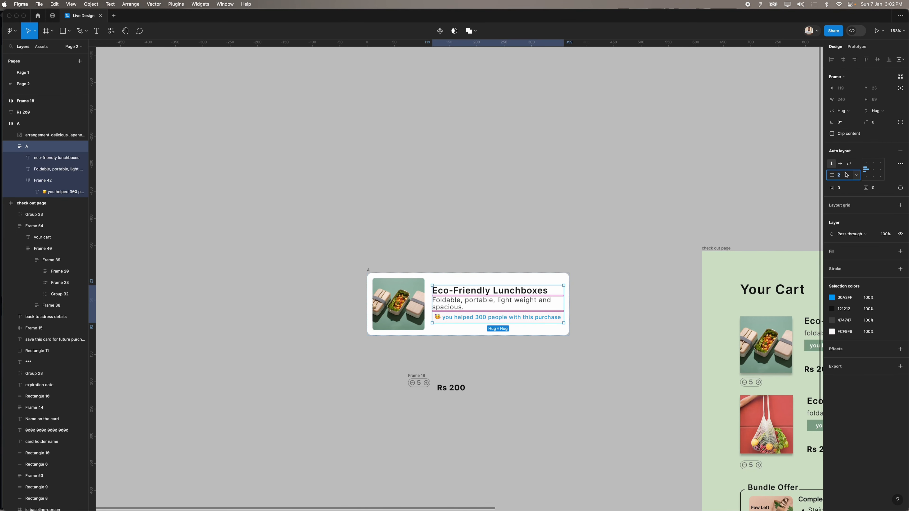
{"action": "type", "text": "8"}
{"action": "key", "text": "Return"}
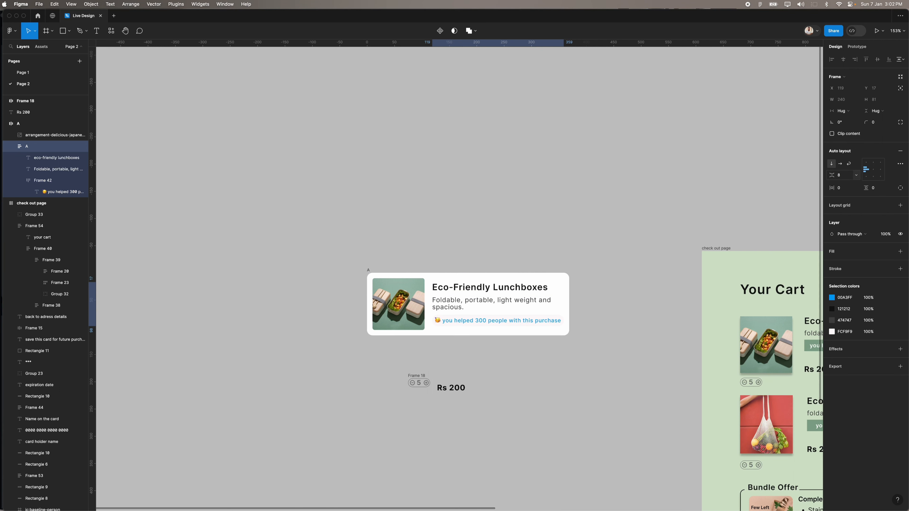
{"action": "left_click", "coordinate": [533, 366]}
Step: Place the quantity stepper directly above the Rs 200 price and rename its frame to "A"
{"action": "scroll", "coordinate": [499, 383], "scroll_direction": "up", "scroll_amount": 2}
{"action": "left_click_drag", "start_coordinate": [396, 375], "coordinate": [430, 361]}
{"action": "double_click", "coordinate": [430, 362]}
{"action": "type", "text": "A"}
{"action": "scroll", "coordinate": [452, 362], "scroll_direction": "up", "scroll_amount": 3}
{"action": "key", "text": "Return"}
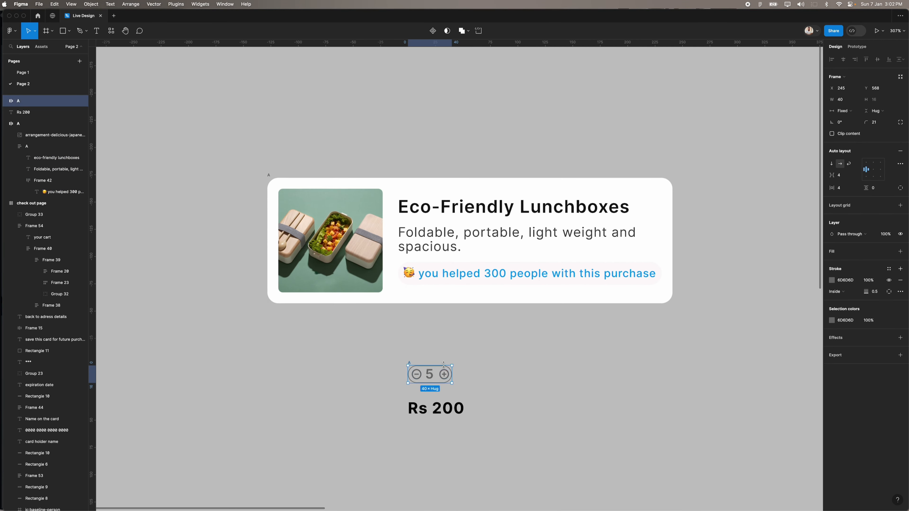
Step: Move the price above the quantity stepper and change its text to ₹200
{"action": "scroll", "coordinate": [457, 362], "scroll_direction": "up", "scroll_amount": 4}
{"action": "double_click", "coordinate": [403, 389]}
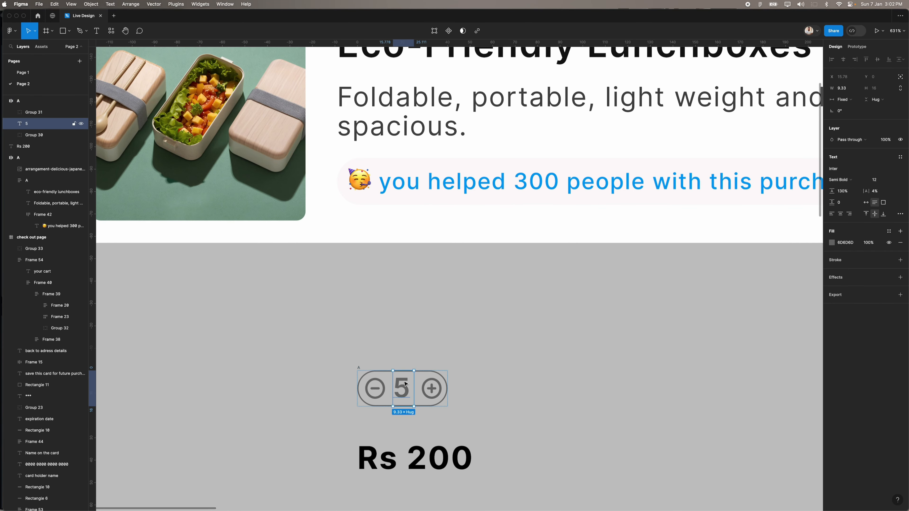
{"action": "left_click", "coordinate": [359, 342]}
{"action": "left_click", "coordinate": [432, 460]}
{"action": "scroll", "coordinate": [444, 484], "scroll_direction": "down", "scroll_amount": 3}
{"action": "left_click_drag", "start_coordinate": [490, 469], "coordinate": [441, 389]}
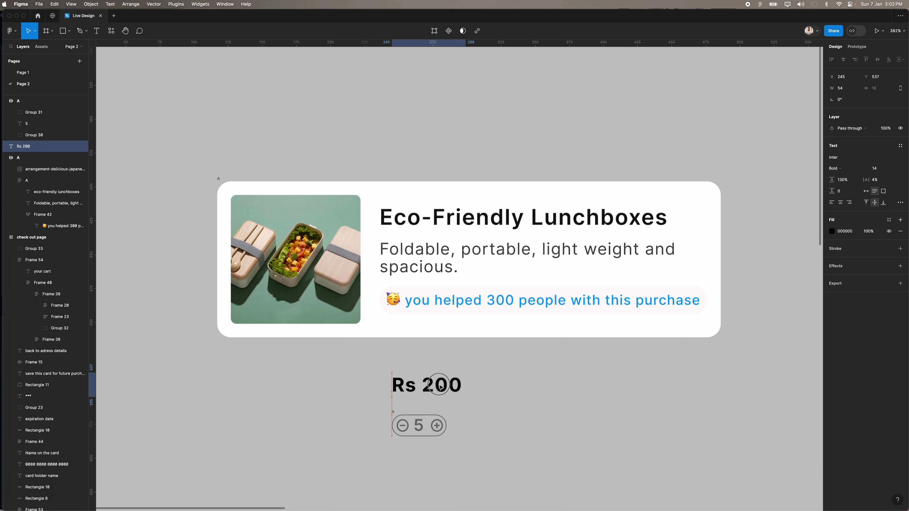
{"action": "double_click", "coordinate": [441, 385]}
{"action": "left_click", "coordinate": [422, 385]}
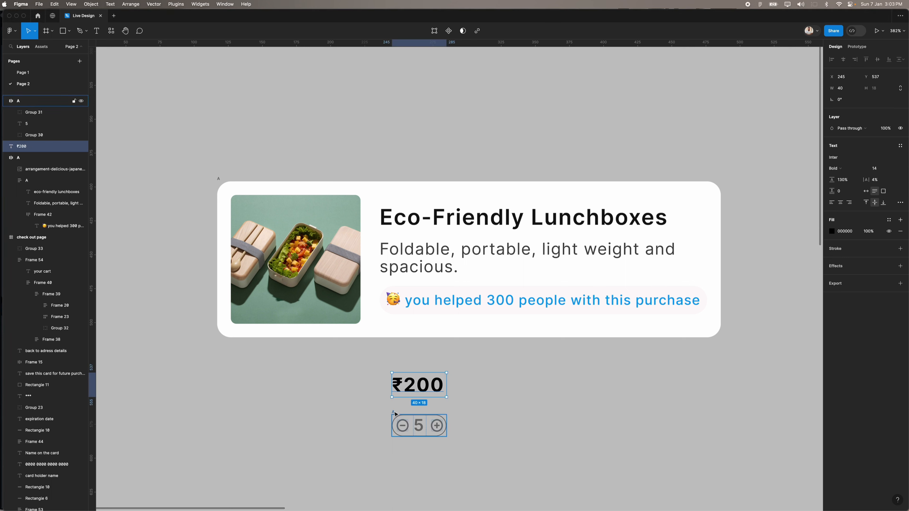
Step: Wrap the price and quantity stepper in an auto layout frame and remove the stepper's stroke
{"action": "left_click", "coordinate": [397, 415], "text": "shift"}
{"action": "key", "text": "shift+a"}
{"action": "left_click", "coordinate": [410, 422]}
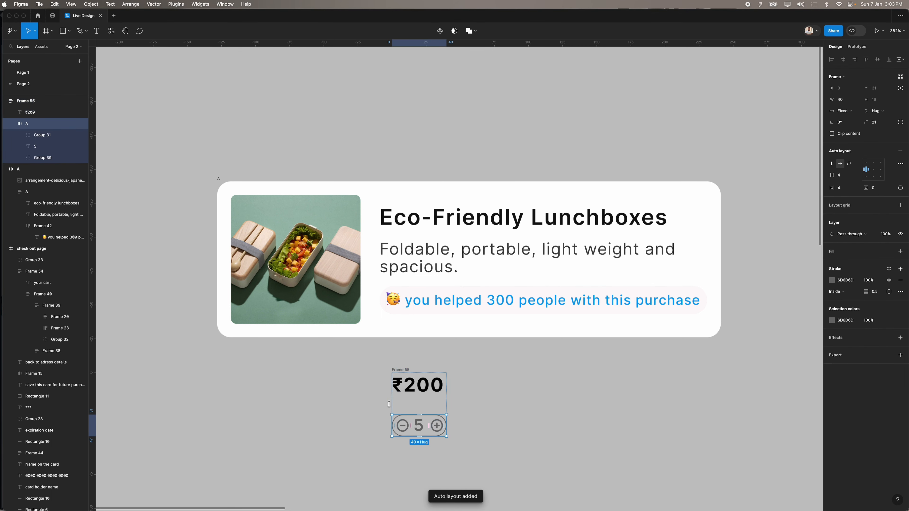
{"action": "left_click", "coordinate": [901, 280]}
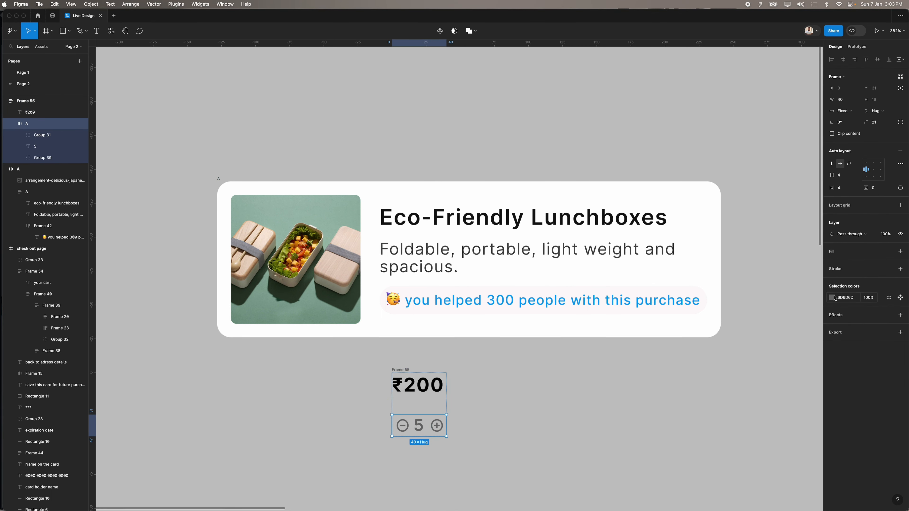
Step: Fill the quantity stepper with the light green D2E3C8 sampled from the old checkout page
{"action": "left_click", "coordinate": [901, 252]}
{"action": "left_click", "coordinate": [832, 264]}
{"action": "left_click", "coordinate": [748, 385]}
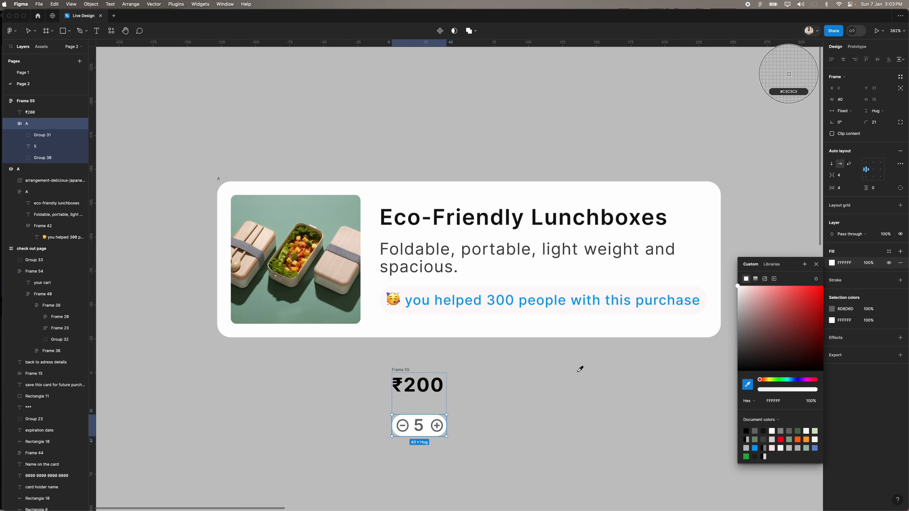
{"action": "scroll", "coordinate": [578, 372], "scroll_direction": "down", "scroll_amount": 5}
{"action": "scroll", "coordinate": [578, 372], "scroll_direction": "right", "scroll_amount": 8}
{"action": "left_click", "coordinate": [578, 372]}
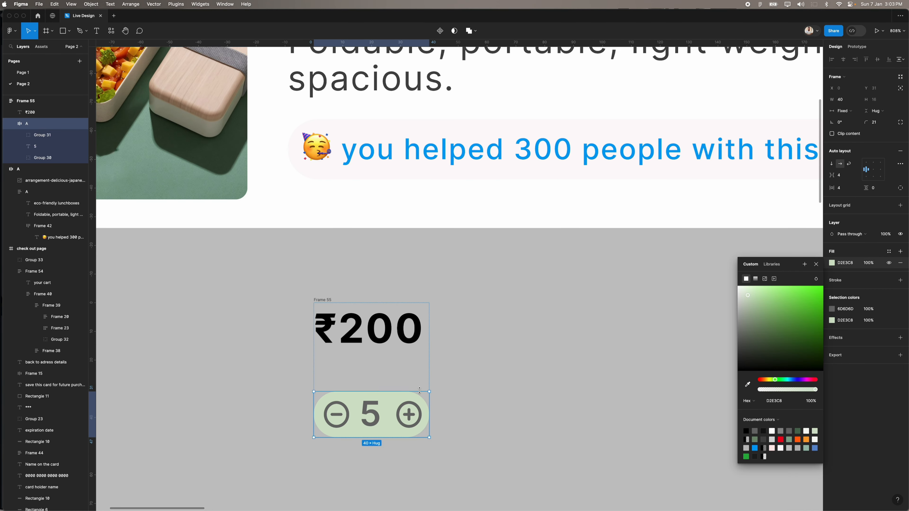
Step: Scale the quantity stepper up to 57.5 wide and centre-align the contents of the price and stepper frame
{"action": "key", "text": "k"}
{"action": "left_click_drag", "start_coordinate": [420, 391], "coordinate": [426, 371]}
{"action": "left_click", "coordinate": [427, 357]}
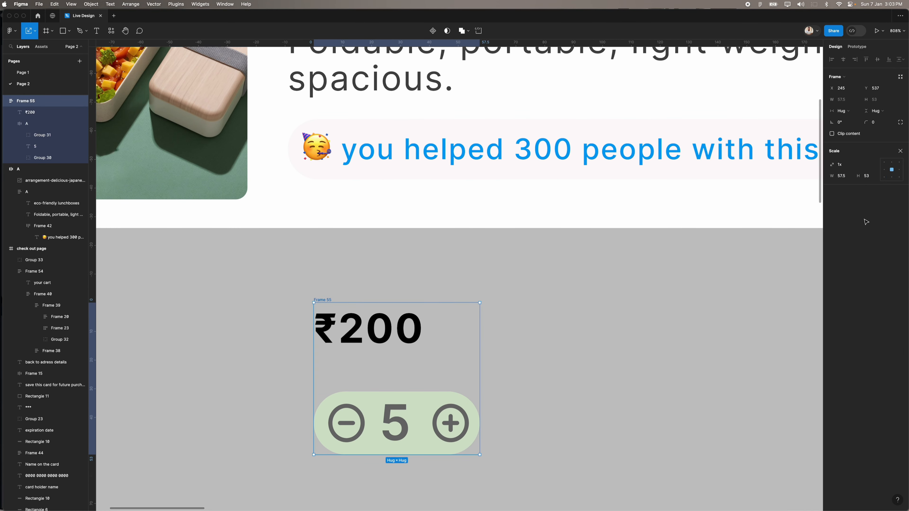
{"action": "left_click", "coordinate": [901, 151]}
{"action": "left_click", "coordinate": [873, 168]}
{"action": "left_click", "coordinate": [648, 375]}
Step: Cut the price and stepper frame and paste it into the lunchbox card as its last item
{"action": "scroll", "coordinate": [648, 374], "scroll_direction": "down", "scroll_amount": 5}
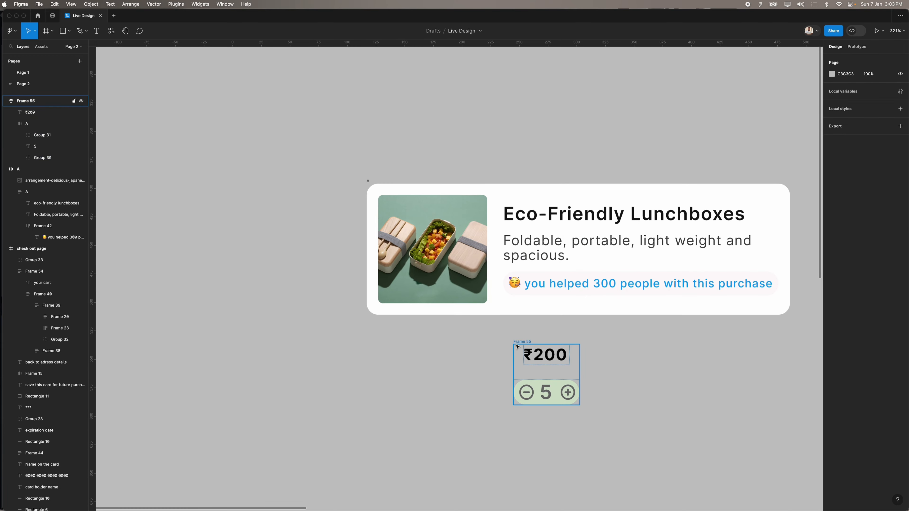
{"action": "left_click", "coordinate": [517, 347]}
{"action": "key", "text": "cmd+x"}
{"action": "left_click", "coordinate": [368, 182]}
{"action": "key", "text": "cmd+v"}
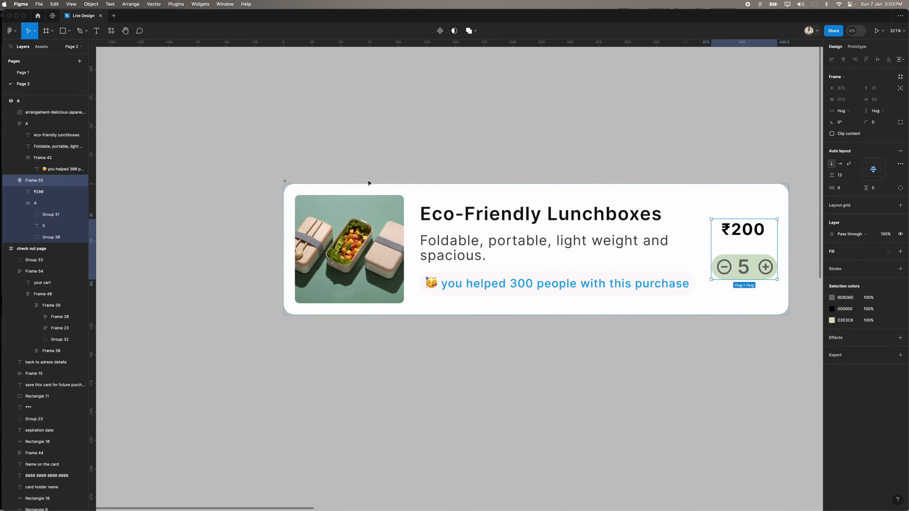
{"action": "scroll", "coordinate": [368, 181], "scroll_direction": "down", "scroll_amount": 5}
{"action": "left_click_drag", "start_coordinate": [284, 213], "coordinate": [335, 243]}
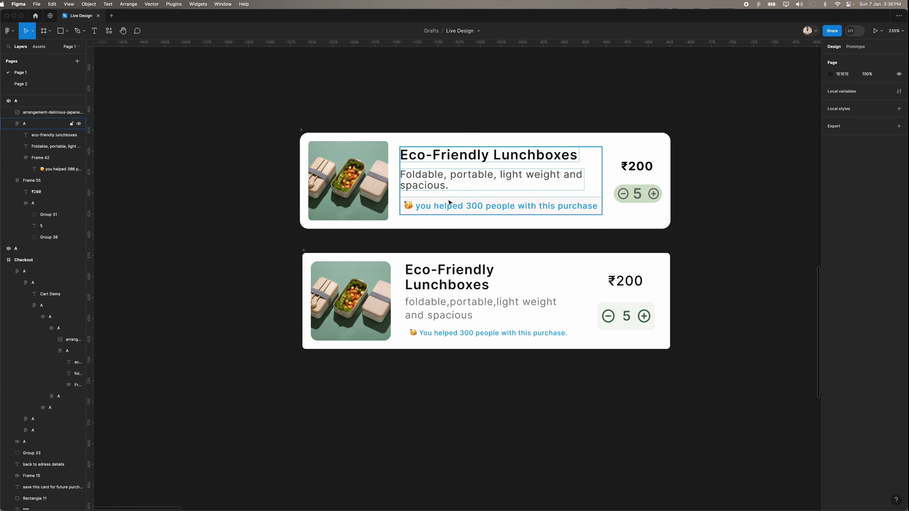
{"action": "left_click", "coordinate": [465, 211]}
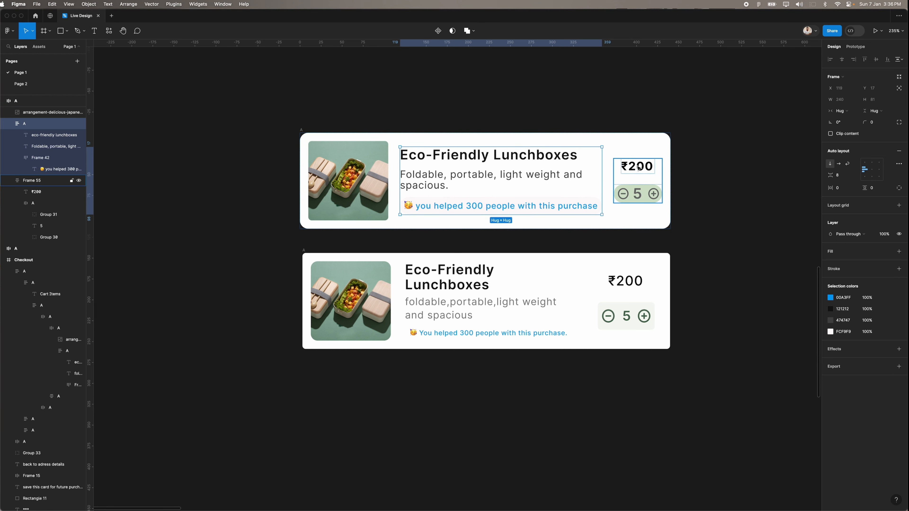
{"action": "left_click", "coordinate": [644, 196]}
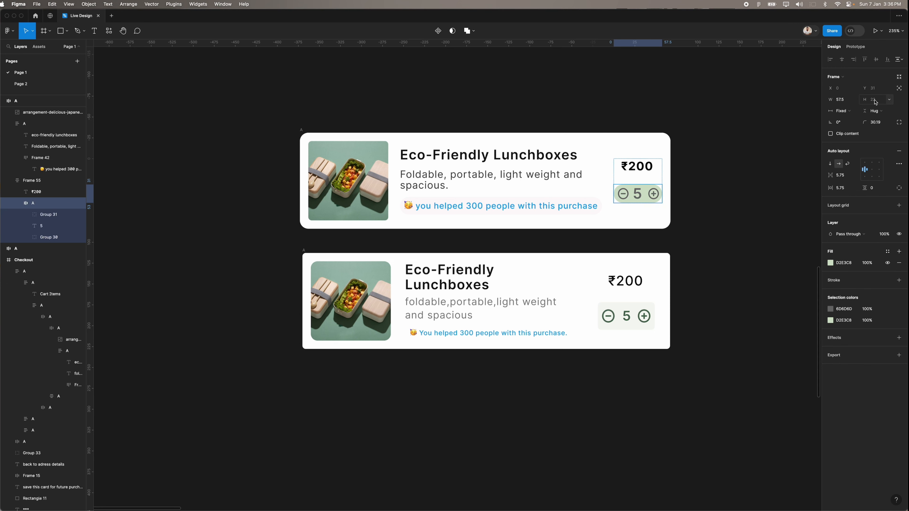
{"action": "left_click", "coordinate": [643, 325]}
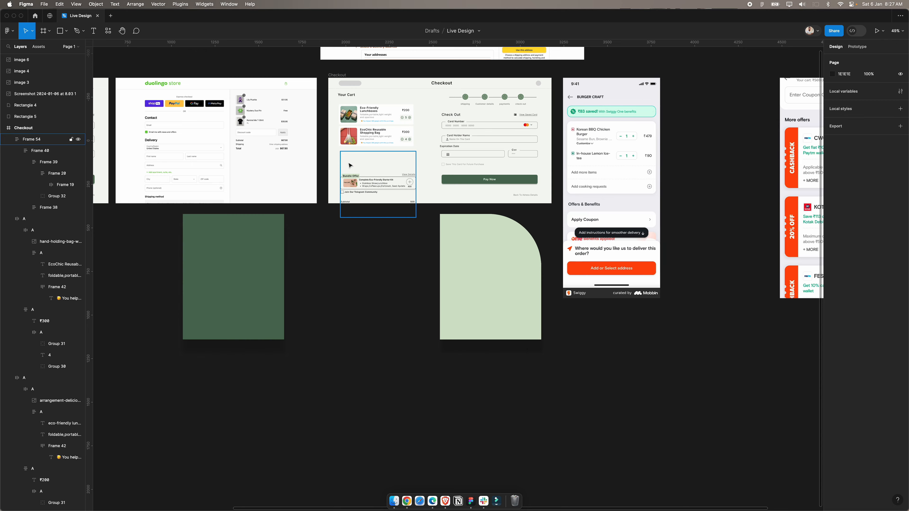
Step: Change the Your Cart heading on the Checkout frame to "Cart Items"
{"action": "scroll", "coordinate": [359, 152], "scroll_direction": "up", "scroll_amount": 3}
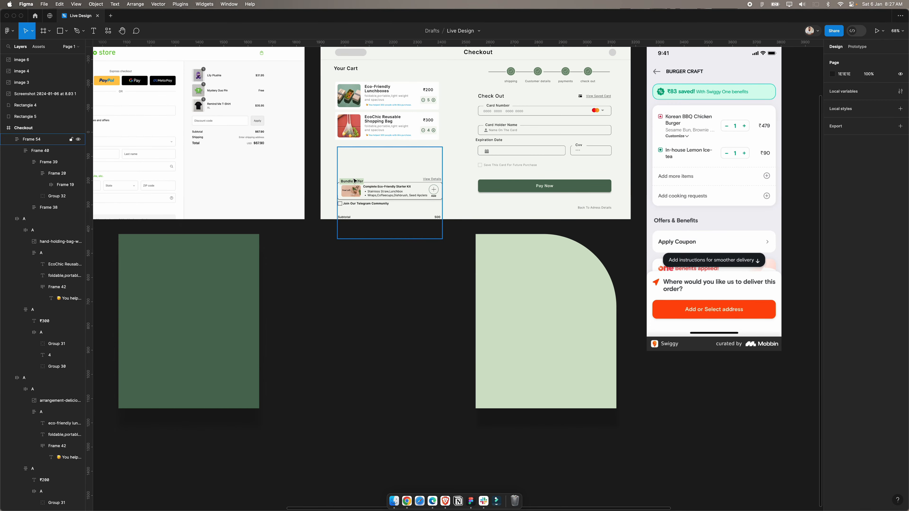
{"action": "left_click", "coordinate": [344, 68]}
{"action": "scroll", "coordinate": [343, 70], "scroll_direction": "up", "scroll_amount": 3}
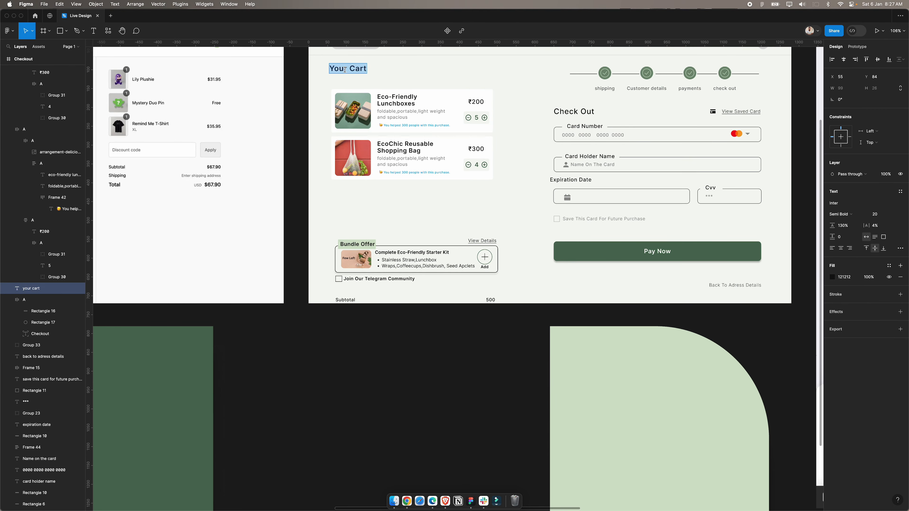
{"action": "type", "text": "Items"}
{"action": "scroll", "coordinate": [351, 71], "scroll_direction": "up", "scroll_amount": 3}
{"action": "left_click", "coordinate": [350, 69]}
{"action": "key", "text": "BackSpace"}
{"action": "key", "text": "BackSpace"}
{"action": "key", "text": "BackSpace"}
{"action": "key", "text": "BackSpace"}
{"action": "key", "text": "BackSpace"}
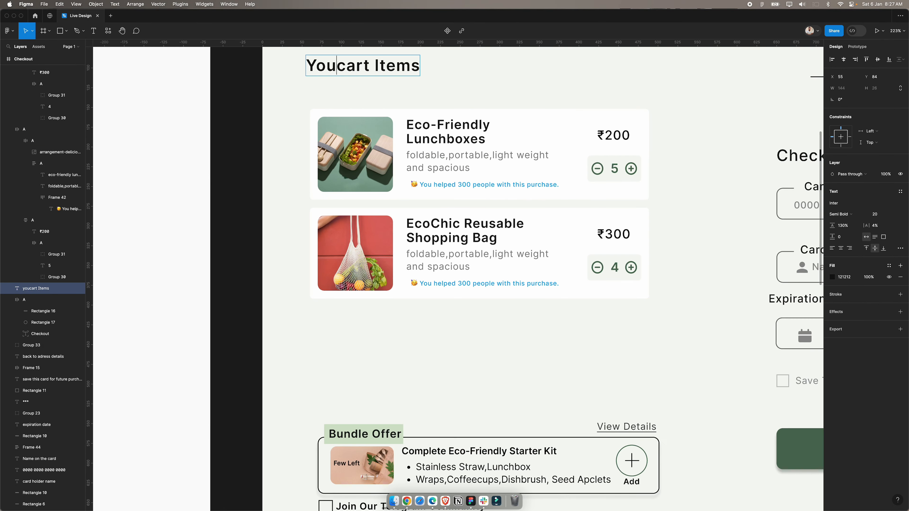
{"action": "key", "text": "Escape"}
Step: Move the Cart Items heading down just above the product cards and wrap it with both cards in an auto layout
{"action": "scroll", "coordinate": [412, 82], "scroll_direction": "up", "scroll_amount": 3}
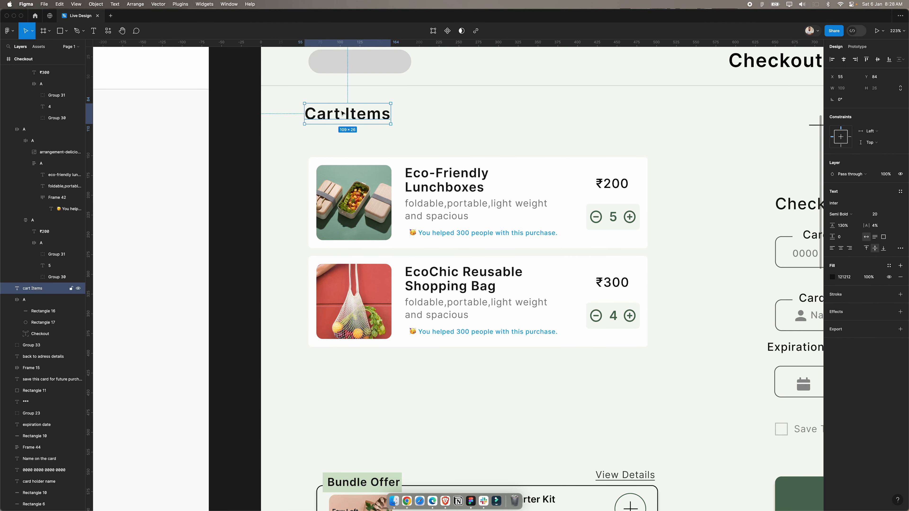
{"action": "left_click_drag", "start_coordinate": [342, 112], "coordinate": [343, 139]}
{"action": "left_click", "coordinate": [359, 208]}
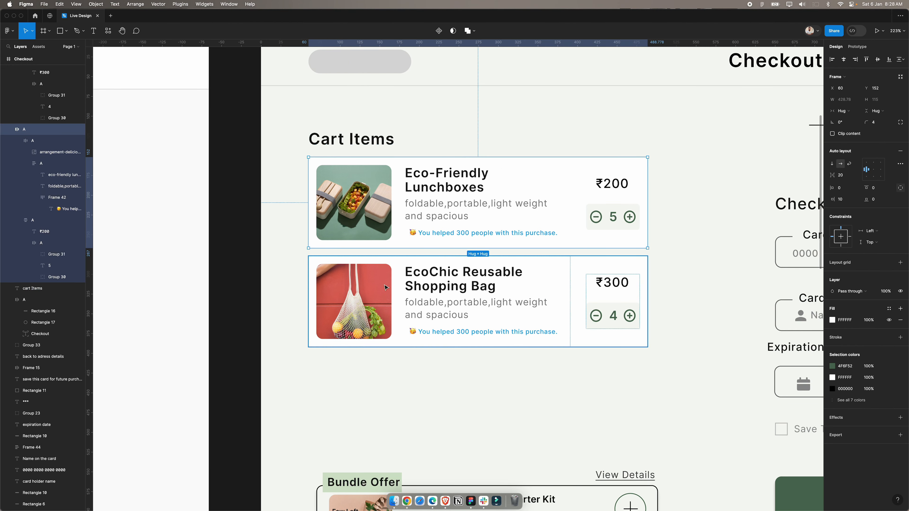
{"action": "left_click", "coordinate": [365, 283], "text": "shift"}
{"action": "left_click", "coordinate": [374, 139], "text": "shift"}
{"action": "key", "text": "shift+a"}
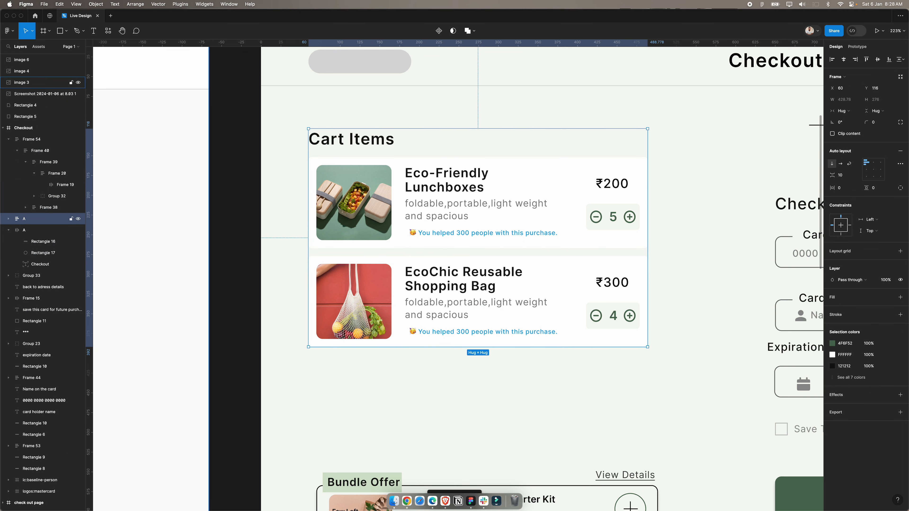
Step: Wrap the two product cards in their own nested auto layout frame and rename it "A"
{"action": "left_click_drag", "start_coordinate": [252, 218], "coordinate": [313, 286]}
{"action": "key", "text": "shift+a"}
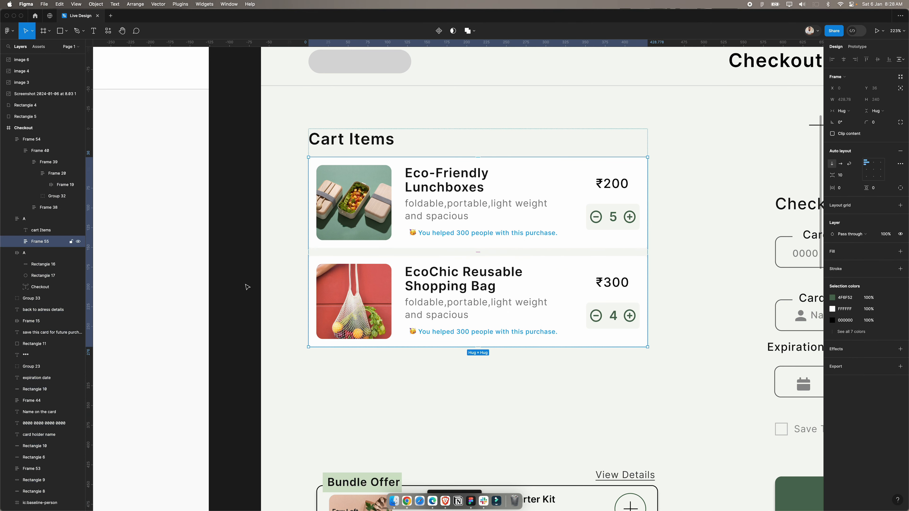
{"action": "double_click", "coordinate": [40, 242]}
{"action": "type", "text": "A"}
Step: Correct the heading's capitalization to "Cart Items" and set the outer frame's item spacing to 18
{"action": "left_click", "coordinate": [352, 140]}
{"action": "left_click", "coordinate": [901, 214]}
{"action": "left_click", "coordinate": [519, 143]}
{"action": "left_click", "coordinate": [847, 176]}
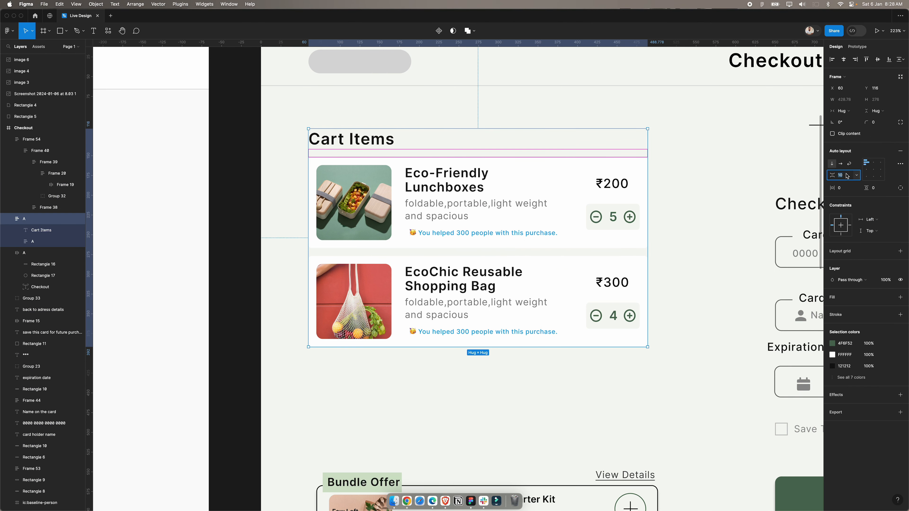
{"action": "type", "text": "14"}
{"action": "key", "text": "Return"}
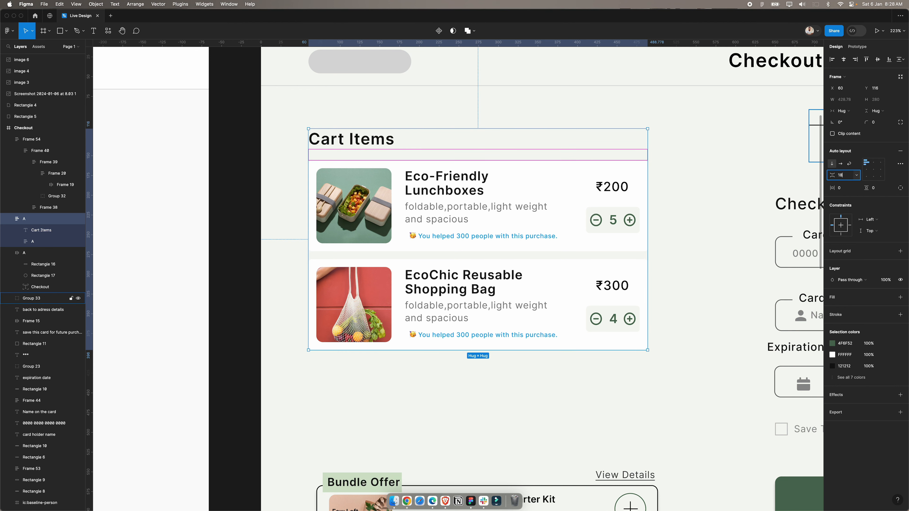
{"action": "key", "text": "Return"}
Step: Duplicate the Cart Items section over the payment form and change the copy's heading to "Offers & Benefits"
{"action": "scroll", "coordinate": [666, 288], "scroll_direction": "down", "scroll_amount": 5}
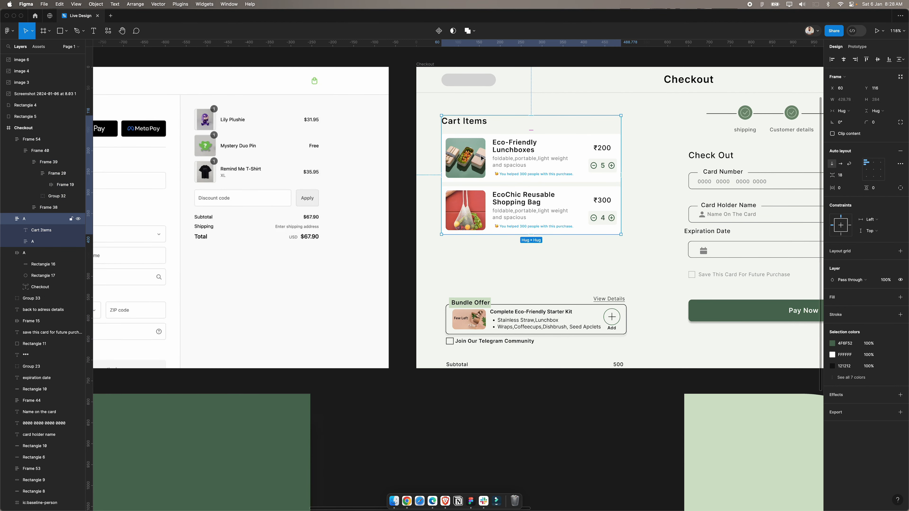
{"action": "left_click_drag", "start_coordinate": [474, 143], "coordinate": [667, 192]}
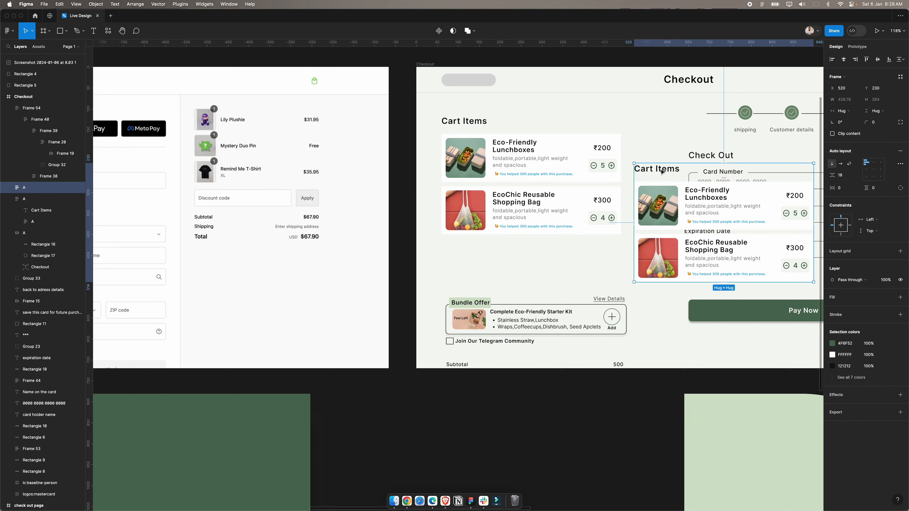
{"action": "double_click", "coordinate": [659, 168]}
{"action": "type", "text": "Offers & Benifts"}
{"action": "scroll", "coordinate": [660, 169], "scroll_direction": "down", "scroll_amount": 3}
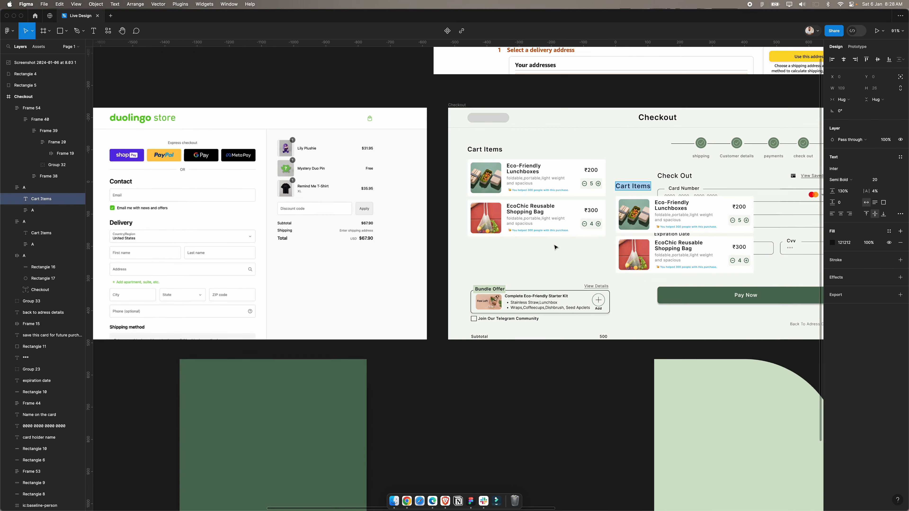
{"action": "right_click", "coordinate": [653, 187]}
{"action": "left_click", "coordinate": [665, 192]}
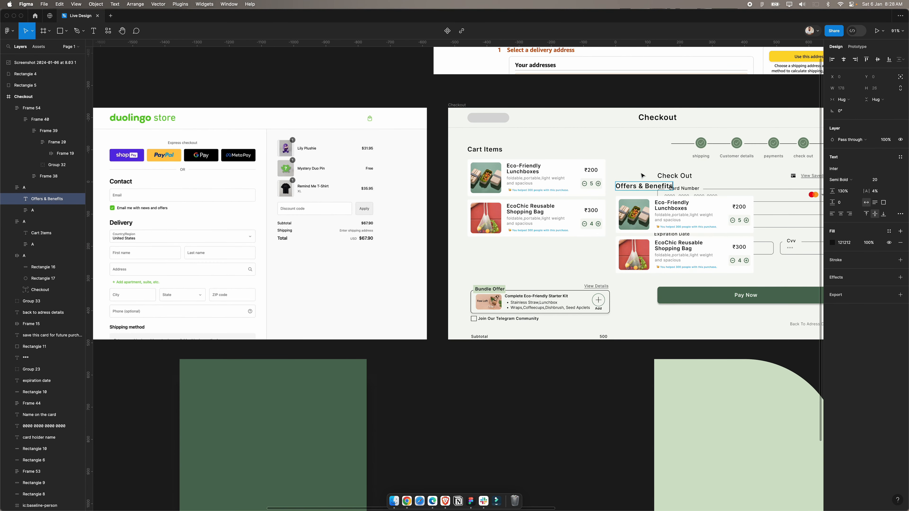
{"action": "key", "text": "Escape"}
Step: Move the old bundle offer and totals frame out below the Checkout frame and place the Offers & Benefits section directly under the cart items
{"action": "left_click", "coordinate": [529, 309]}
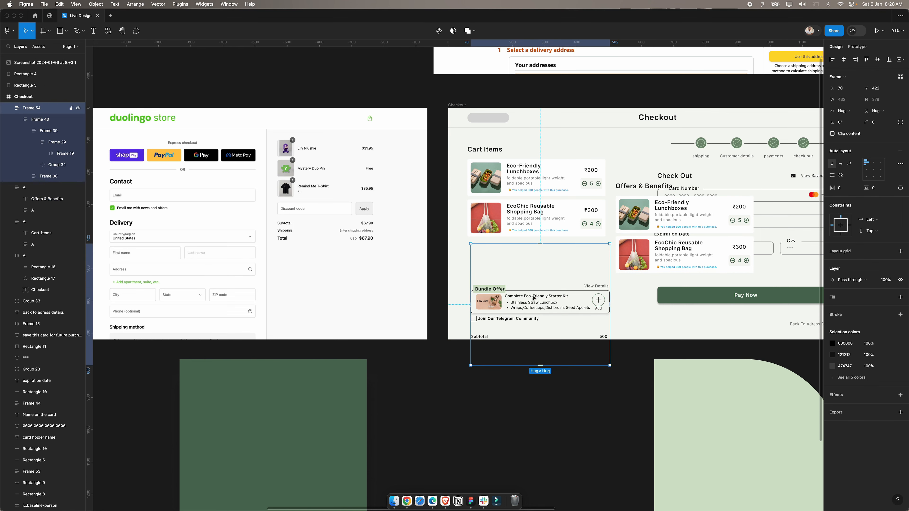
{"action": "left_click_drag", "start_coordinate": [535, 298], "coordinate": [470, 432]}
{"action": "left_click", "coordinate": [641, 219]}
{"action": "left_click_drag", "start_coordinate": [642, 219], "coordinate": [493, 281]}
Step: Make the Offers & Benefits heading smaller and delete one of the section's two product cards, keeping the Eco-Friendly Lunchboxes card
{"action": "scroll", "coordinate": [483, 246], "scroll_direction": "up", "scroll_amount": 5}
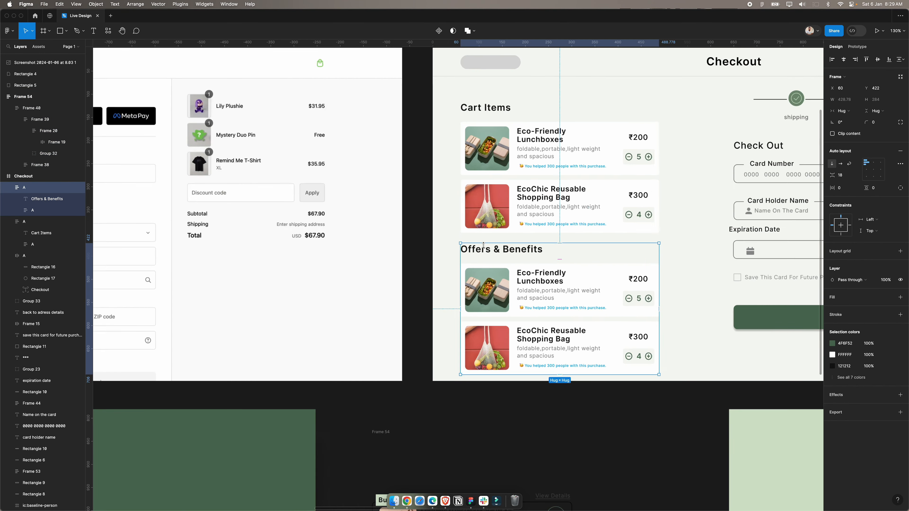
{"action": "left_click", "coordinate": [504, 249]}
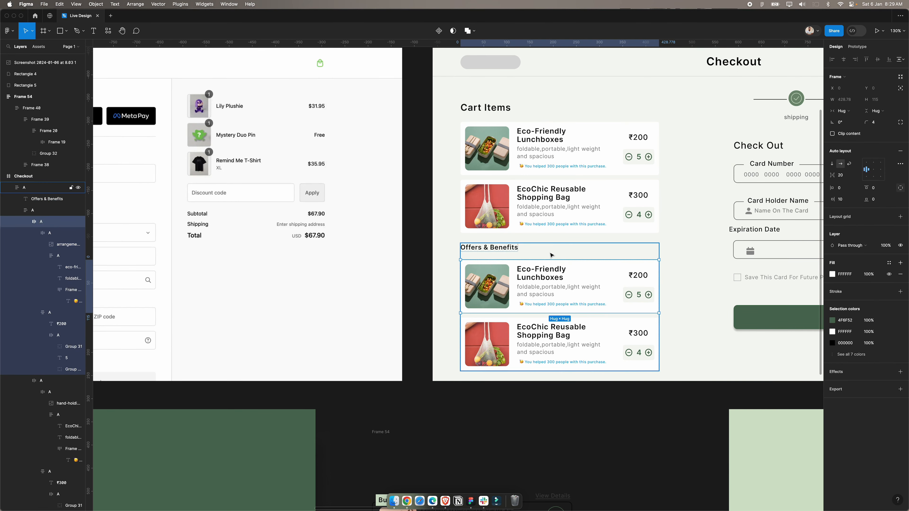
{"action": "left_click", "coordinate": [551, 256]}
{"action": "key", "text": "super+v"}
{"action": "left_click", "coordinate": [547, 291]}
{"action": "key", "text": "Delete"}
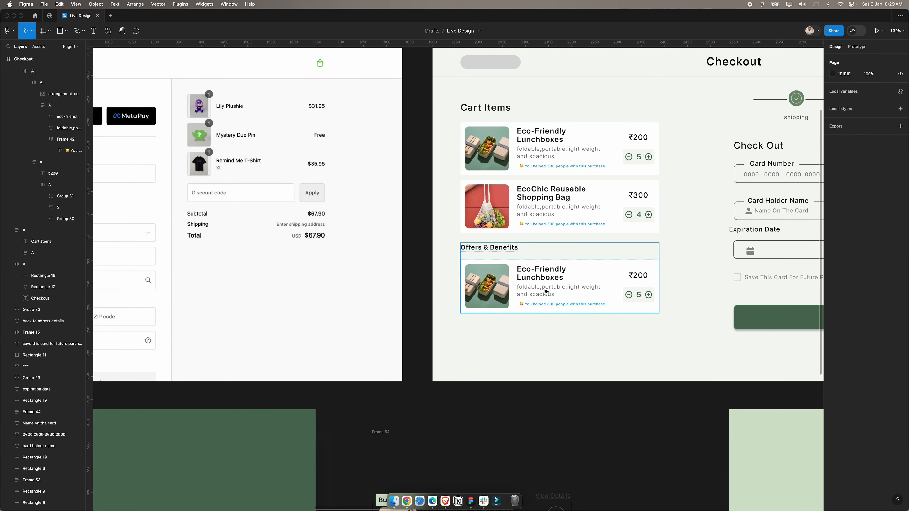
Step: Move the Bundle Offer group from the set-aside frame back into Checkout, just below the offers card
{"action": "scroll", "coordinate": [554, 265], "scroll_direction": "down", "scroll_amount": 5}
{"action": "left_click", "coordinate": [445, 377]}
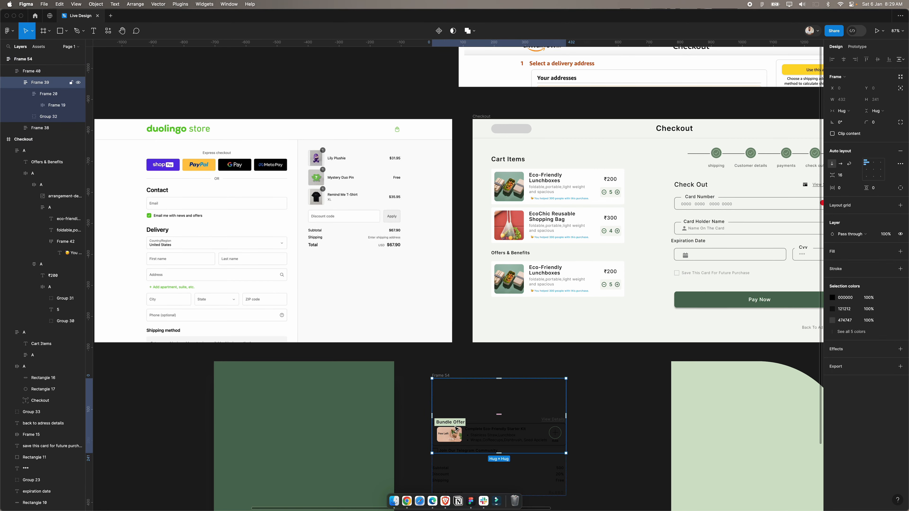
{"action": "left_click_drag", "start_coordinate": [457, 429], "coordinate": [516, 314]}
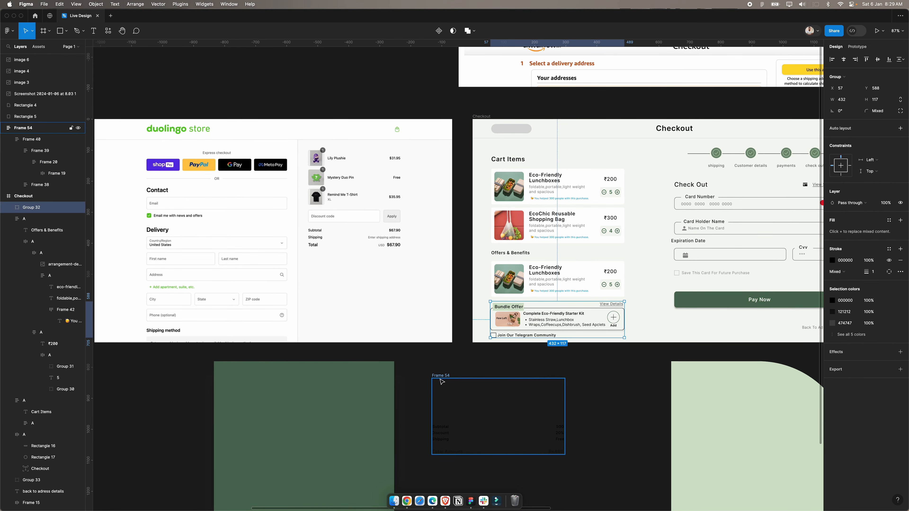
{"action": "scroll", "coordinate": [543, 329], "scroll_direction": "up", "scroll_amount": 5}
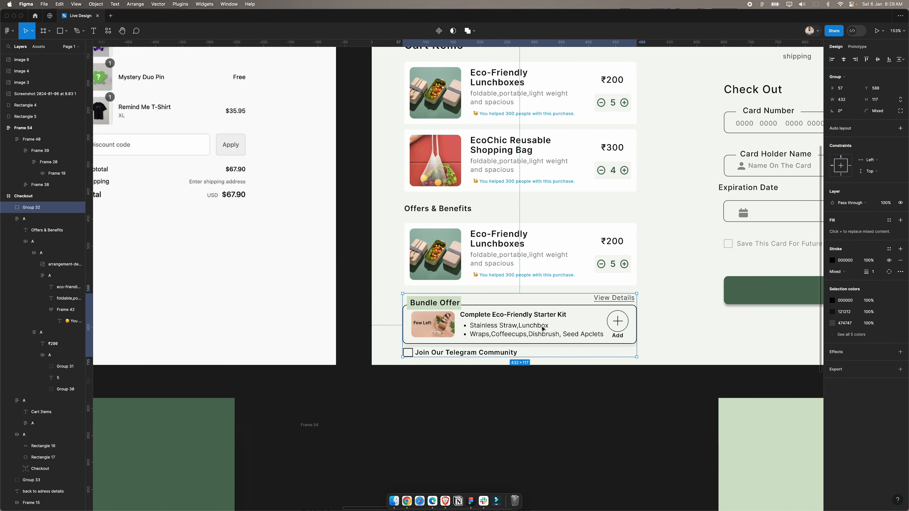
{"action": "scroll", "coordinate": [543, 329], "scroll_direction": "right", "scroll_amount": 1}
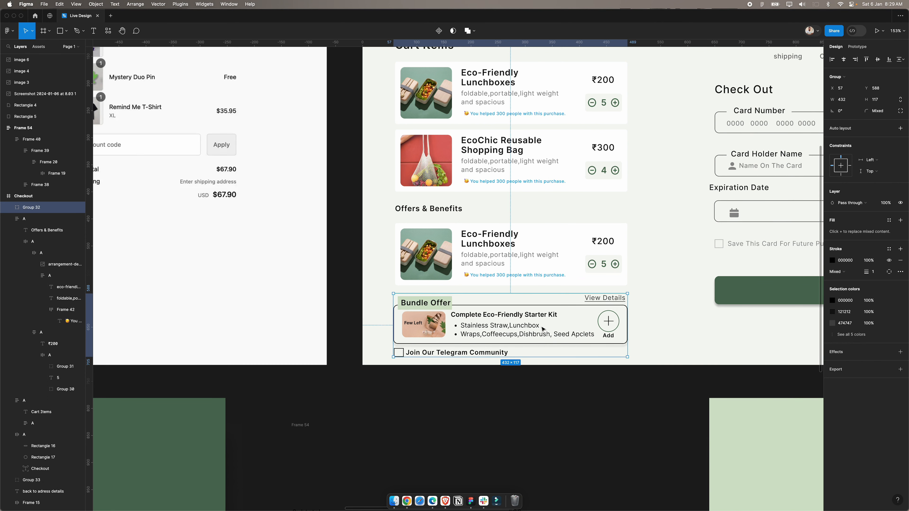
Step: Copy the bundle's "Few Left" image frame into the offers card beside the lunchbox photo and stretch the frame's height to 77
{"action": "double_click", "coordinate": [430, 332]}
{"action": "double_click", "coordinate": [430, 332]}
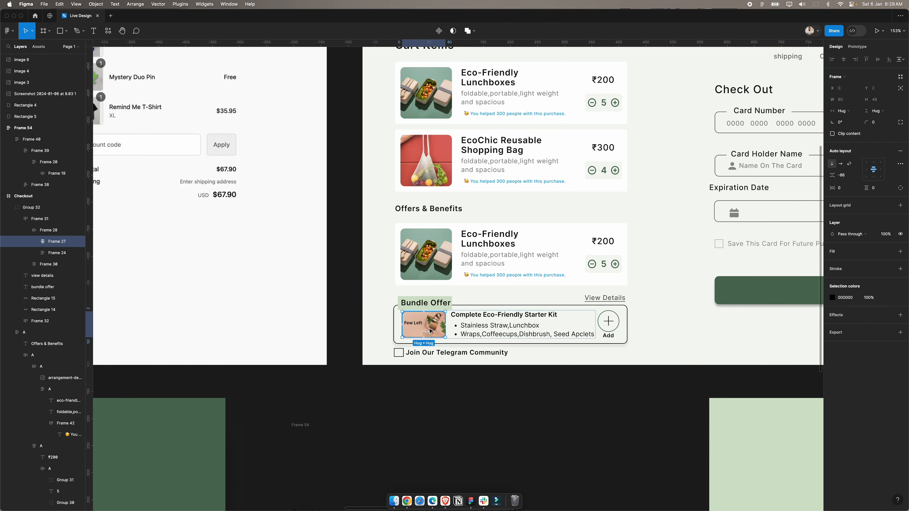
{"action": "double_click", "coordinate": [441, 258]}
{"action": "double_click", "coordinate": [441, 258]}
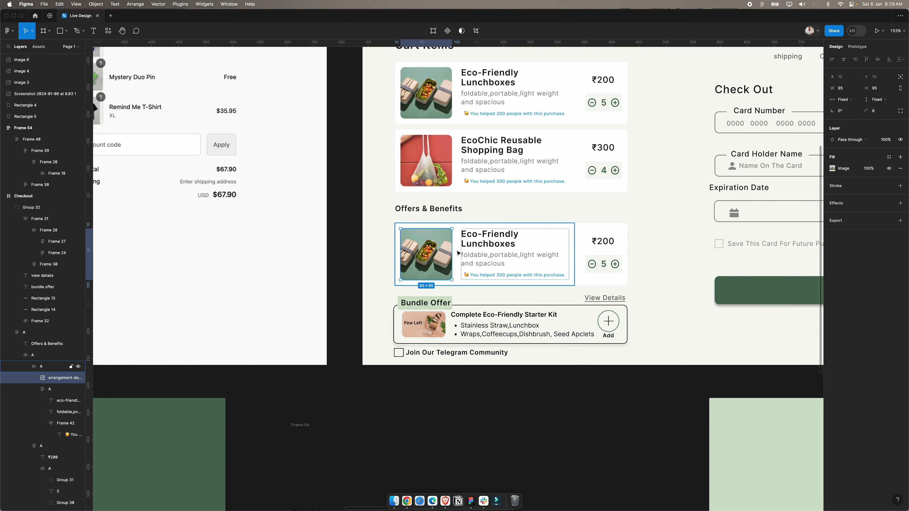
{"action": "key", "text": "cmd+v"}
{"action": "key", "text": "Left"}
{"action": "scroll", "coordinate": [457, 253], "scroll_direction": "up", "scroll_amount": 3}
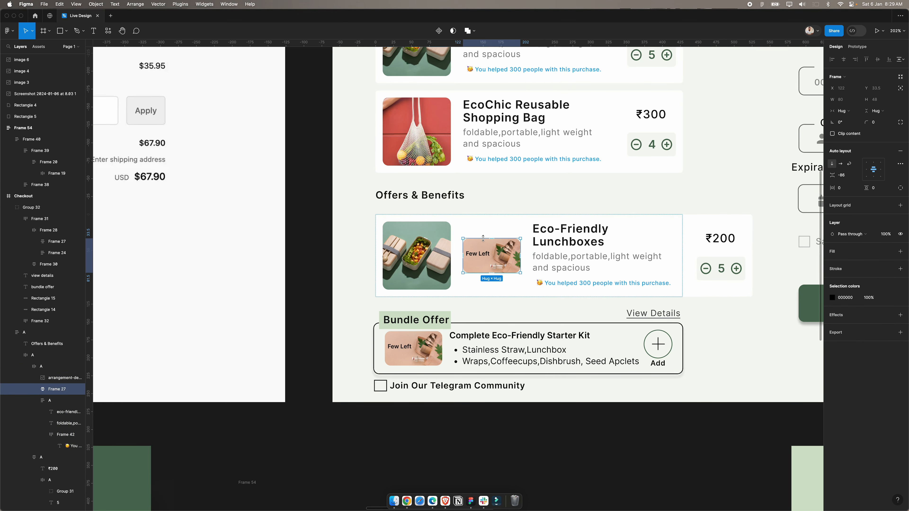
{"action": "left_click_drag", "start_coordinate": [488, 238], "coordinate": [488, 217]}
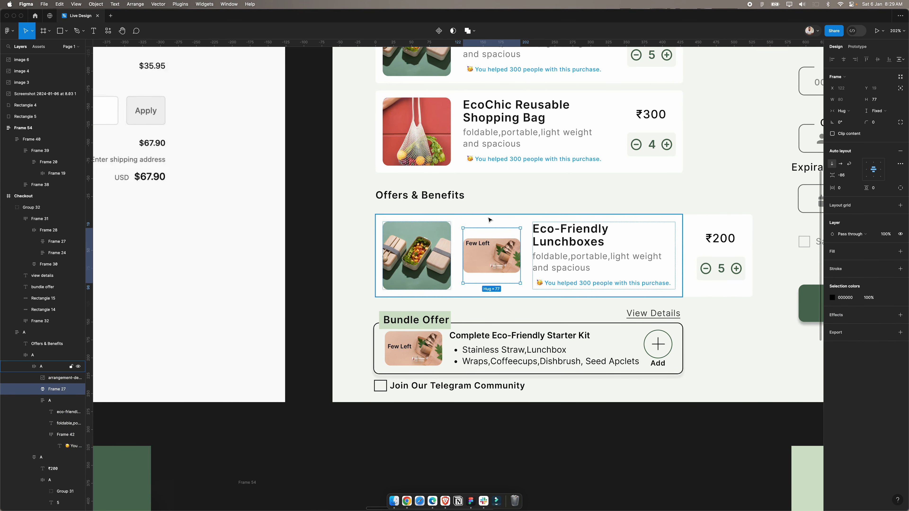
Step: Change the blue note in the offers card to "Just 200 Left, Hurry Up !!!"
{"action": "scroll", "coordinate": [490, 220], "scroll_direction": "down", "scroll_amount": 5}
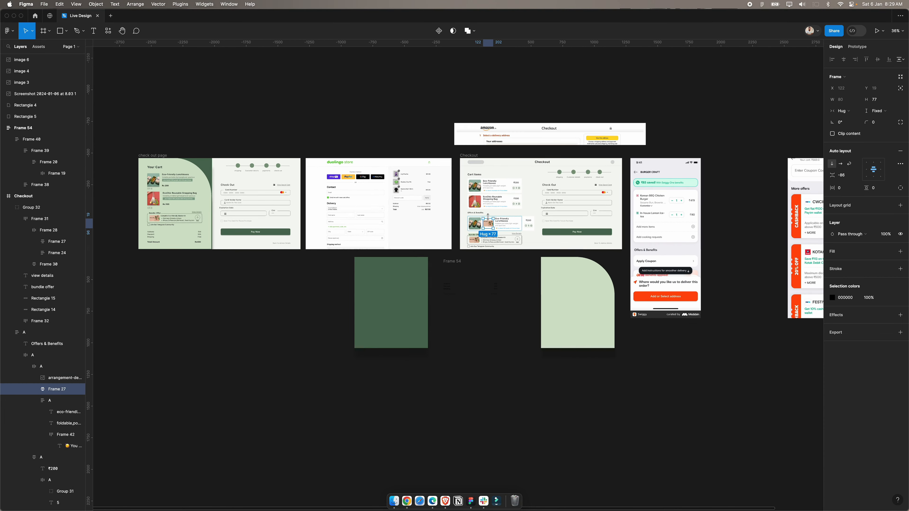
{"action": "scroll", "coordinate": [529, 234], "scroll_direction": "up", "scroll_amount": 5}
{"action": "double_click", "coordinate": [546, 273]}
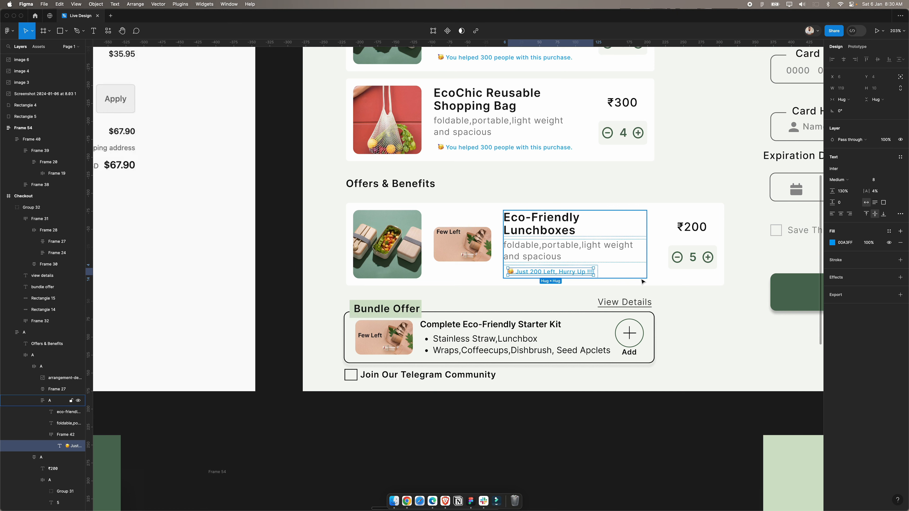
{"action": "left_click", "coordinate": [559, 283]}
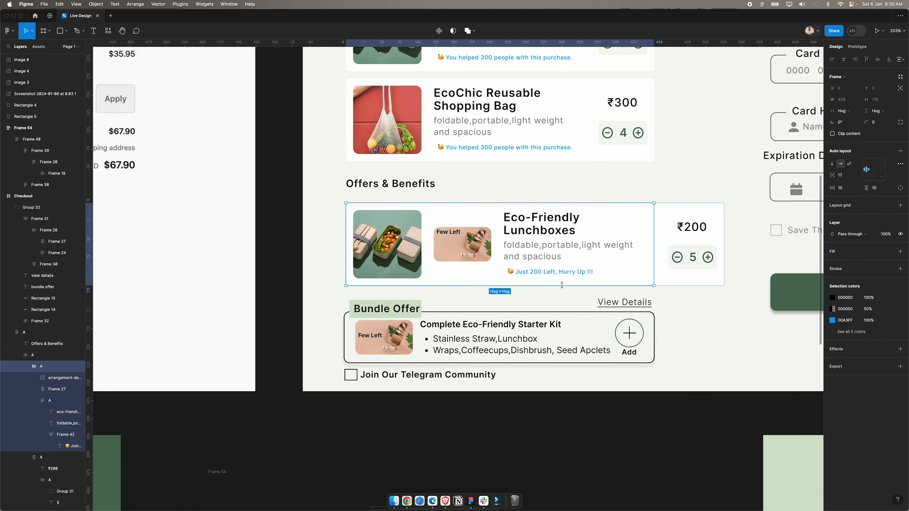
{"action": "left_click", "coordinate": [565, 275]}
{"action": "scroll", "coordinate": [569, 286], "scroll_direction": "up", "scroll_amount": 3}
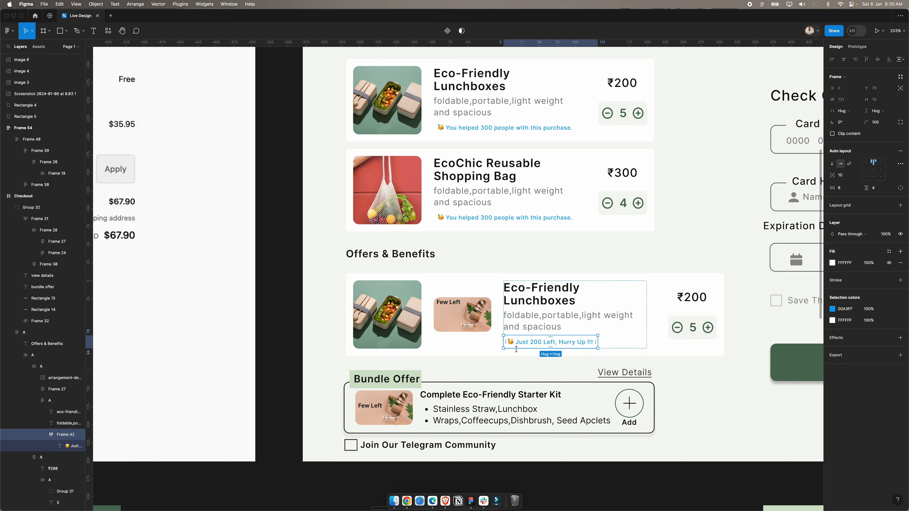
Step: Replace the offers card's lunchbox photo with an enlarged starter kit image, removing the "Few Left" label
{"action": "left_click", "coordinate": [477, 318]}
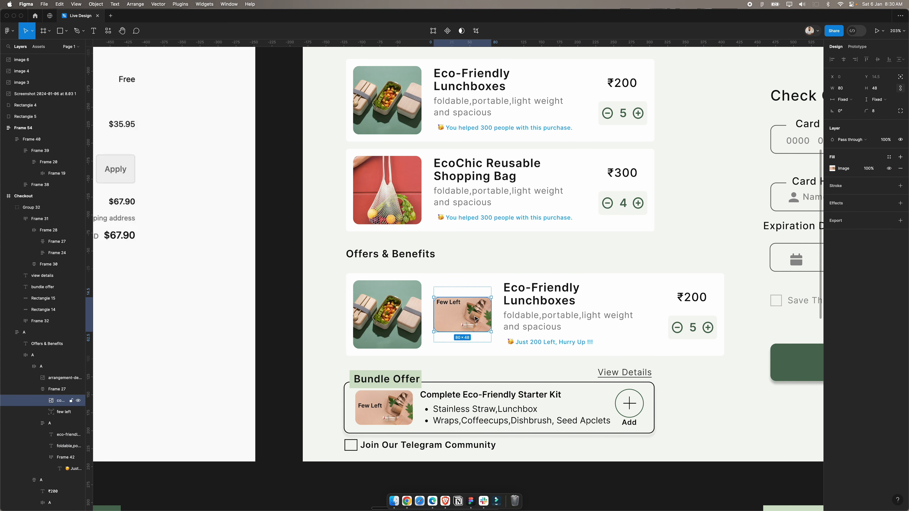
{"action": "left_click", "coordinate": [429, 311]}
{"action": "key", "text": "super+v"}
{"action": "left_click_drag", "start_coordinate": [695, 297], "coordinate": [695, 277]}
{"action": "left_click", "coordinate": [462, 315]}
{"action": "key", "text": "Delete"}
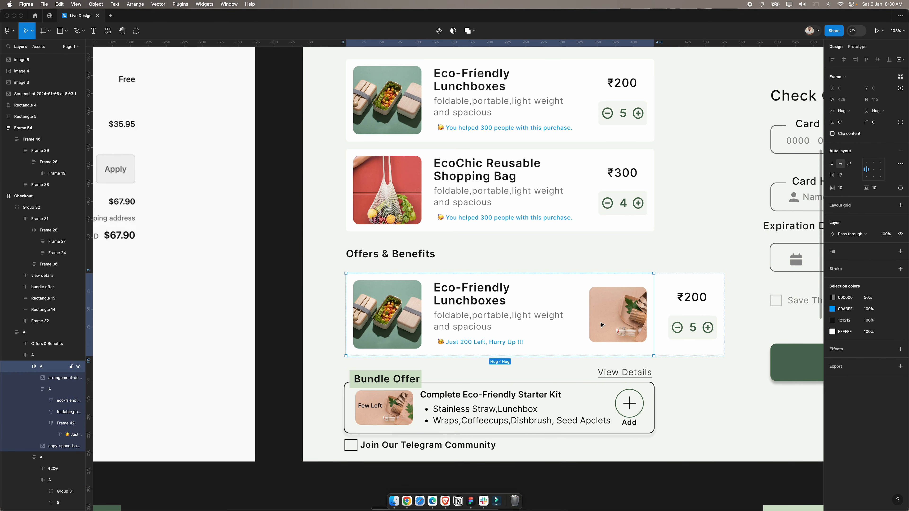
{"action": "left_click", "coordinate": [601, 325]}
{"action": "left_click_drag", "start_coordinate": [602, 325], "coordinate": [446, 324]}
Step: Retitle the offers card "Complete Eco-Friendly Starter Kit" and replace its description with the item list copied from the Bundle Offer
{"action": "scroll", "coordinate": [619, 351], "scroll_direction": "up", "scroll_amount": 3}
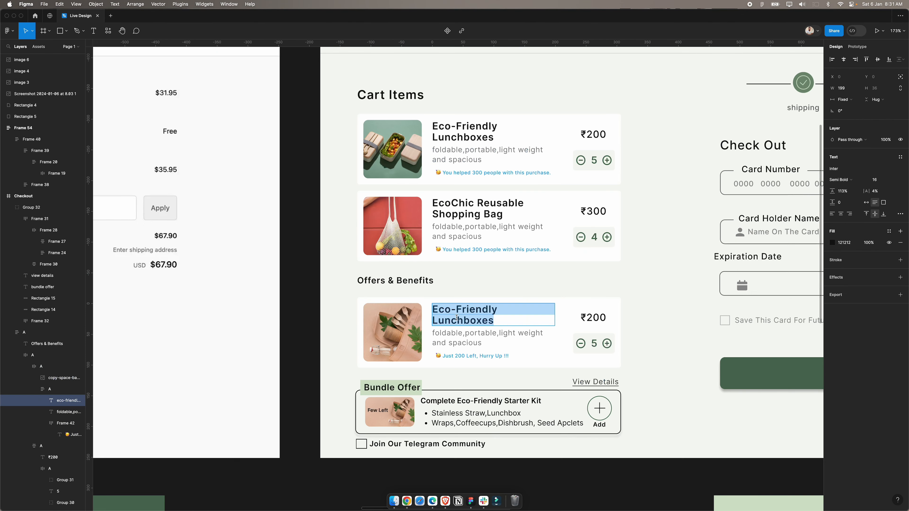
{"action": "type", "text": "Com"}
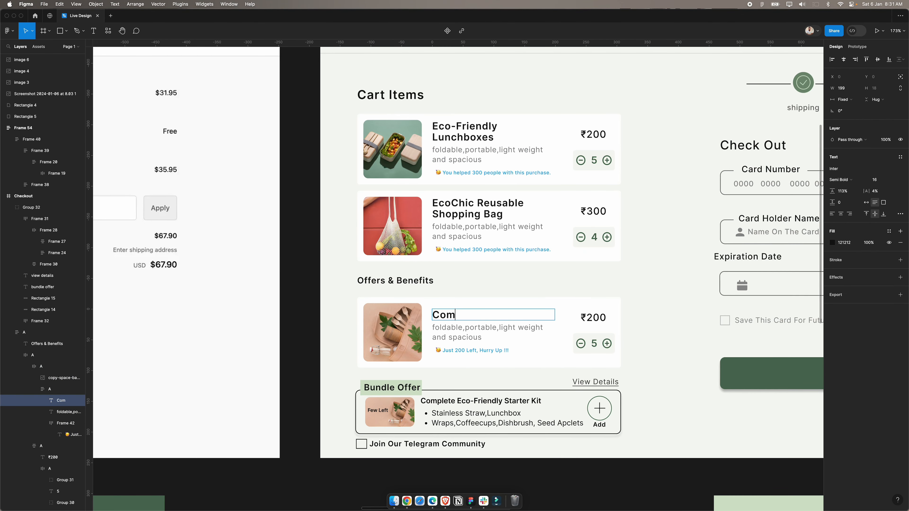
{"action": "type", "text": "plete  Eco-Friendly Starter Kit"}
{"action": "double_click", "coordinate": [468, 414]}
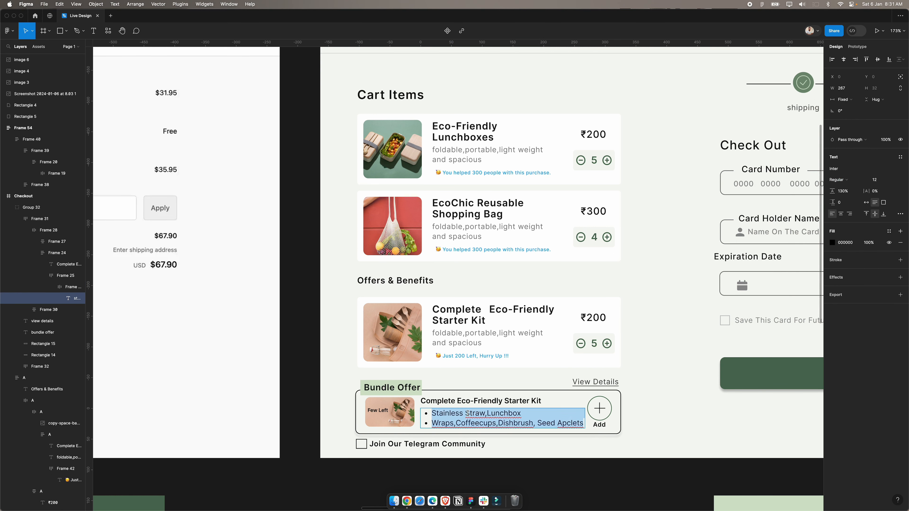
{"action": "key", "text": "super+c"}
{"action": "double_click", "coordinate": [461, 339]}
{"action": "right_click", "coordinate": [461, 340]}
{"action": "left_click", "coordinate": [487, 365]}
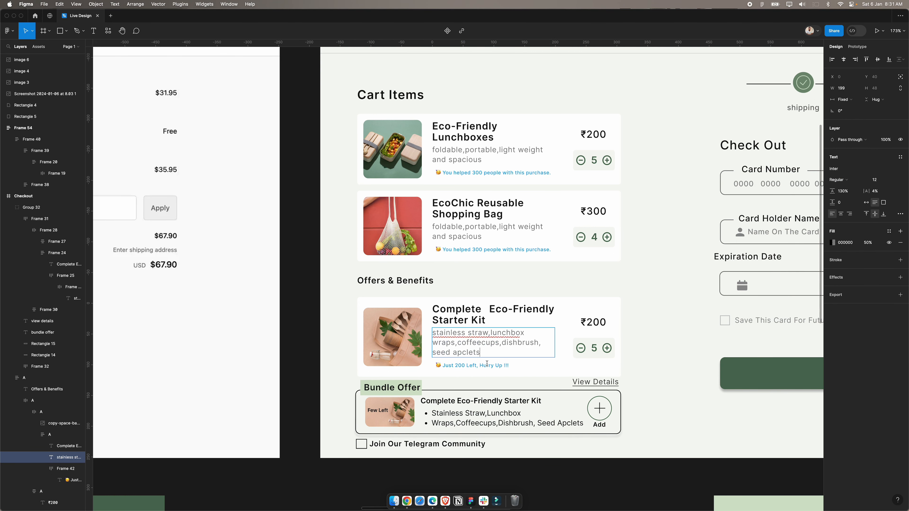
Step: Reset the description's letter case and correct its text to "Stainless straw, lunchbox wraps, coffee cups, dish brush, seed applets"
{"action": "key", "text": "super+a"}
{"action": "left_click", "coordinate": [901, 214]}
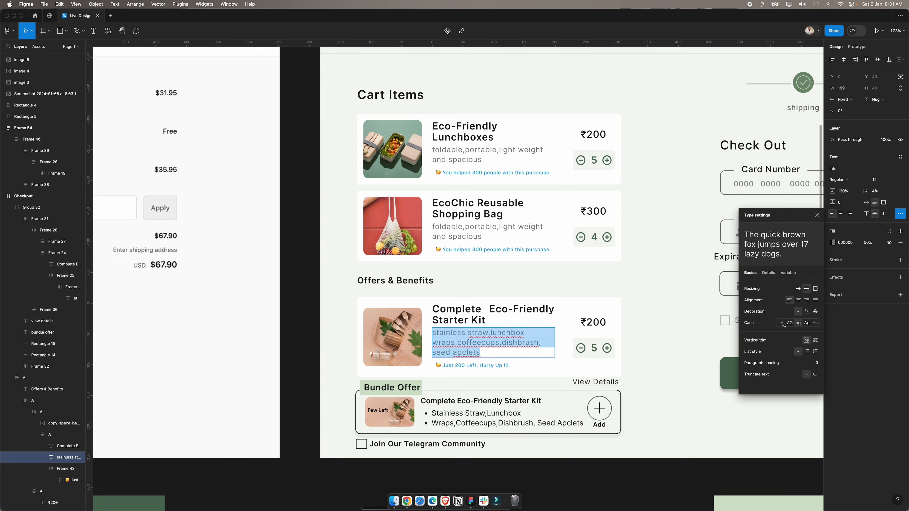
{"action": "left_click", "coordinate": [782, 324]}
{"action": "double_click", "coordinate": [437, 333]}
{"action": "key", "text": "BackSpace"}
{"action": "type", "text": "S"}
{"action": "left_click", "coordinate": [491, 333]}
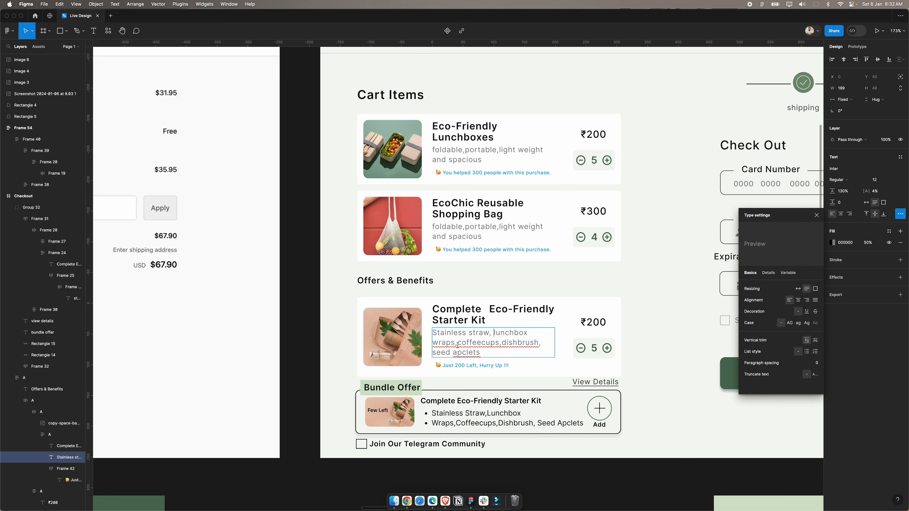
{"action": "left_click", "coordinate": [457, 344]}
{"action": "left_click", "coordinate": [505, 343]}
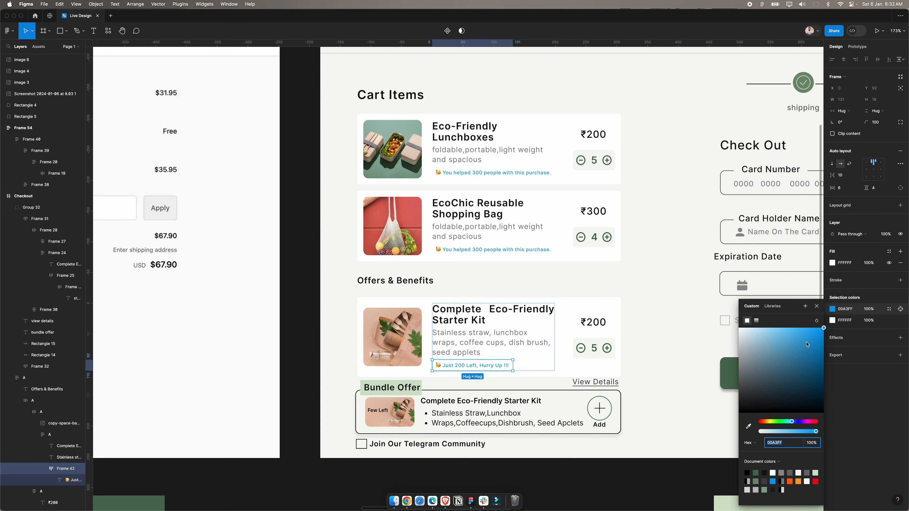
Step: Change the "Just 200 Left, Hurry Up !!!" note's text color to the red document color EB001B
{"action": "left_click", "coordinate": [817, 482]}
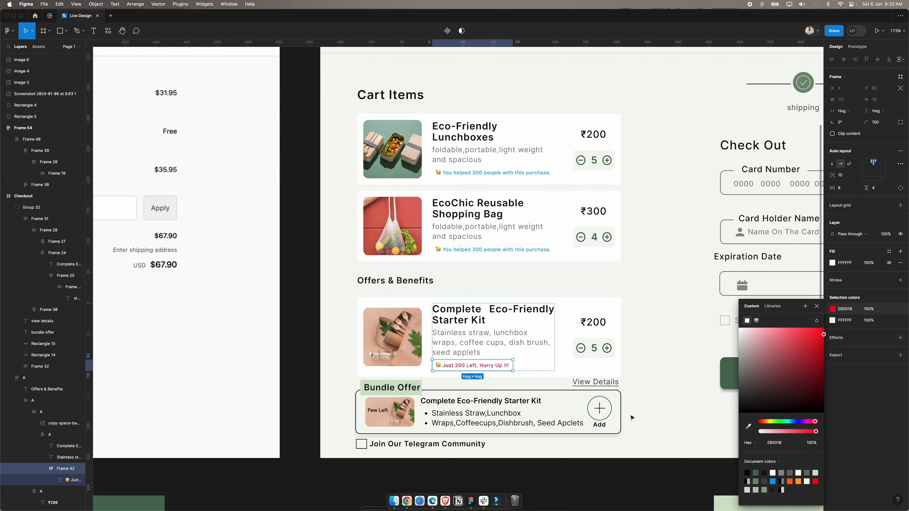
{"action": "scroll", "coordinate": [445, 359], "scroll_direction": "up", "scroll_amount": 5}
{"action": "left_click", "coordinate": [518, 406]}
{"action": "scroll", "coordinate": [518, 408], "scroll_direction": "down", "scroll_amount": 5}
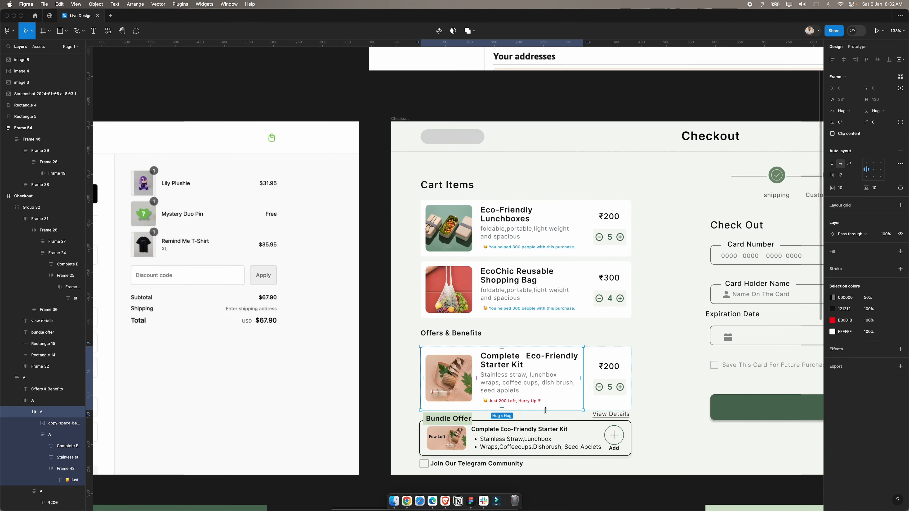
Step: Set the red stock note's font weight to Semi Bold
{"action": "scroll", "coordinate": [502, 405], "scroll_direction": "up", "scroll_amount": 3}
{"action": "double_click", "coordinate": [521, 400]}
{"action": "double_click", "coordinate": [522, 400]}
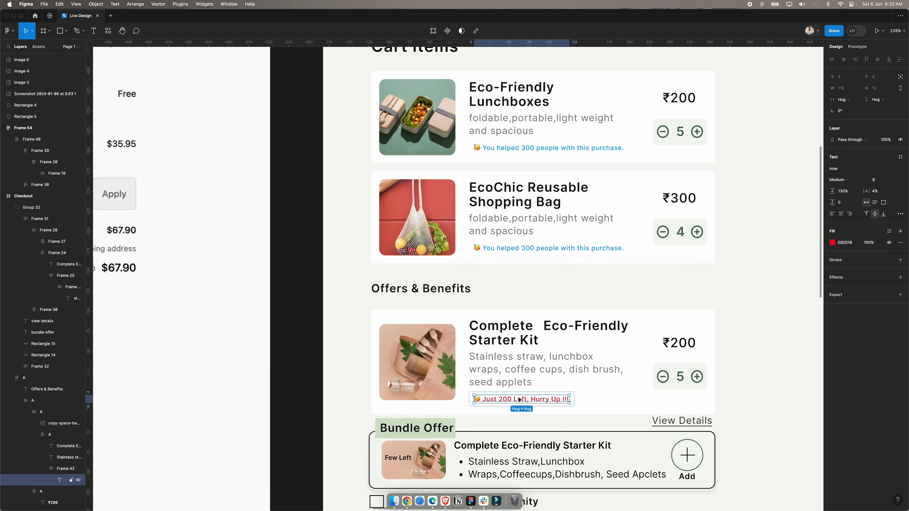
{"action": "key", "text": "Return"}
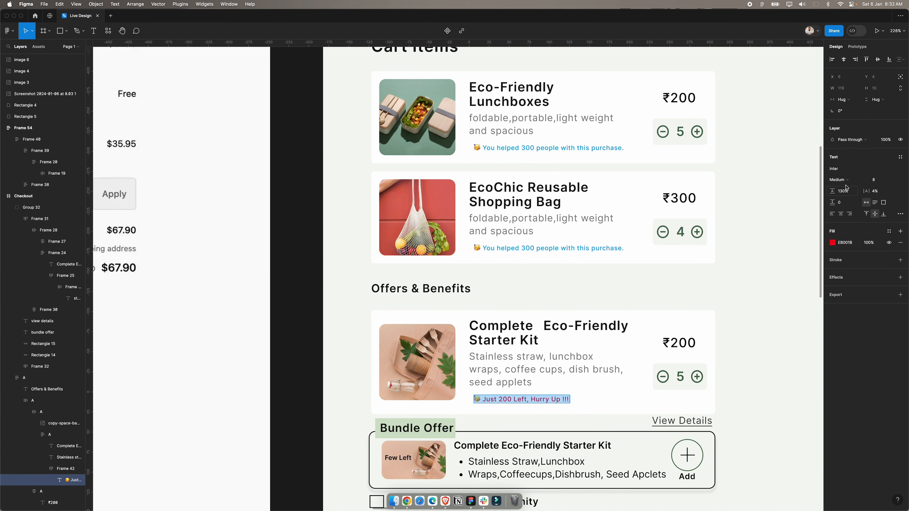
{"action": "left_click", "coordinate": [840, 180]}
{"action": "left_click", "coordinate": [841, 188]}
{"action": "left_click", "coordinate": [555, 403]}
Step: Replace the emoji at the start of the red stock note with a fire emoji
{"action": "double_click", "coordinate": [484, 401]}
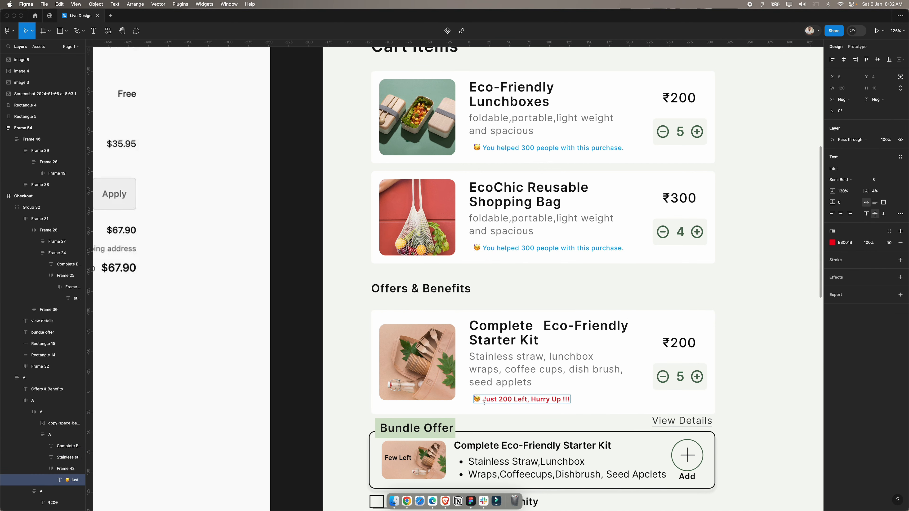
{"action": "key", "text": "ctrl+super+space"}
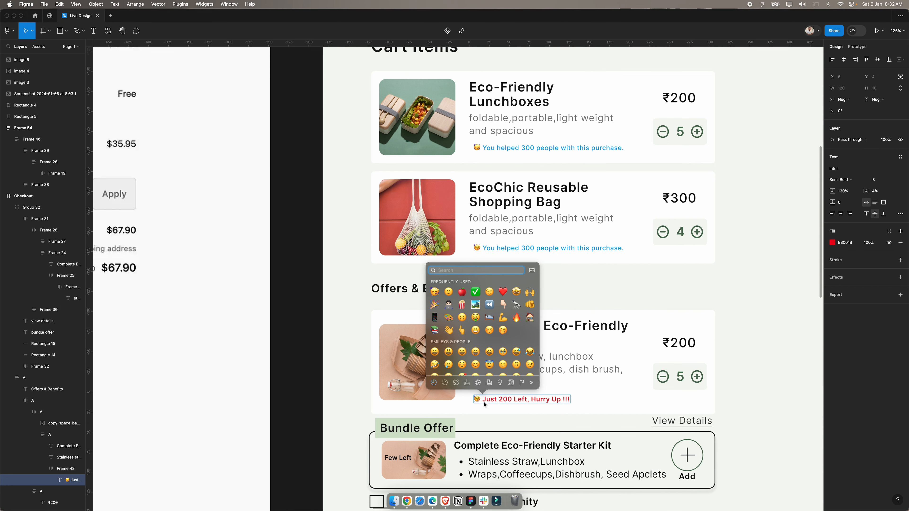
{"action": "left_click", "coordinate": [517, 317]}
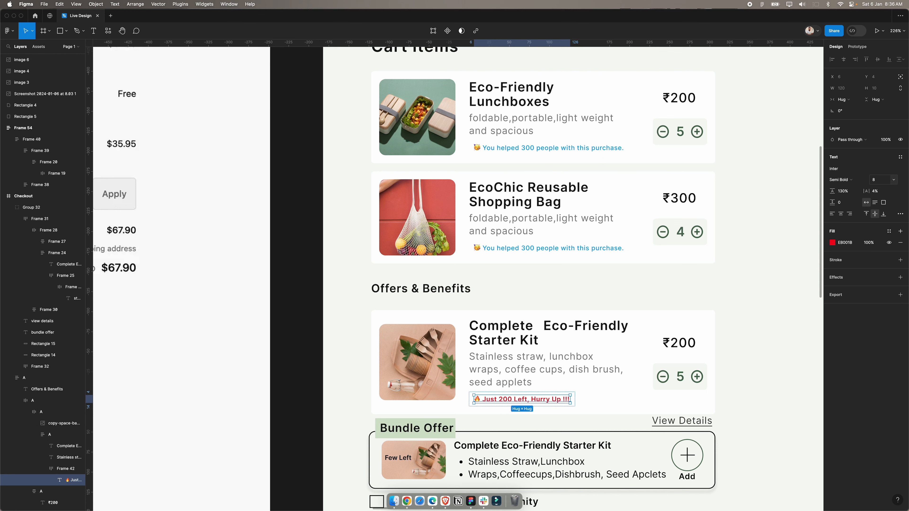
{"action": "left_click", "coordinate": [611, 261]}
Step: Set the font size of the "Complete Eco-Friendly Starter Kit" title to 14 and left-align its text
{"action": "scroll", "coordinate": [611, 260], "scroll_direction": "down", "scroll_amount": 5}
{"action": "left_click", "coordinate": [549, 329]}
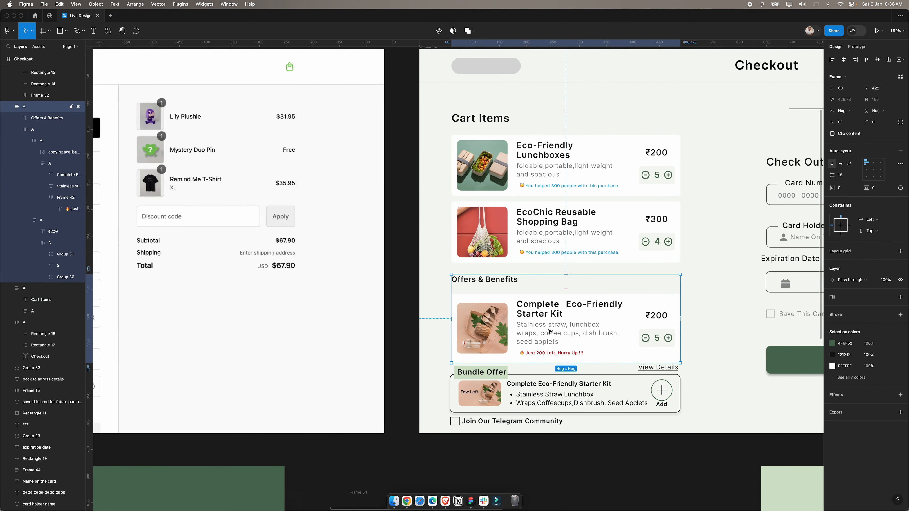
{"action": "double_click", "coordinate": [550, 331]}
{"action": "double_click", "coordinate": [550, 331]}
{"action": "double_click", "coordinate": [545, 313]}
{"action": "double_click", "coordinate": [545, 313]}
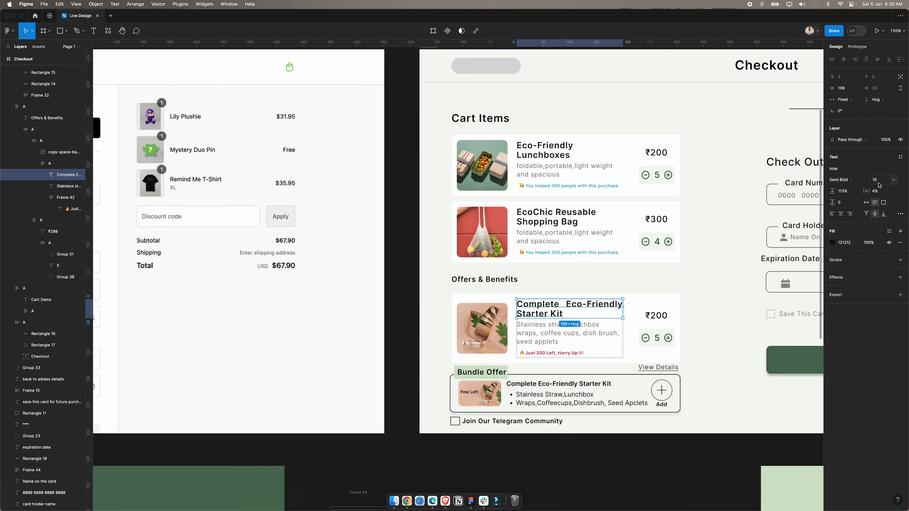
{"action": "left_click", "coordinate": [879, 184]}
{"action": "type", "text": "14"}
{"action": "key", "text": "Return"}
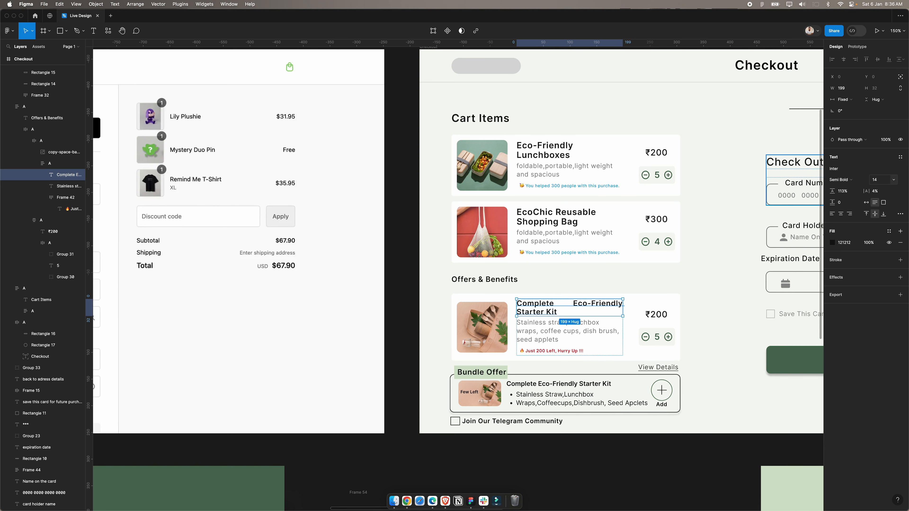
{"action": "left_click", "coordinate": [834, 213]}
Step: Set the offer card description's font size to 10 and replace the card's price and quantity stepper with a green Add button
{"action": "left_click", "coordinate": [557, 330]}
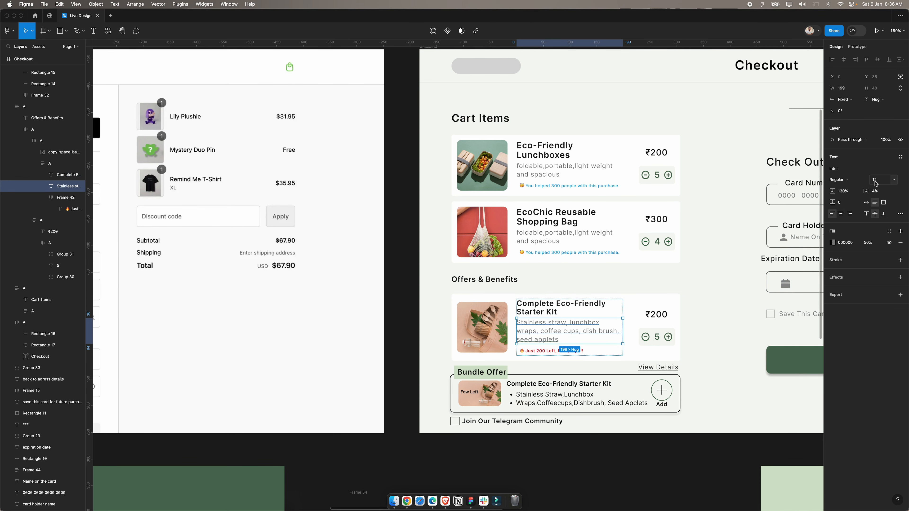
{"action": "left_click", "coordinate": [875, 182]}
{"action": "type", "text": "10"}
{"action": "key", "text": "Return"}
{"action": "left_click", "coordinate": [650, 317]}
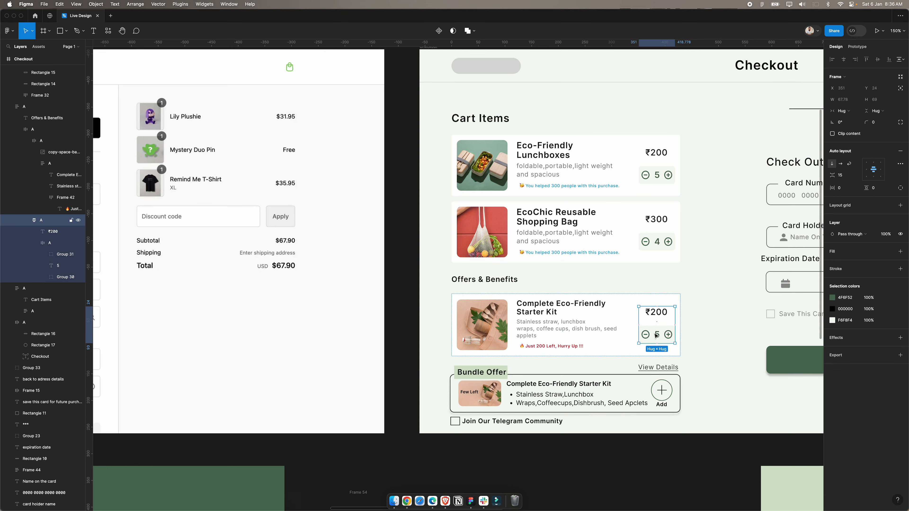
{"action": "double_click", "coordinate": [656, 335]}
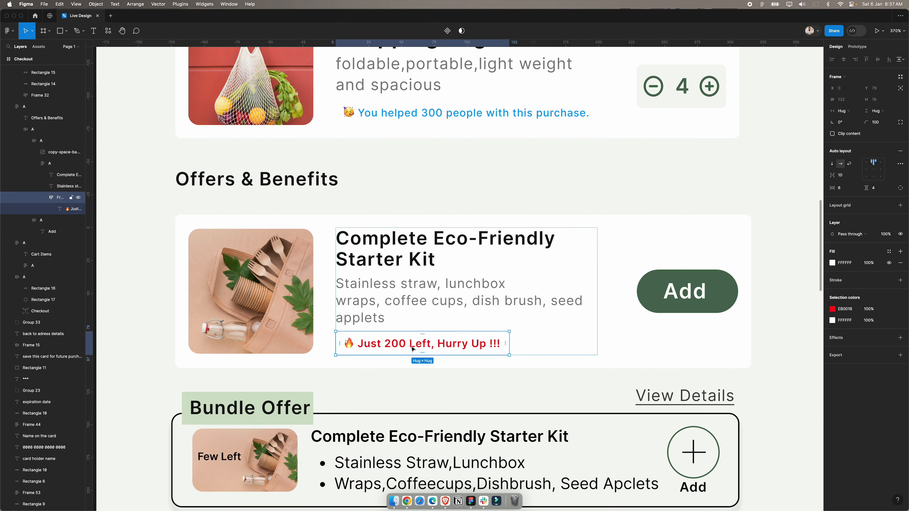
Step: Move the "Just 200 Left, Hurry Up !!!" note onto the offer card's upper-right corner and give it a light pink fill
{"action": "left_click_drag", "start_coordinate": [415, 347], "coordinate": [515, 283]}
{"action": "left_click", "coordinate": [833, 309]}
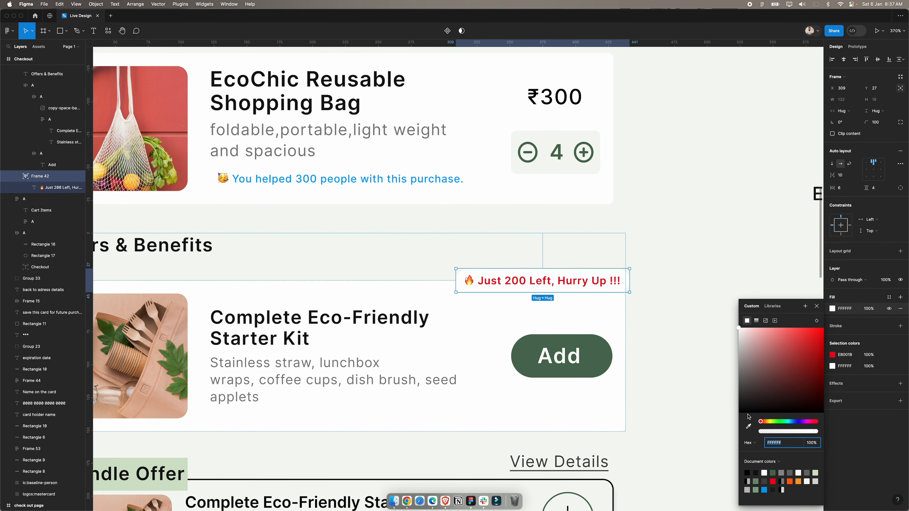
{"action": "left_click_drag", "start_coordinate": [742, 329], "coordinate": [749, 329]}
Step: Copy the View Details link into the offer card below the description and style it in green 4F6F52 with Medium weight
{"action": "double_click", "coordinate": [591, 390]}
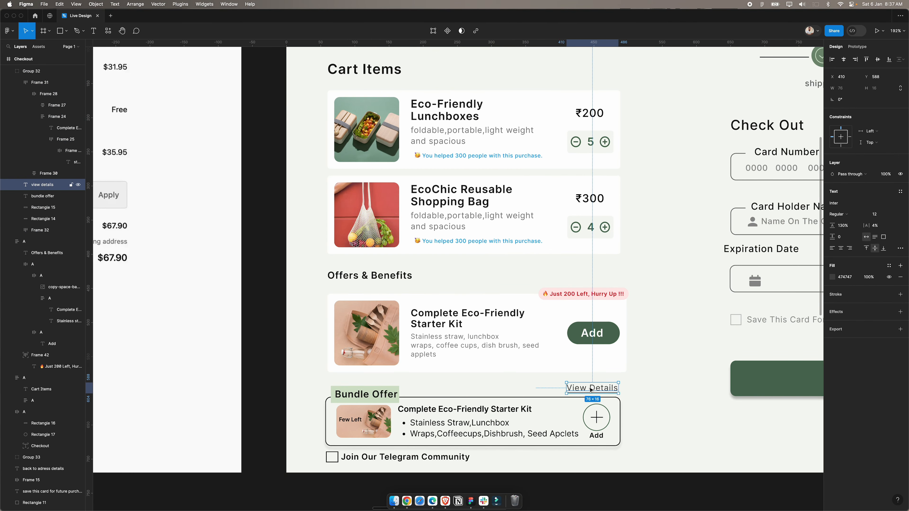
{"action": "left_click", "coordinate": [487, 340]}
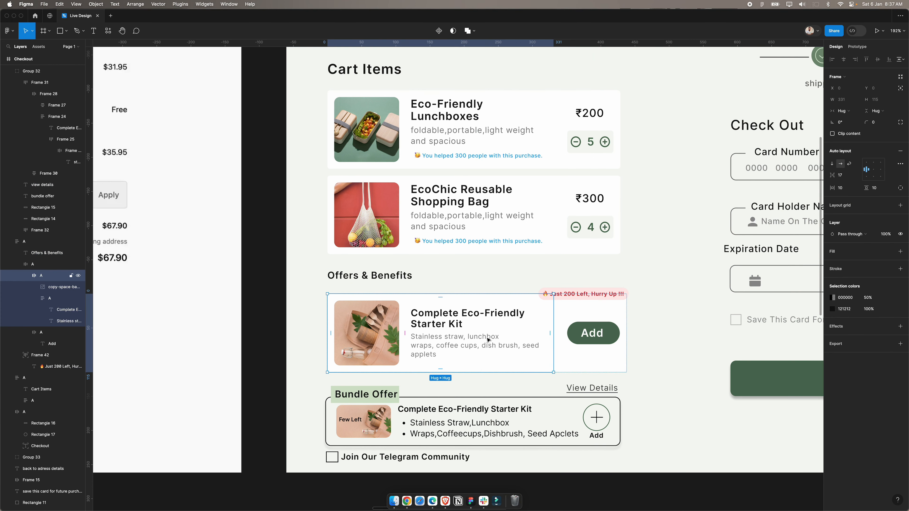
{"action": "key", "text": "super+v"}
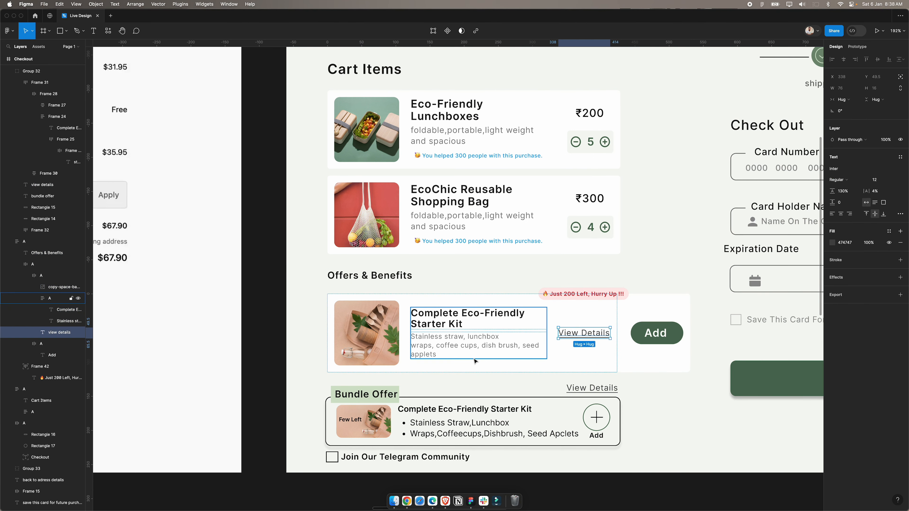
{"action": "left_click_drag", "start_coordinate": [582, 335], "coordinate": [442, 361]}
{"action": "left_click", "coordinate": [833, 243]}
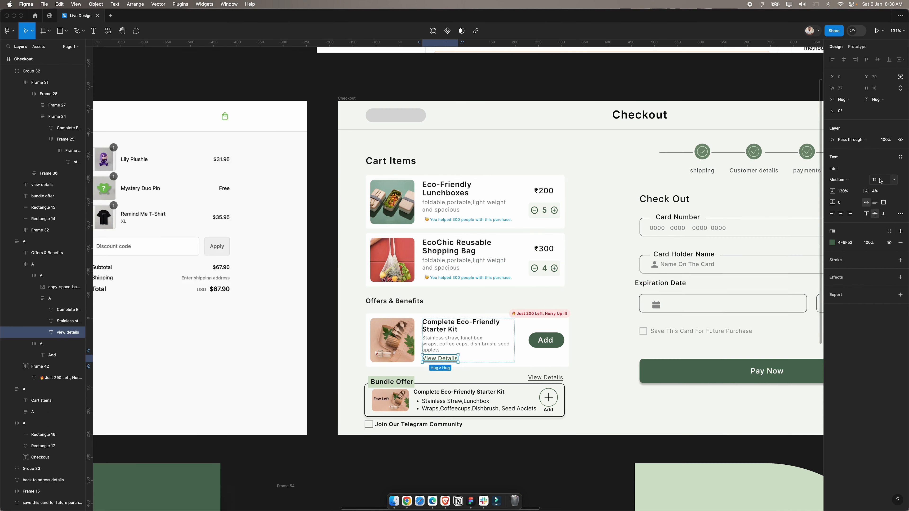
{"action": "left_click", "coordinate": [880, 179]}
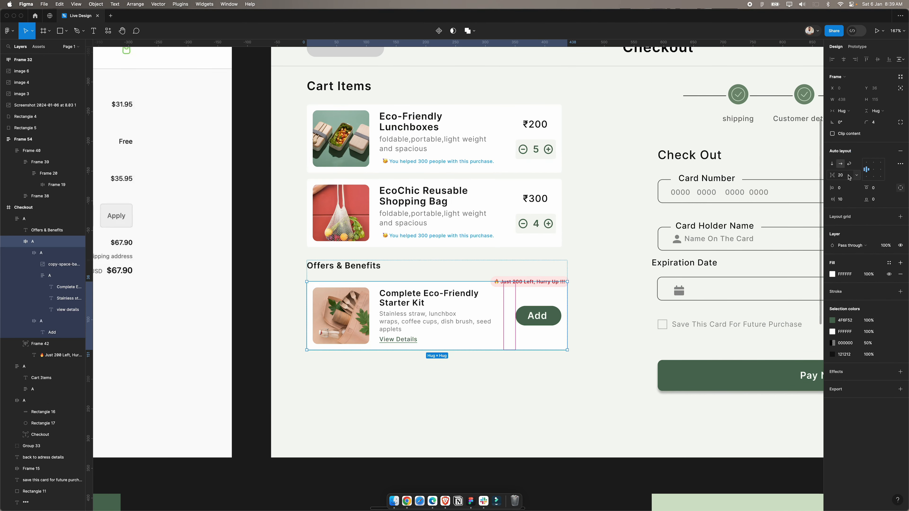
Step: Set the offer card's auto layout gap to 12
{"action": "left_click", "coordinate": [844, 178]}
{"action": "key", "text": "Return"}
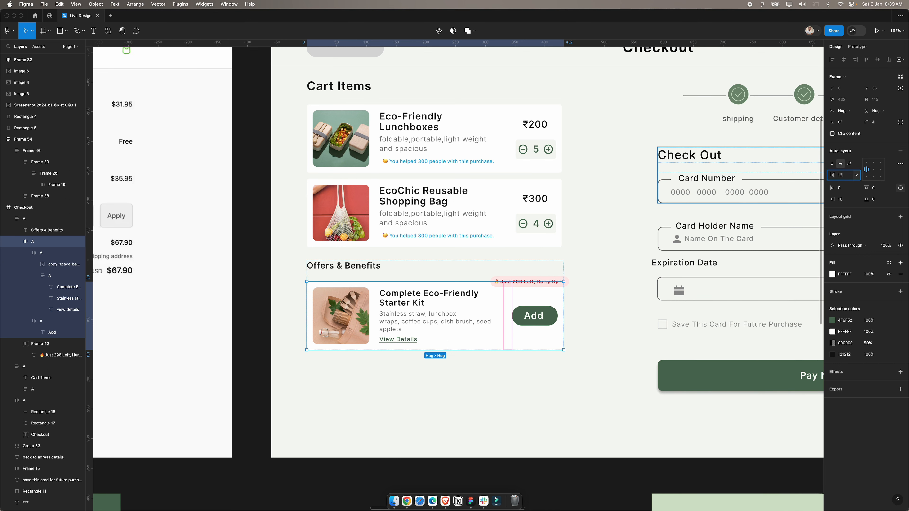
{"action": "key", "text": "Return"}
{"action": "left_click", "coordinate": [572, 367]}
Step: Wrap the Cart Items and Offers & Benefits sections in one auto layout frame named "A"
{"action": "scroll", "coordinate": [572, 366], "scroll_direction": "down", "scroll_amount": 6}
{"action": "left_click", "coordinate": [452, 303]}
{"action": "left_click", "coordinate": [440, 328], "text": "shift"}
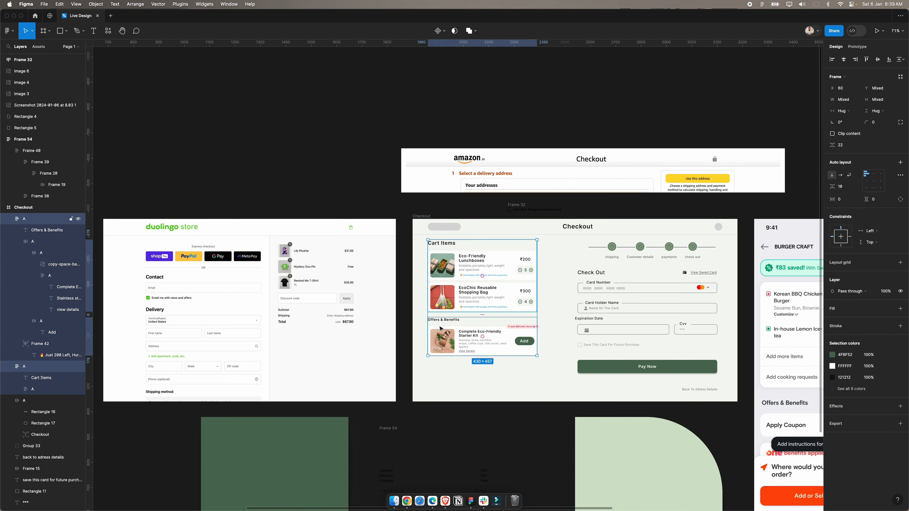
{"action": "key", "text": "shift+a"}
{"action": "key", "text": "super+r"}
{"action": "type", "text": "A"}
{"action": "key", "text": "Return"}
{"action": "left_click", "coordinate": [442, 382]}
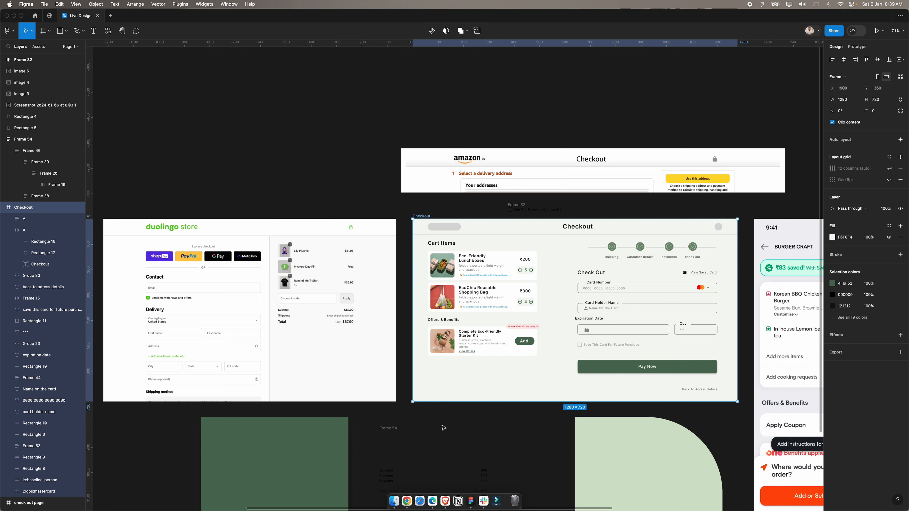
Step: Move the price summary out of Frame 54 to below the offer card on the Checkout frame and delete the leftover frame
{"action": "left_click", "coordinate": [386, 452]}
{"action": "scroll", "coordinate": [386, 452], "scroll_direction": "down", "scroll_amount": 3}
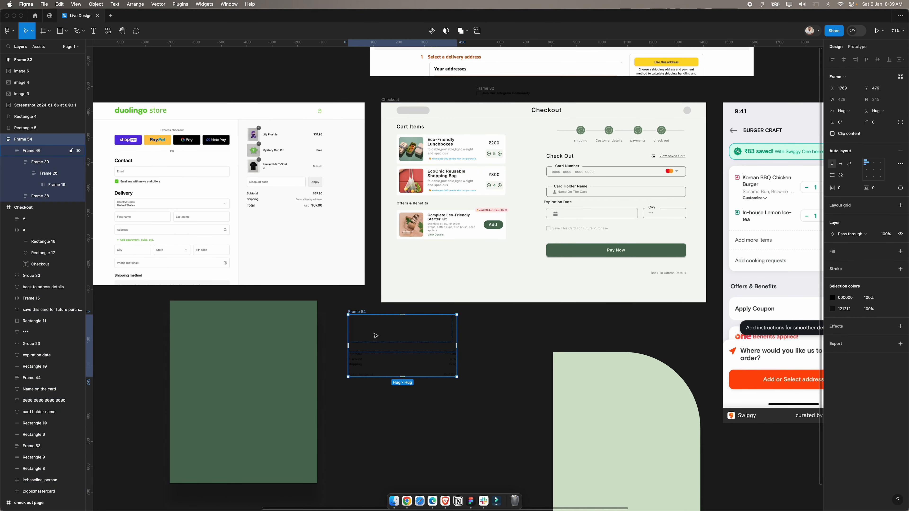
{"action": "double_click", "coordinate": [359, 357]}
{"action": "left_click_drag", "start_coordinate": [359, 365], "coordinate": [411, 271]}
{"action": "left_click", "coordinate": [360, 312]}
{"action": "key", "text": "Delete"}
{"action": "scroll", "coordinate": [413, 298], "scroll_direction": "up", "scroll_amount": 5}
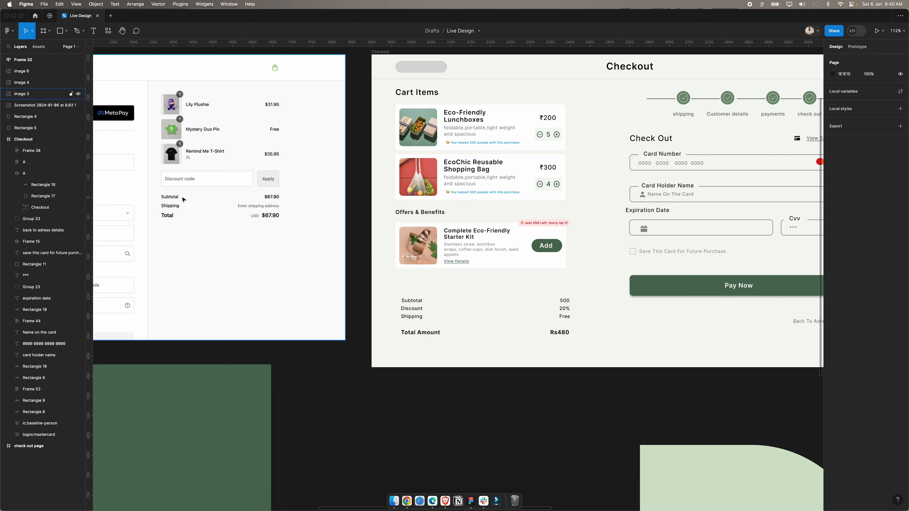
Step: Change the subtotal amount to "₹500", reusing the rupee sign from the cart item price
{"action": "scroll", "coordinate": [448, 331], "scroll_direction": "up", "scroll_amount": 5}
{"action": "scroll", "coordinate": [449, 330], "scroll_direction": "down", "scroll_amount": 4}
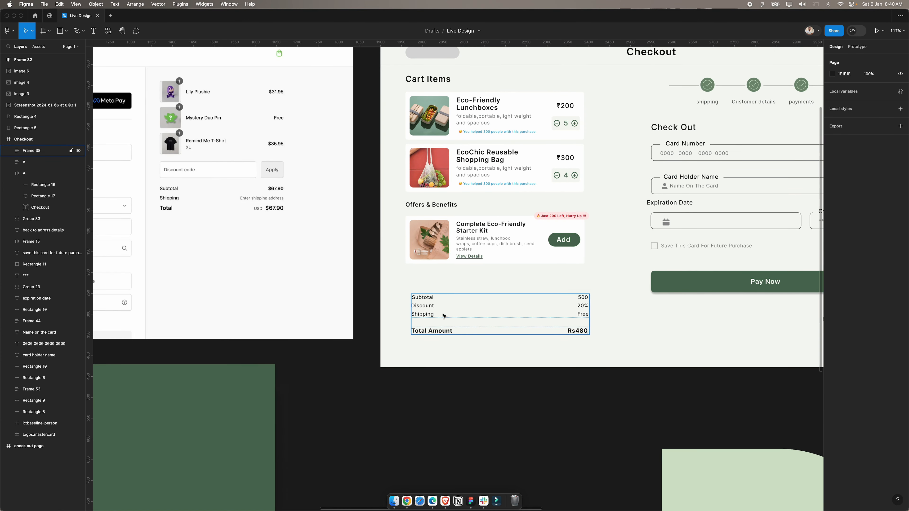
{"action": "scroll", "coordinate": [444, 316], "scroll_direction": "up", "scroll_amount": 1}
{"action": "double_click", "coordinate": [568, 166]}
{"action": "double_click", "coordinate": [567, 167]}
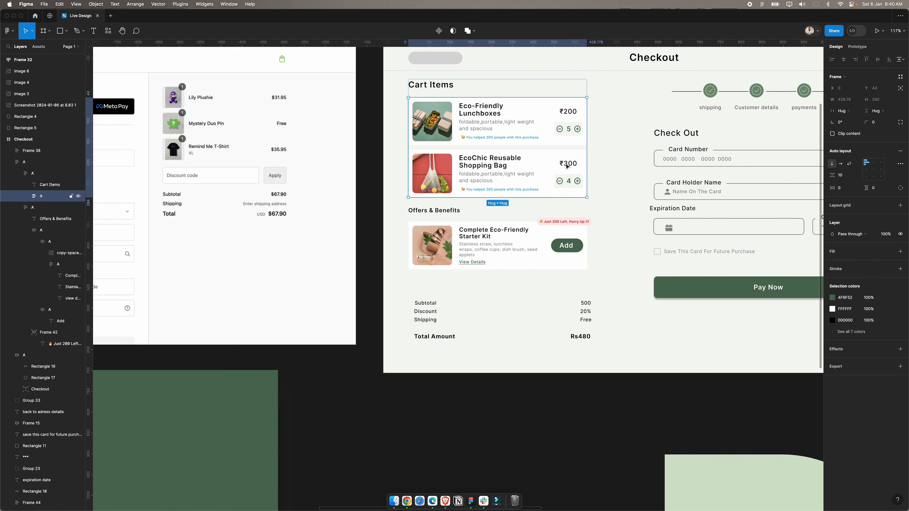
{"action": "double_click", "coordinate": [567, 166]}
{"action": "double_click", "coordinate": [567, 166]}
{"action": "left_click", "coordinate": [584, 302]}
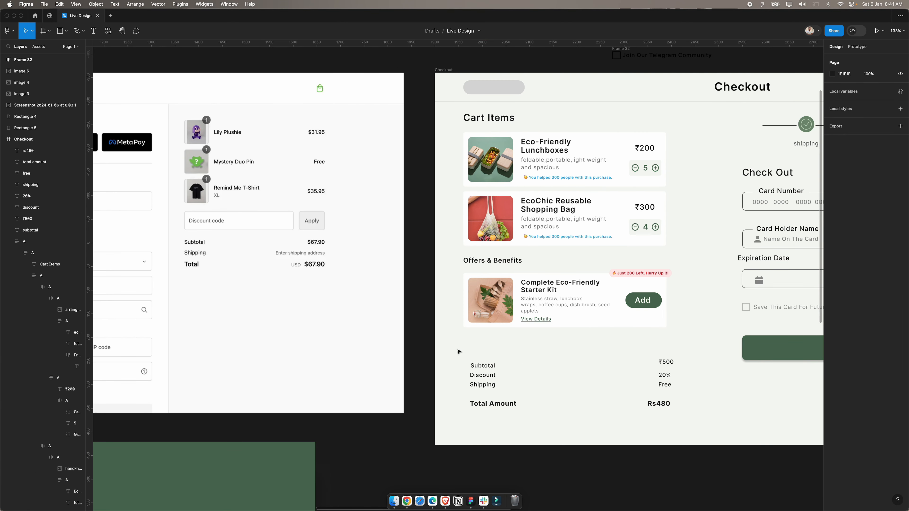
Step: Align the Subtotal, Discount and Shipping labels on their left edges and extend the discount label to "Discount Applied"
{"action": "left_click_drag", "start_coordinate": [687, 414], "coordinate": [499, 399]}
{"action": "left_click", "coordinate": [476, 369]}
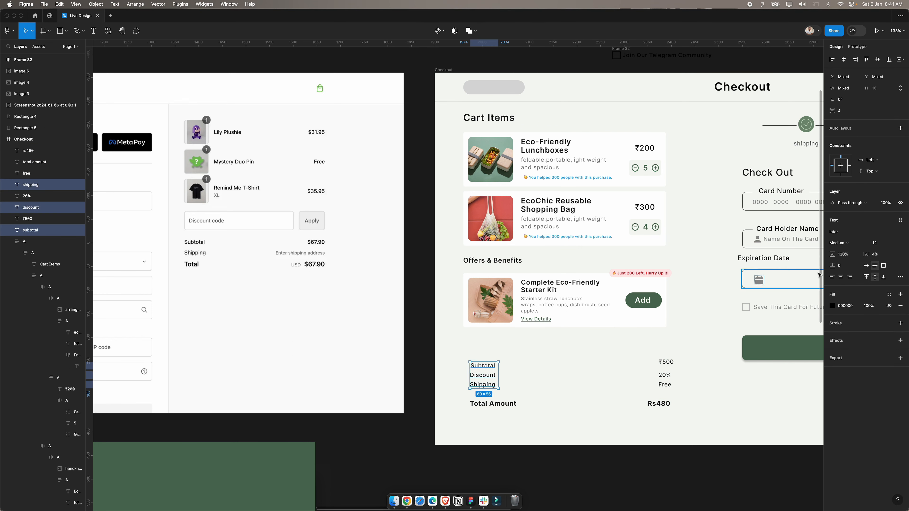
{"action": "left_click", "coordinate": [666, 362]}
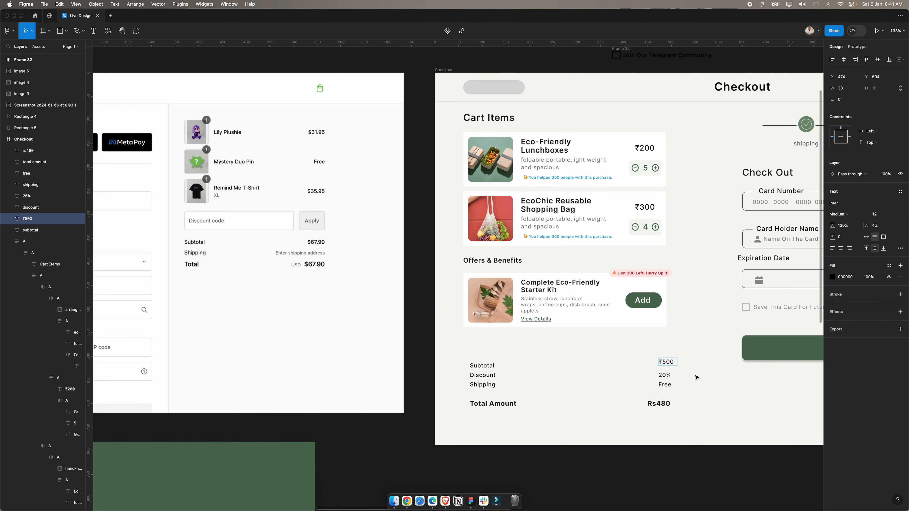
{"action": "key", "text": "alt"}
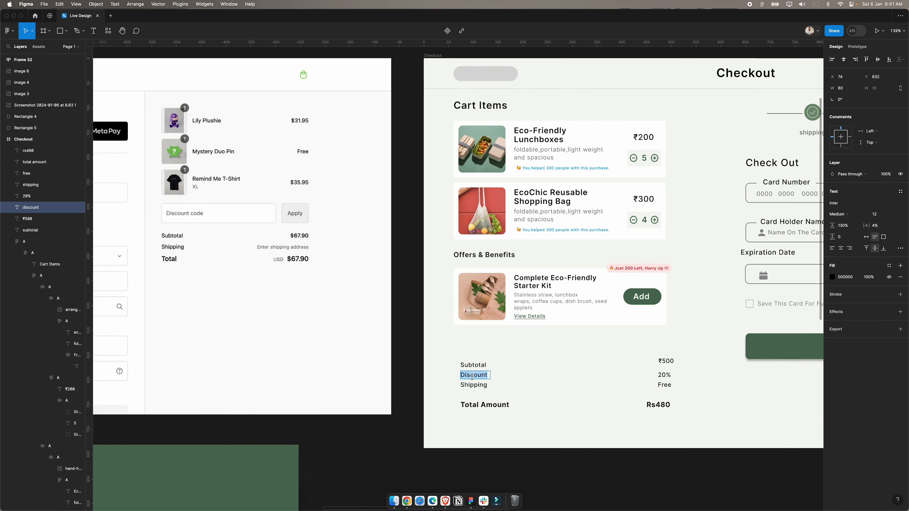
{"action": "left_click", "coordinate": [487, 375]}
{"action": "type", "text": "Applied"}
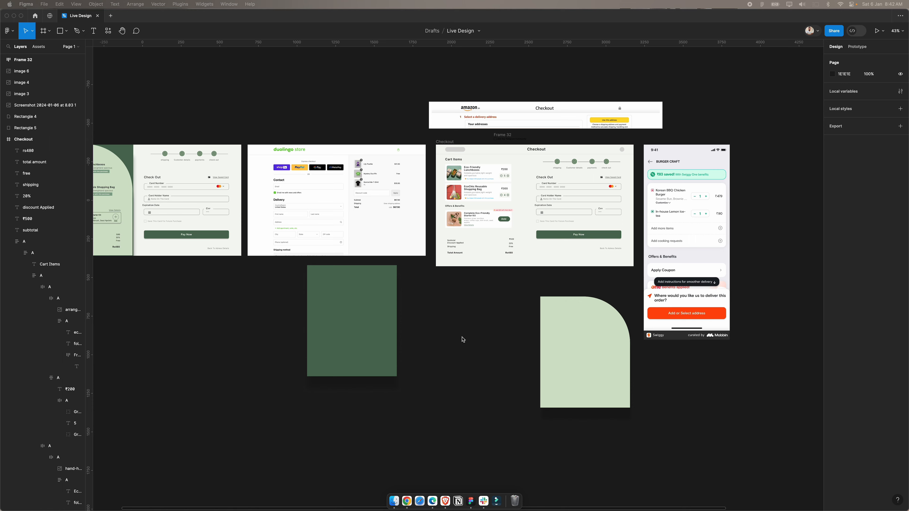
Step: Paste the Bill Details reference screenshot and place it between the Burger Craft cart and the More offers screenshots
{"action": "scroll", "coordinate": [463, 340], "scroll_direction": "right", "scroll_amount": 5}
{"action": "scroll", "coordinate": [567, 271], "scroll_direction": "up", "scroll_amount": 2}
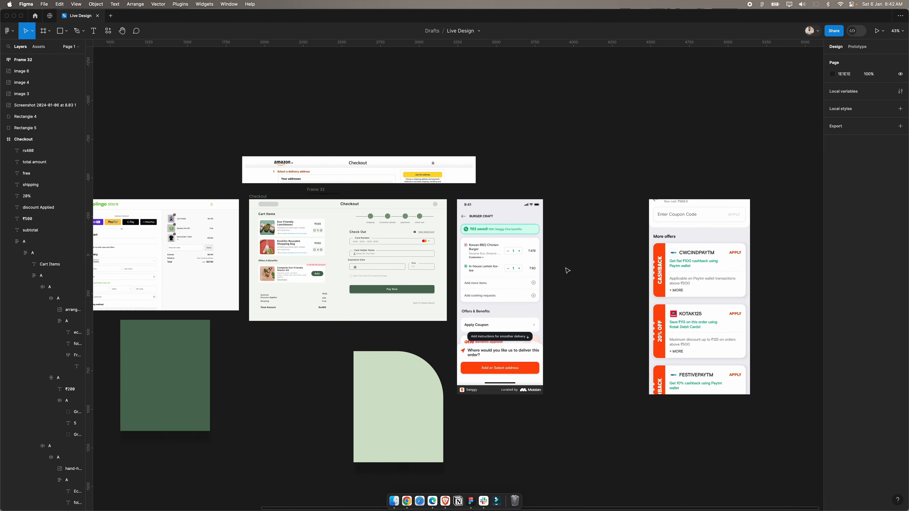
{"action": "key", "text": "super+v"}
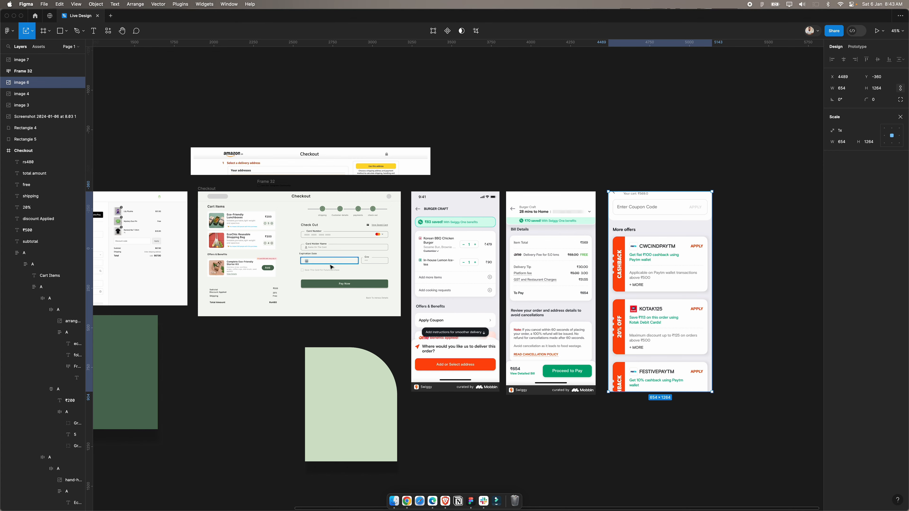
Step: Draw a grey rectangle about 77 × 351 px beside the orange CASHBACK strip of the first coupon
{"action": "key", "text": "r"}
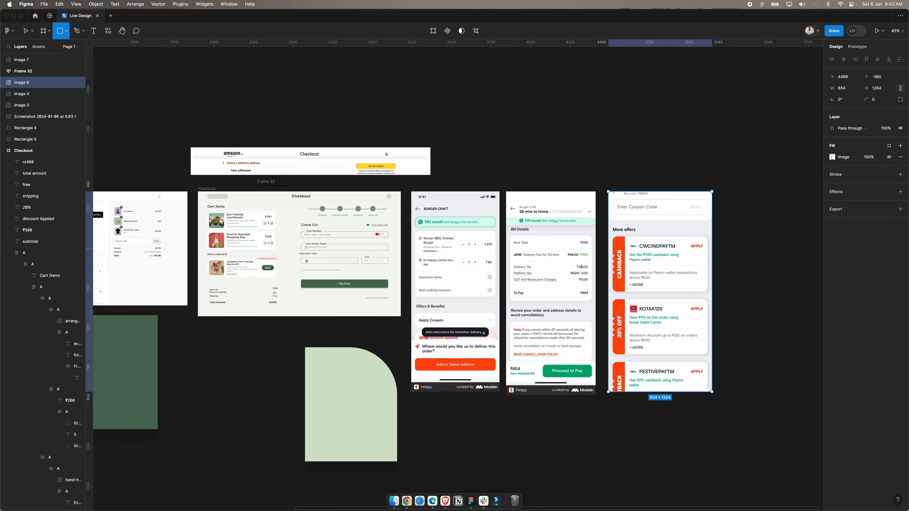
{"action": "scroll", "coordinate": [582, 266], "scroll_direction": "up", "scroll_amount": 5}
{"action": "left_click_drag", "start_coordinate": [640, 209], "coordinate": [663, 313]}
{"action": "scroll", "coordinate": [670, 243], "scroll_direction": "up", "scroll_amount": 5}
{"action": "left_click_drag", "start_coordinate": [643, 247], "coordinate": [688, 247]}
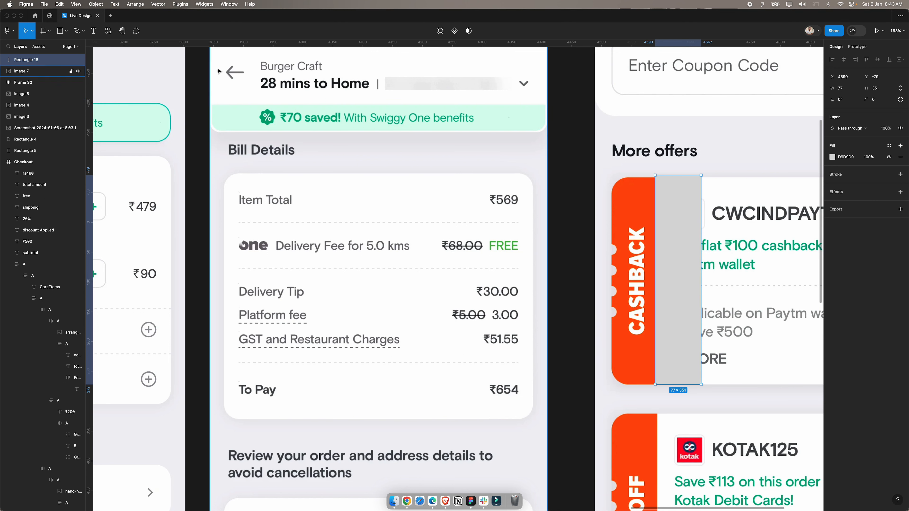
Step: Draw a 20 px circle over the CASHBACK strip's edge notch and duplicate it downward into a column without an auto layout frame
{"action": "left_click", "coordinate": [66, 31]}
{"action": "left_click", "coordinate": [39, 69]}
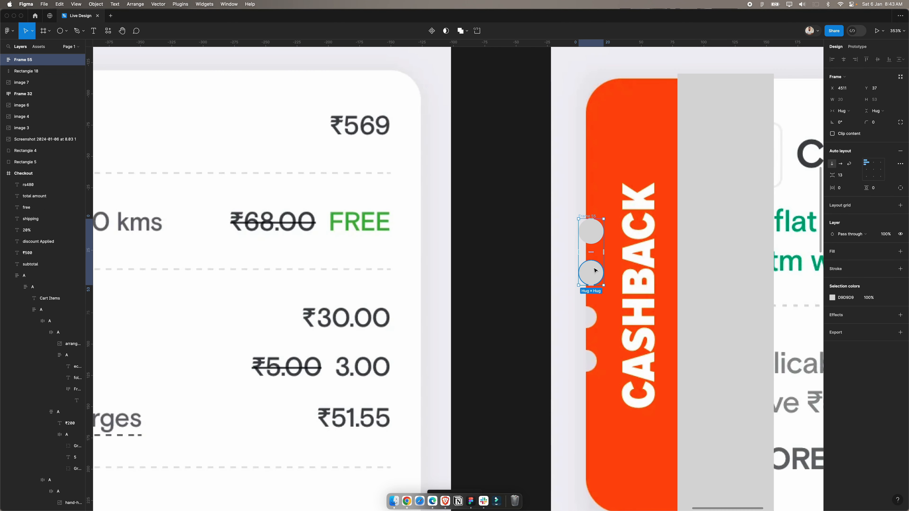
{"action": "right_click", "coordinate": [595, 270]}
{"action": "left_click", "coordinate": [629, 307]}
Step: Place the grey rectangle over the orange strip and round only its left corners with a radius of 26
{"action": "left_click", "coordinate": [716, 241]}
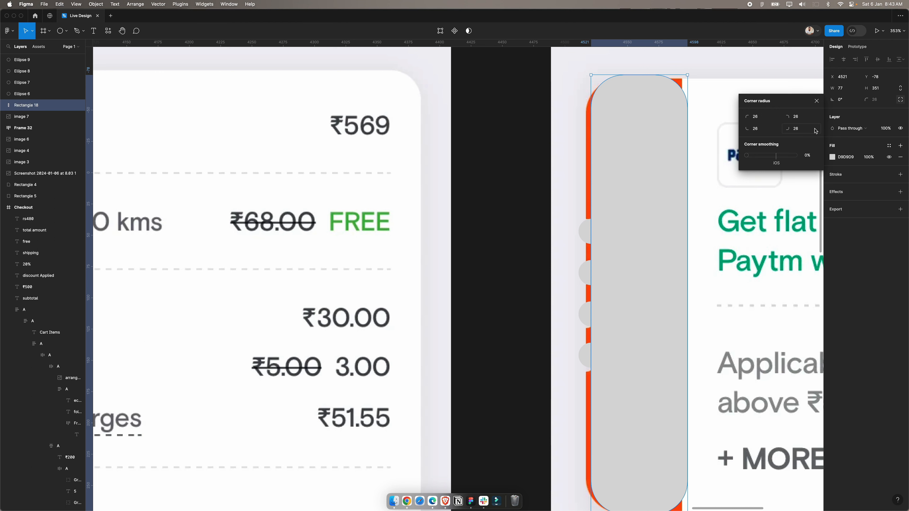
{"action": "left_click", "coordinate": [798, 129]}
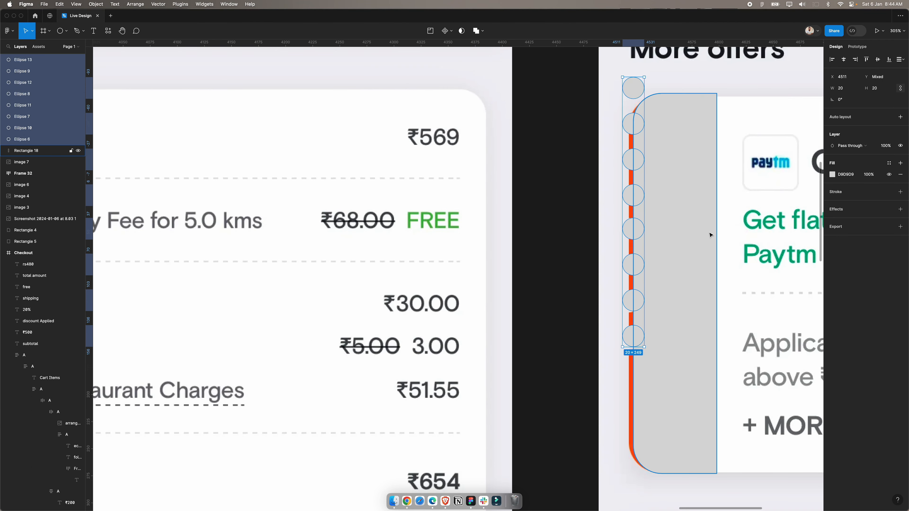
Step: Space the eight notch circles evenly in their column and group them
{"action": "left_click", "coordinate": [901, 60]}
{"action": "left_click", "coordinate": [855, 81]}
{"action": "key", "text": "super+g"}
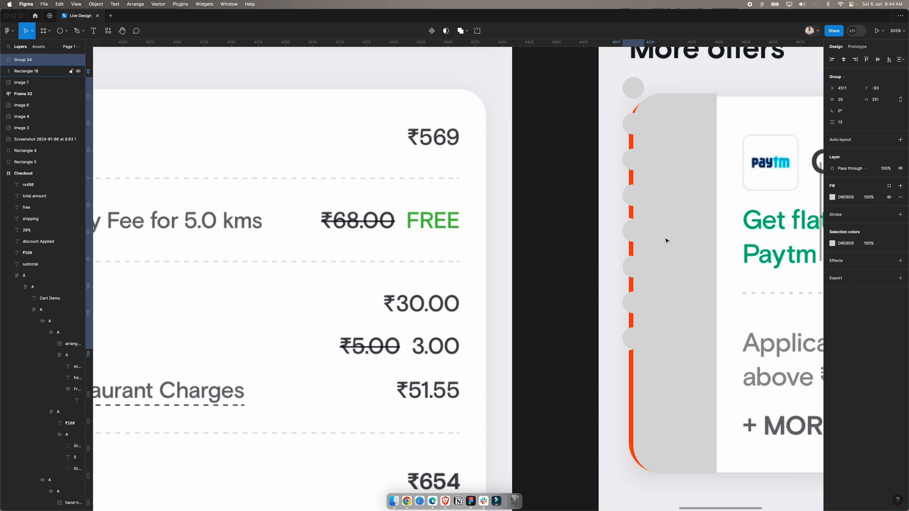
Step: Align the notch circle group and the grey ticket rectangle by their vertical centres
{"action": "left_click", "coordinate": [680, 229], "text": "shift"}
{"action": "key", "text": "alt+v"}
{"action": "left_click", "coordinate": [668, 207]}
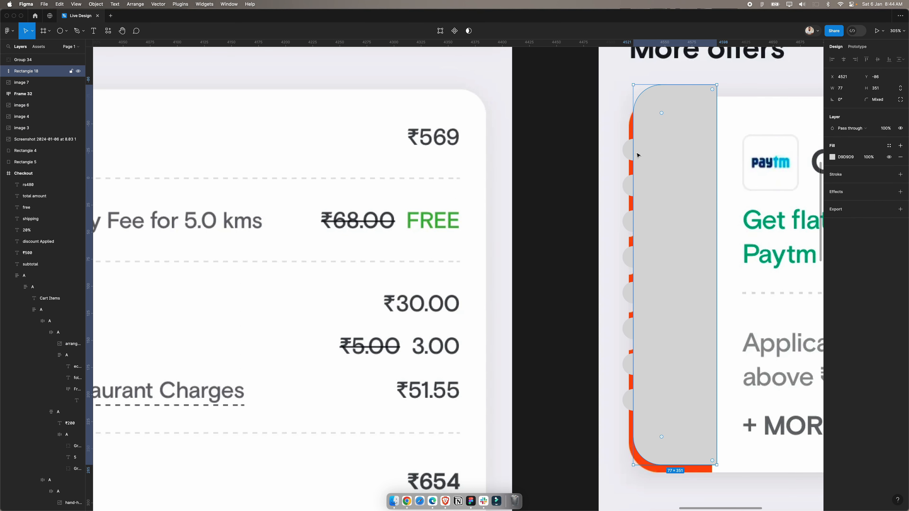
{"action": "left_click", "coordinate": [632, 155]}
{"action": "key", "text": "Delete"}
{"action": "key", "text": "super+z"}
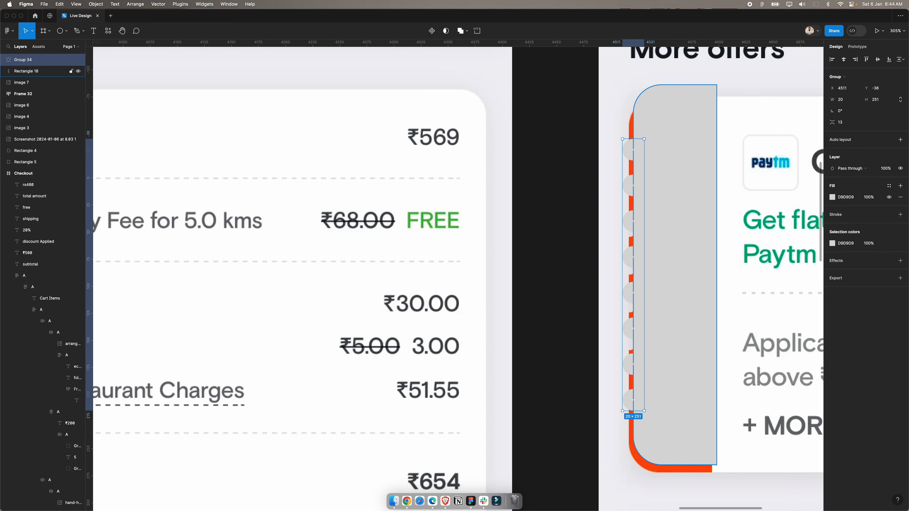
Step: Subtract the notch circles from the grey rectangle and move the resulting ticket strip onto the empty canvas above the reference screens
{"action": "left_click", "coordinate": [669, 176], "text": "shift"}
{"action": "left_click", "coordinate": [475, 31]}
{"action": "scroll", "coordinate": [580, 215], "scroll_direction": "down", "scroll_amount": 8}
{"action": "left_click_drag", "start_coordinate": [597, 218], "coordinate": [570, 80]}
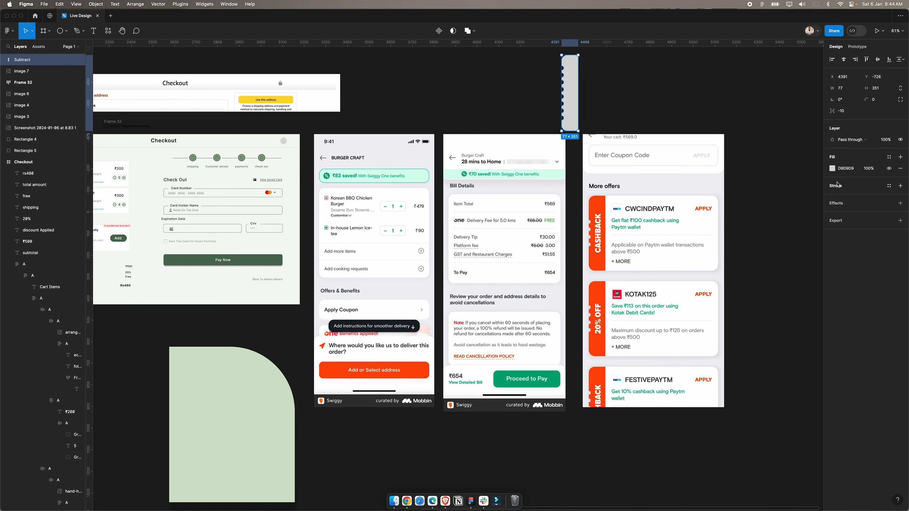
Step: Fill the ticket strip with the Pay Now button's green, 4F6F52, sampled with the eyedropper
{"action": "left_click", "coordinate": [832, 169]}
{"action": "left_click", "coordinate": [749, 290]}
{"action": "scroll", "coordinate": [430, 222], "scroll_direction": "left", "scroll_amount": 5}
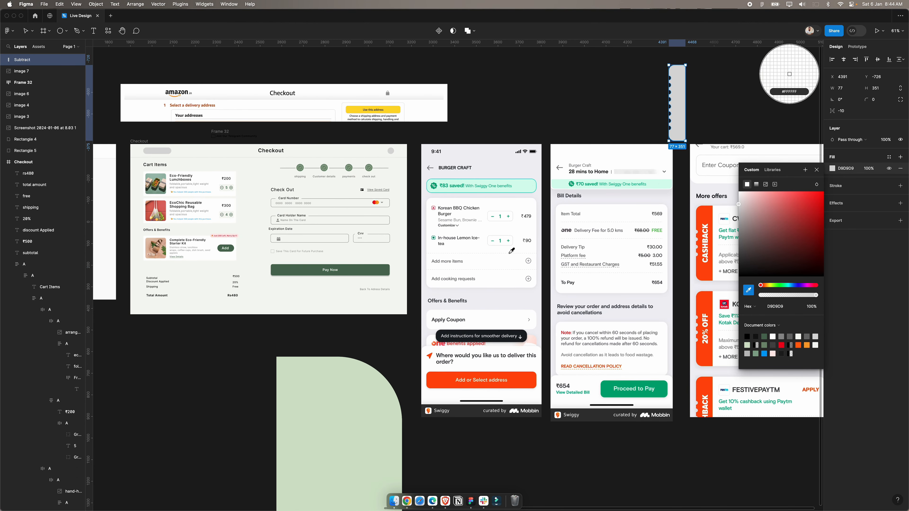
{"action": "left_click", "coordinate": [386, 267]}
{"action": "left_click", "coordinate": [659, 77]}
{"action": "left_click", "coordinate": [672, 86]}
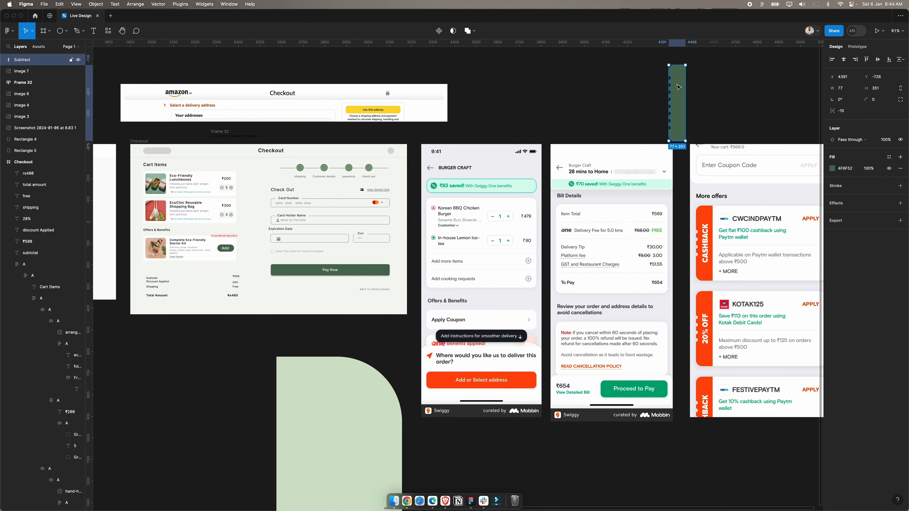
Step: Move the ticket strip into the Starter Kit card with absolute position and scale it to about 25.4 × 115.8 px at the card's left edge
{"action": "key", "text": "Delete"}
{"action": "scroll", "coordinate": [403, 227], "scroll_direction": "left", "scroll_amount": 6}
{"action": "scroll", "coordinate": [388, 239], "scroll_direction": "up", "scroll_amount": 8}
{"action": "double_click", "coordinate": [349, 284]}
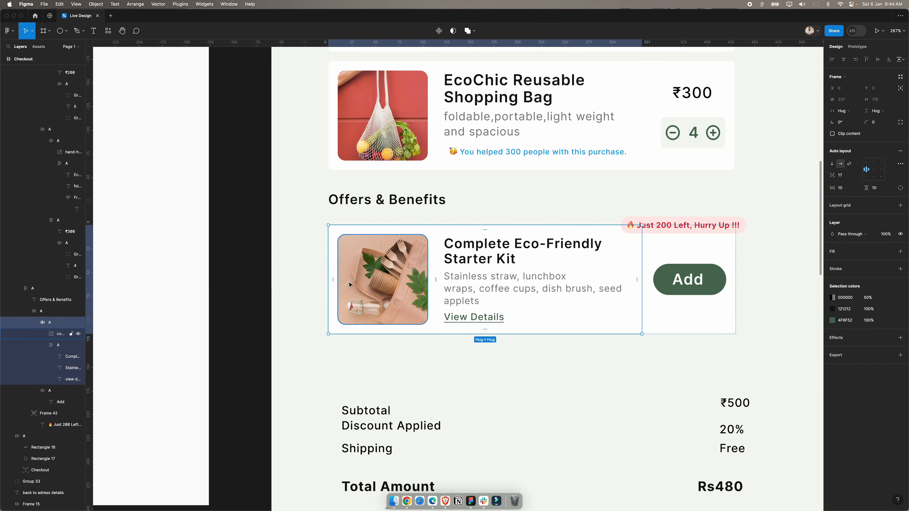
{"action": "key", "text": "super+v"}
{"action": "scroll", "coordinate": [596, 296], "scroll_direction": "down", "scroll_amount": 1}
{"action": "left_click", "coordinate": [901, 77]}
{"action": "key", "text": "k"}
{"action": "left_click_drag", "start_coordinate": [444, 355], "coordinate": [385, 356]}
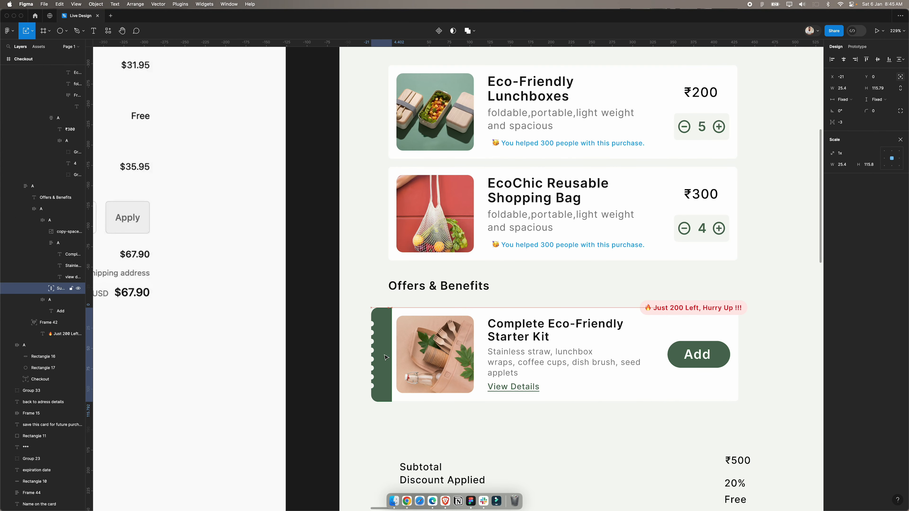
Step: Place the ticket strip inside the Starter Kit card's layout and wrap it with the product image and text in an auto layout
{"action": "key", "text": "Delete"}
{"action": "double_click", "coordinate": [731, 370]}
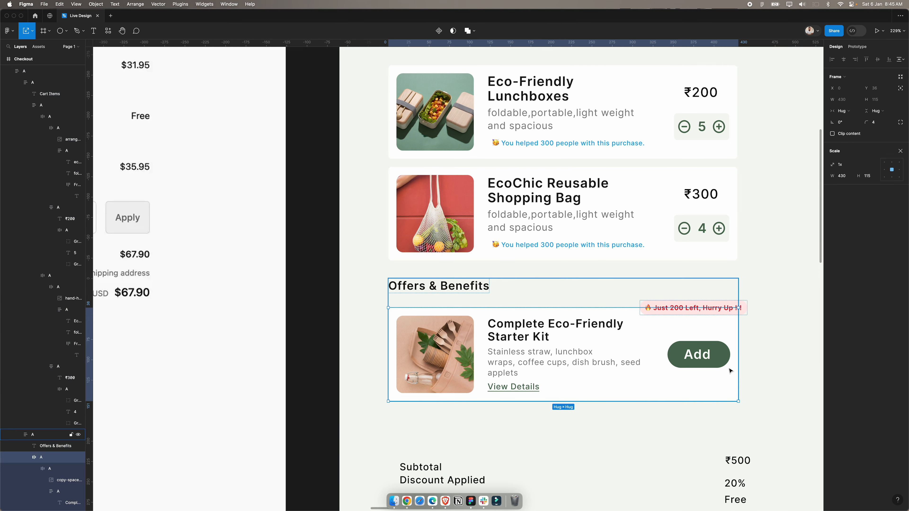
{"action": "key", "text": "super+v"}
{"action": "left_click", "coordinate": [435, 355]}
{"action": "left_click", "coordinate": [405, 352], "text": "shift"}
{"action": "key", "text": "shift+a"}
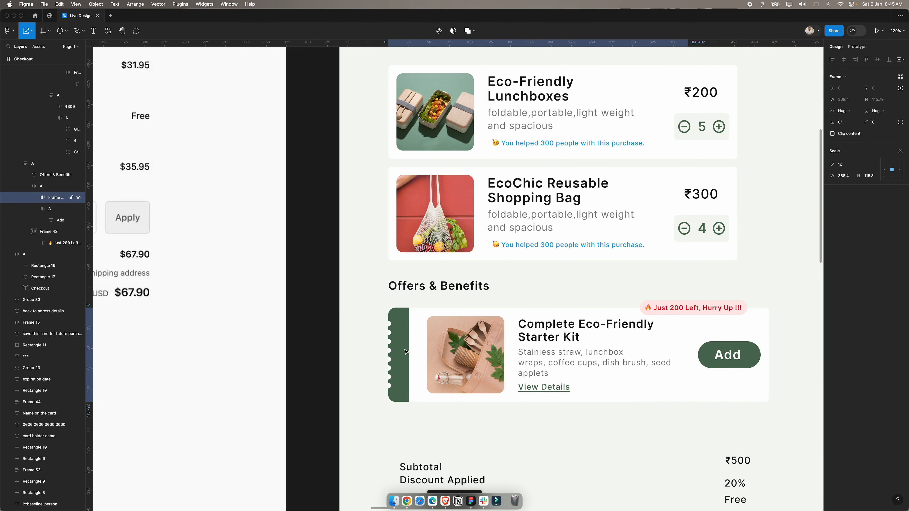
{"action": "left_click", "coordinate": [901, 151]}
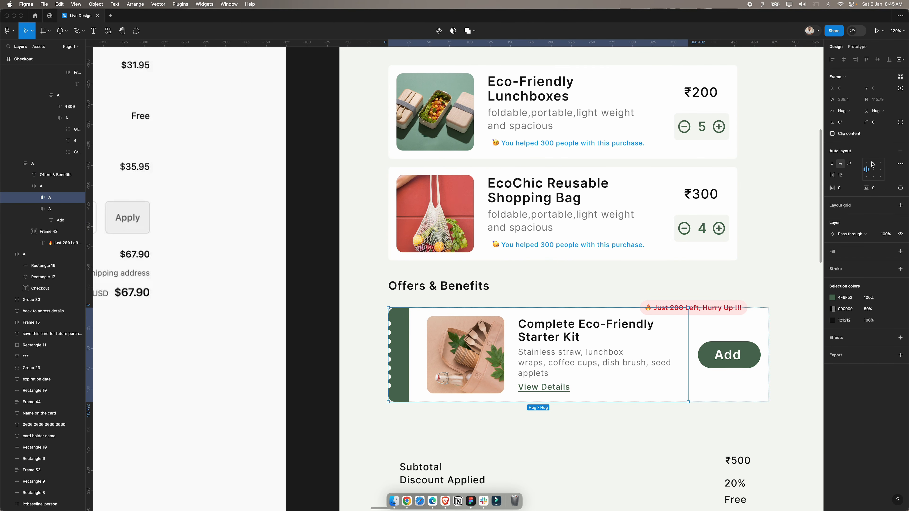
Step: Set the gap between ticket strip and product content to -3 and recolour the strip with the blue document colour
{"action": "left_click", "coordinate": [847, 175]}
{"action": "type", "text": "-3"}
{"action": "key", "text": "Return"}
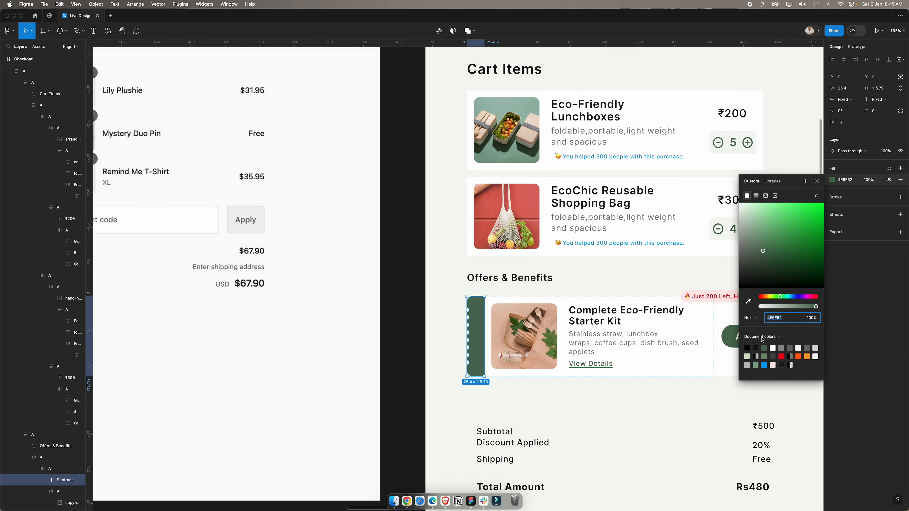
{"action": "left_click", "coordinate": [765, 364]}
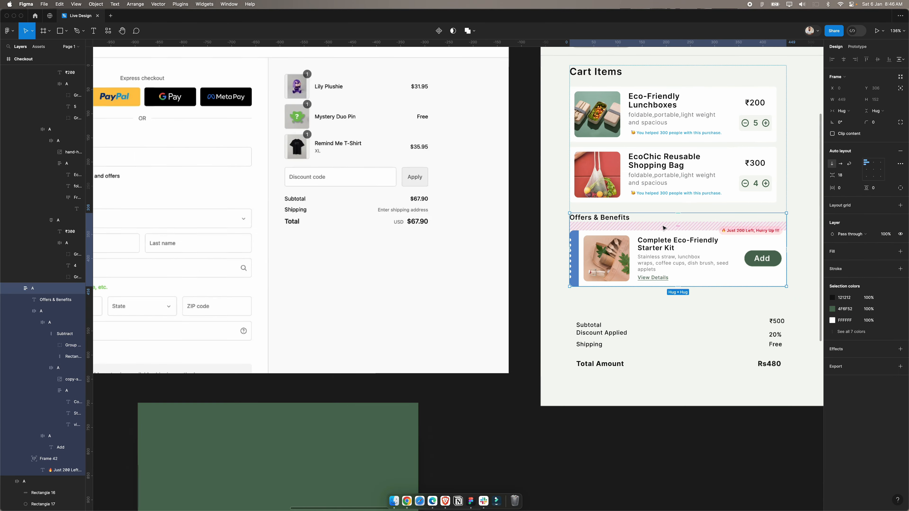
{"action": "scroll", "coordinate": [677, 301], "scroll_direction": "down", "scroll_amount": 6}
{"action": "scroll", "coordinate": [677, 301], "scroll_direction": "right", "scroll_amount": 4}
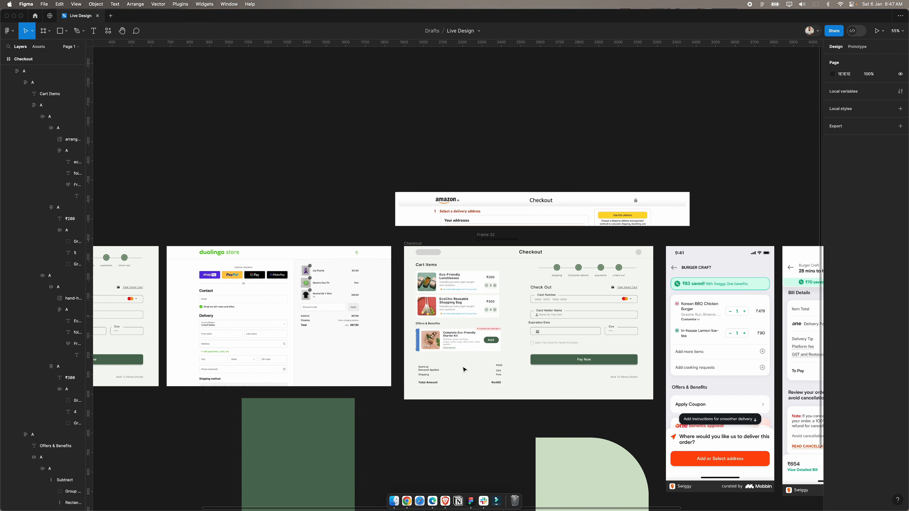
Step: Set the Lunchboxes and Shopping Bag cards to fill their container's width
{"action": "left_click", "coordinate": [480, 308]}
{"action": "scroll", "coordinate": [479, 307], "scroll_direction": "up", "scroll_amount": 3}
{"action": "scroll", "coordinate": [479, 307], "scroll_direction": "up", "scroll_amount": 2}
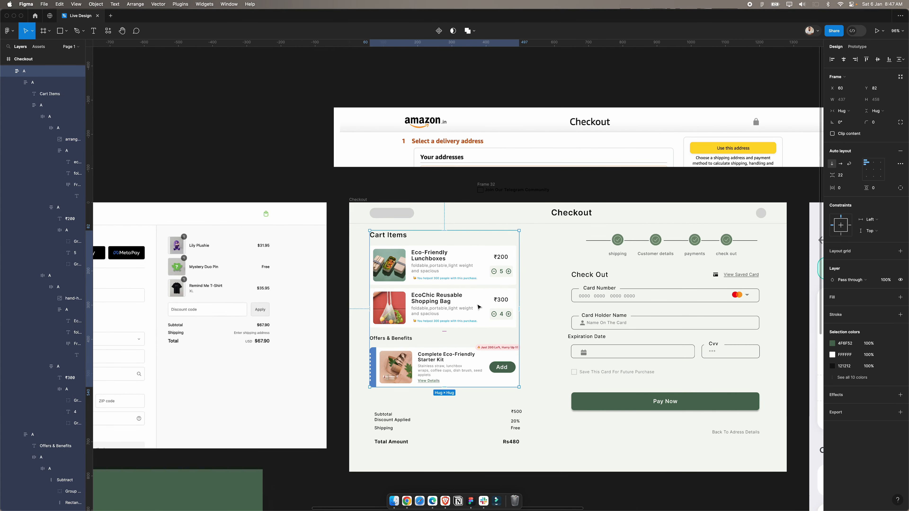
{"action": "double_click", "coordinate": [479, 307]}
{"action": "double_click", "coordinate": [479, 308]}
{"action": "double_click", "coordinate": [479, 308]}
{"action": "left_click", "coordinate": [494, 275], "text": "shift"}
{"action": "left_click", "coordinate": [846, 112]}
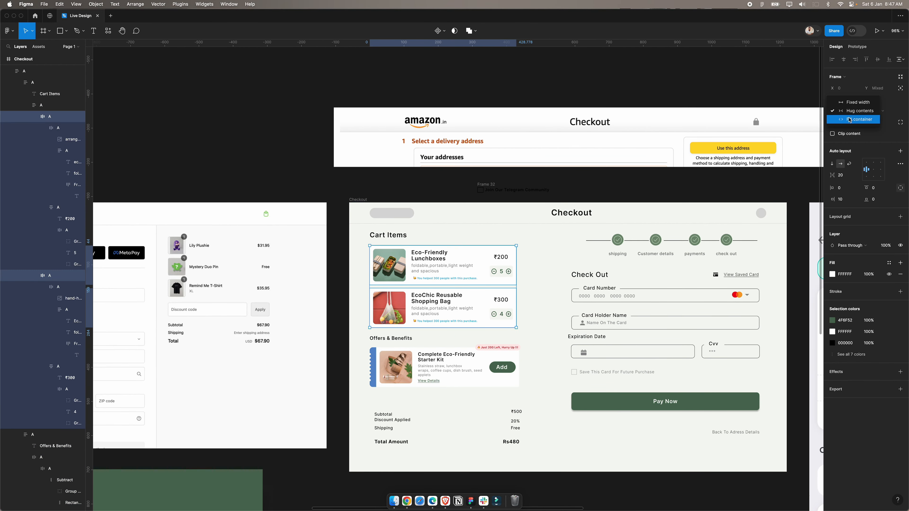
{"action": "left_click", "coordinate": [856, 119]}
Step: Set the Cart Items section to fill its container's width so its product cards stretch to the full column
{"action": "left_click", "coordinate": [472, 242]}
{"action": "left_click", "coordinate": [846, 111]}
{"action": "left_click", "coordinate": [852, 119]}
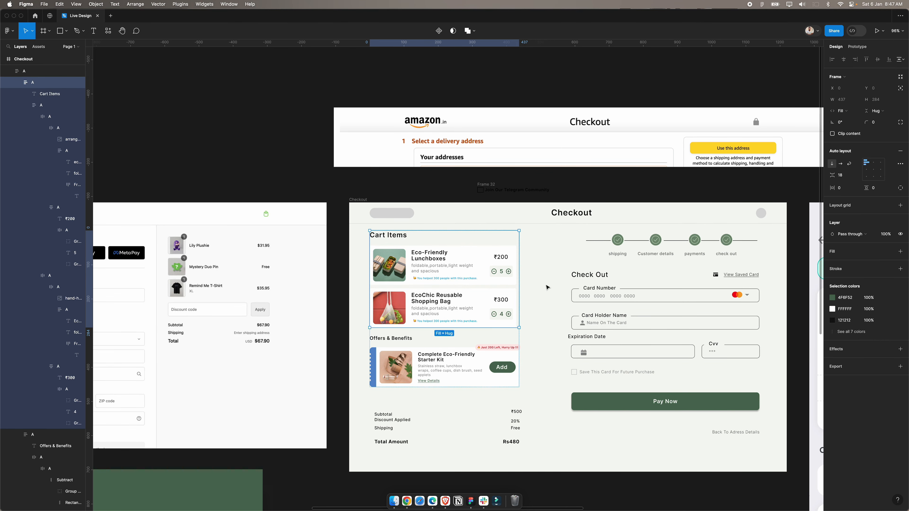
{"action": "double_click", "coordinate": [477, 275]}
{"action": "left_click", "coordinate": [526, 295]}
{"action": "scroll", "coordinate": [526, 294], "scroll_direction": "down", "scroll_amount": 1}
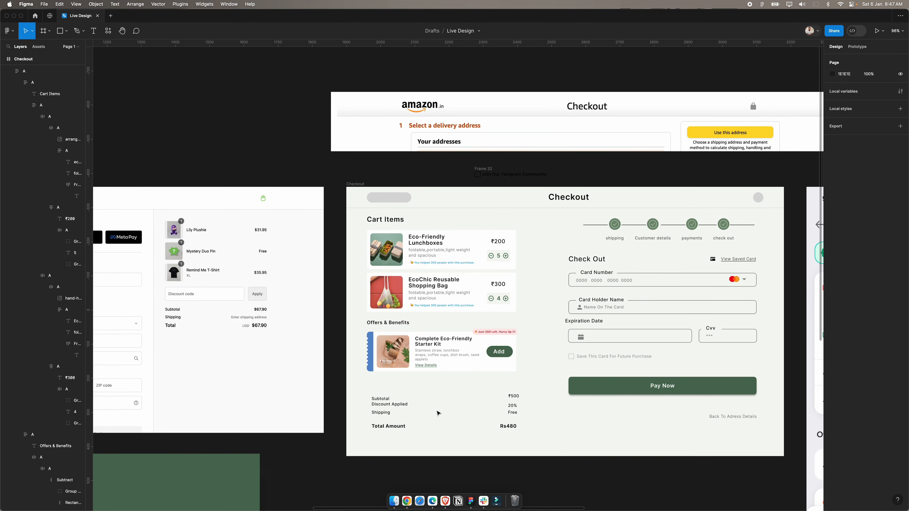
Step: Replace "Rs" in the total with the ₹ sign copied from the subtotal amount and set ₹480 to Semi Bold
{"action": "scroll", "coordinate": [438, 414], "scroll_direction": "up", "scroll_amount": 2}
{"action": "left_click", "coordinate": [593, 397]}
{"action": "left_click_drag", "start_coordinate": [594, 397], "coordinate": [591, 397]}
{"action": "key", "text": "super+c"}
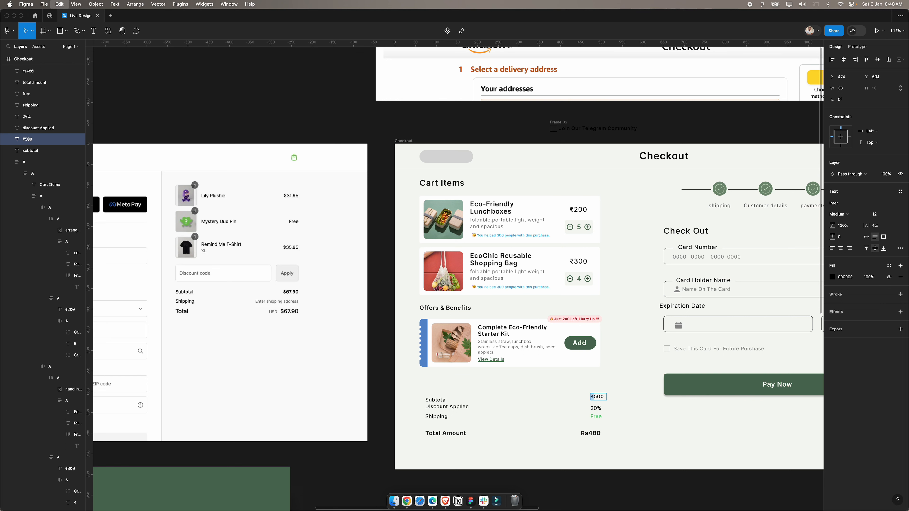
{"action": "double_click", "coordinate": [588, 433]}
{"action": "left_click_drag", "start_coordinate": [588, 434], "coordinate": [581, 433]}
{"action": "key", "text": "super+v"}
{"action": "key", "text": "super+a"}
{"action": "left_click", "coordinate": [841, 217]}
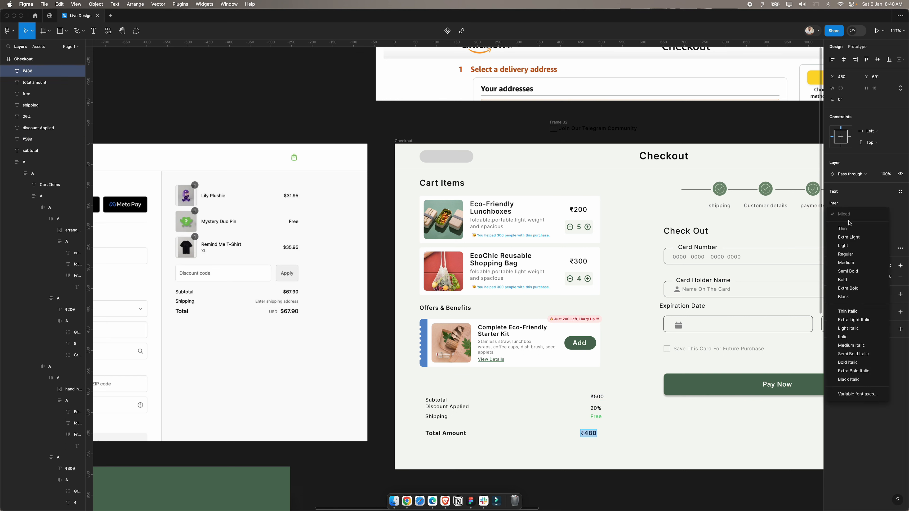
{"action": "left_click", "coordinate": [852, 272]}
Step: Enlarge the Total Amount label and its value to font size 16 and on to 18
{"action": "left_click", "coordinate": [879, 246]}
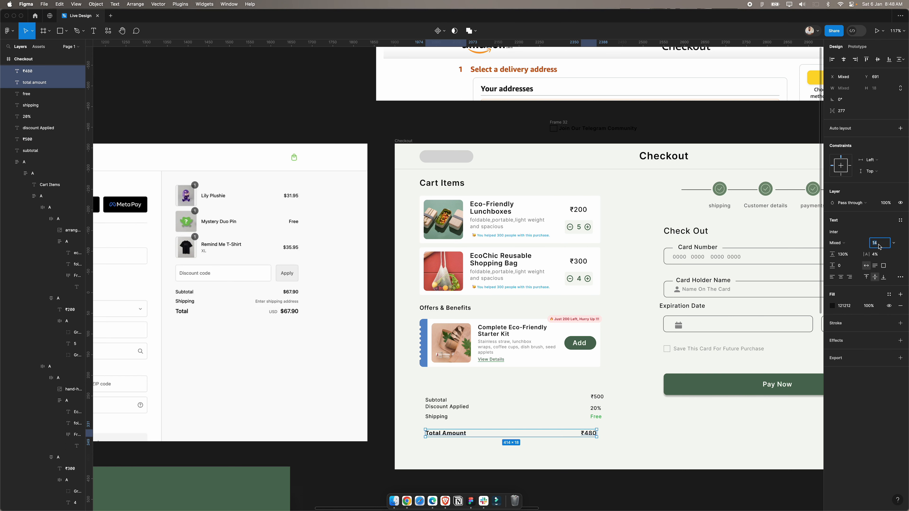
{"action": "type", "text": "16"}
{"action": "key", "text": "Return"}
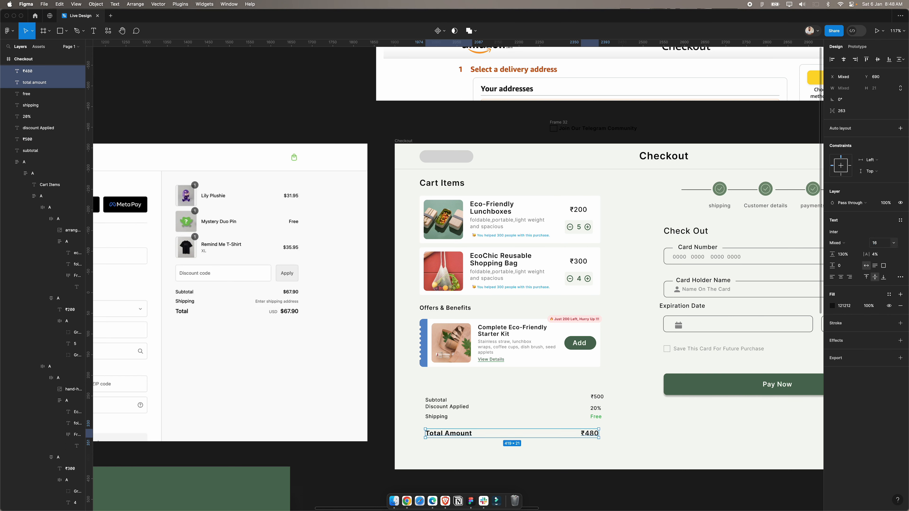
{"action": "key", "text": "Return"}
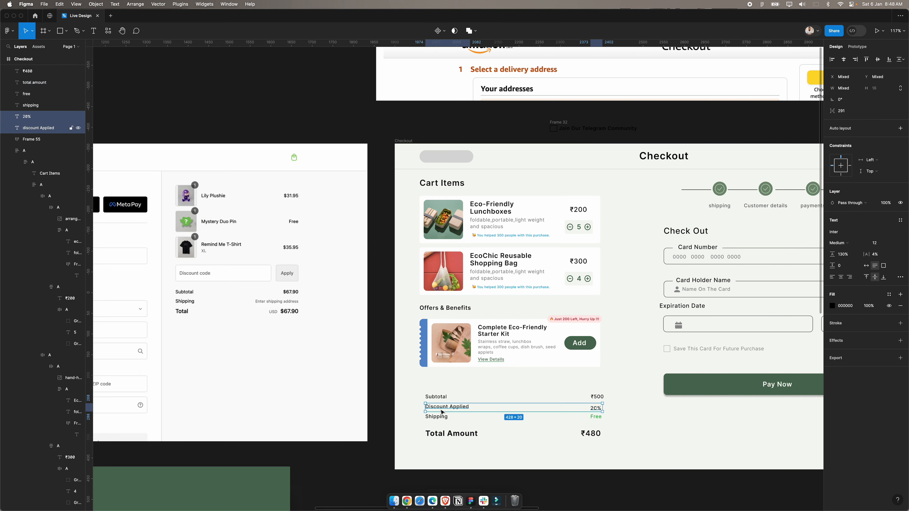
Step: Turn the Subtotal, Discount Applied and Shipping lines into auto layout rows with Auto spacing between label and value
{"action": "key", "text": "shift+a"}
{"action": "left_click", "coordinate": [596, 419]}
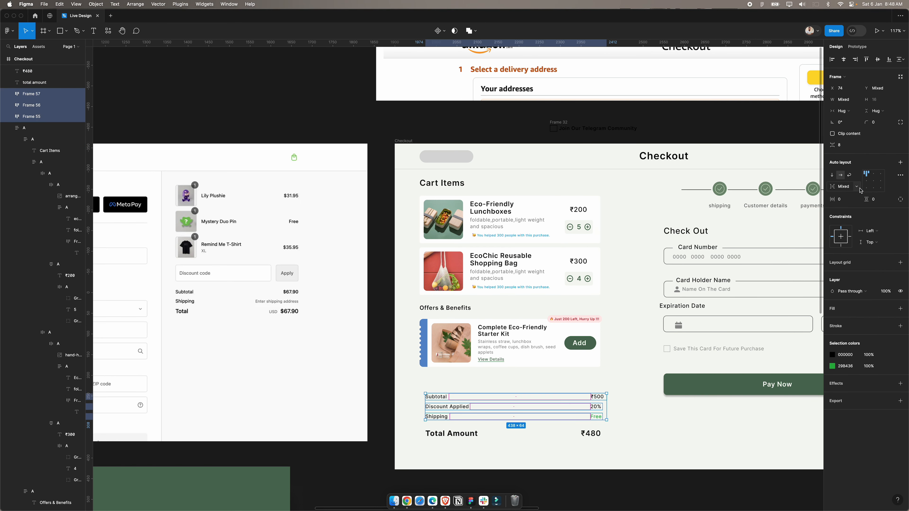
{"action": "left_click", "coordinate": [857, 187]}
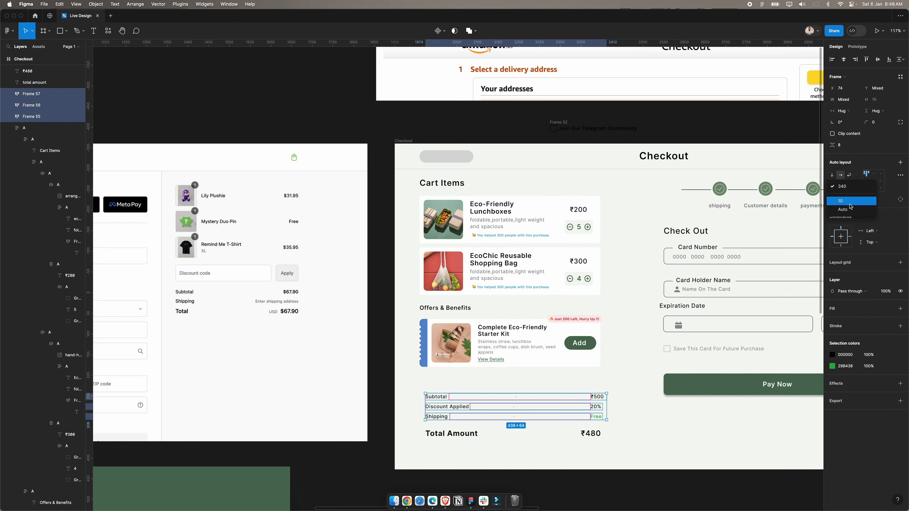
{"action": "left_click", "coordinate": [851, 211]}
Step: Wrap the Total Amount label and value in an auto layout row and stack it with the three price rows in one vertical auto layout
{"action": "left_click", "coordinate": [591, 433]}
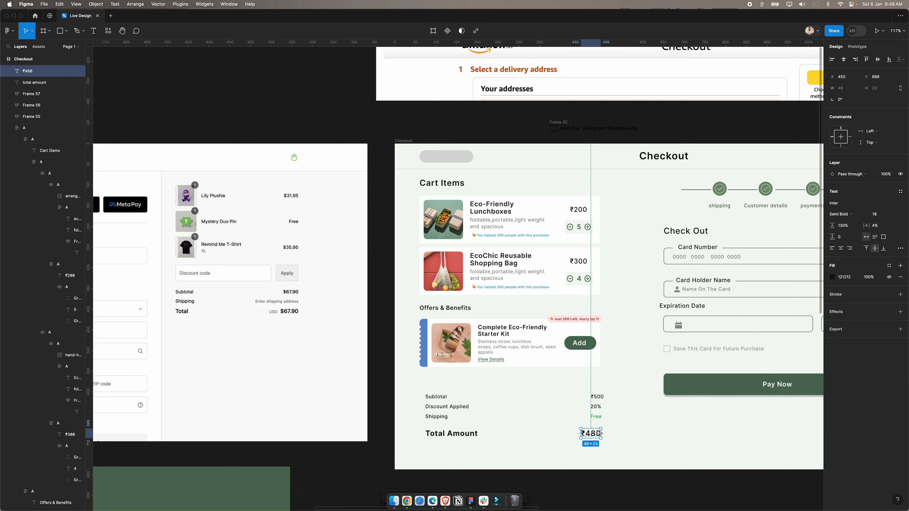
{"action": "left_click", "coordinate": [451, 434], "text": "shift"}
{"action": "key", "text": "shift+a"}
{"action": "left_click", "coordinate": [621, 445]}
{"action": "left_click_drag", "start_coordinate": [422, 386], "coordinate": [621, 426]}
{"action": "key", "text": "shift+a"}
{"action": "left_click", "coordinate": [594, 435], "text": "shift"}
{"action": "key", "text": "shift+a"}
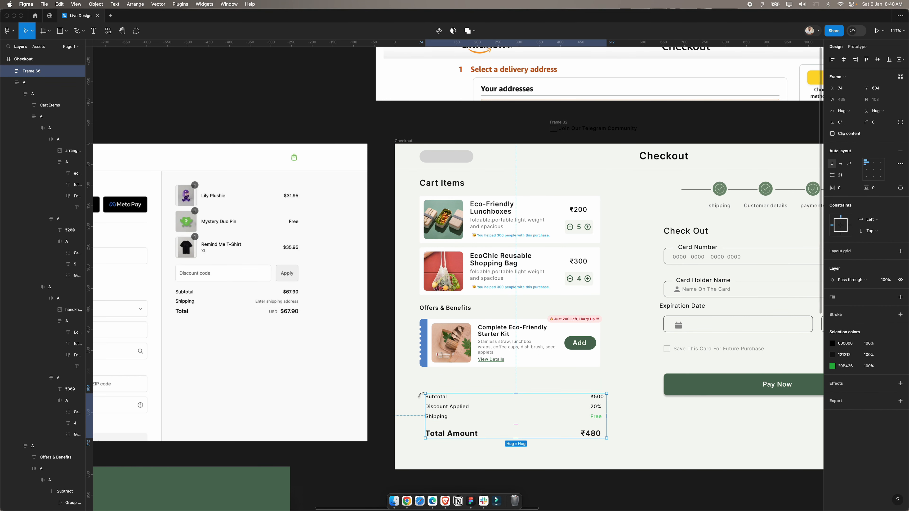
Step: Rename the price summary frame to A
{"action": "double_click", "coordinate": [35, 70]}
{"action": "type", "text": "A"}
{"action": "key", "text": "Return"}
Step: Set the Subtotal, Discount Applied and Shipping rows to fill the price summary's width
{"action": "double_click", "coordinate": [467, 418]}
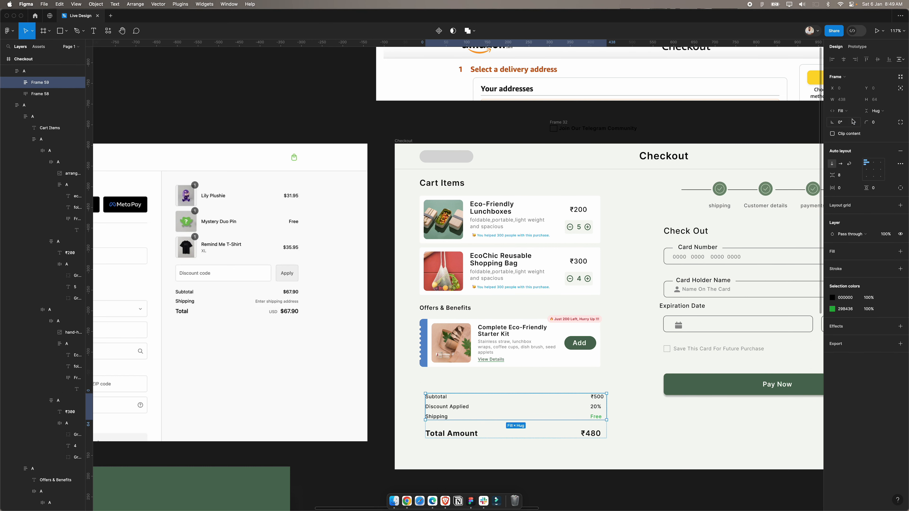
{"action": "key", "text": "Return"}
{"action": "left_click", "coordinate": [855, 117]}
{"action": "left_click", "coordinate": [854, 131]}
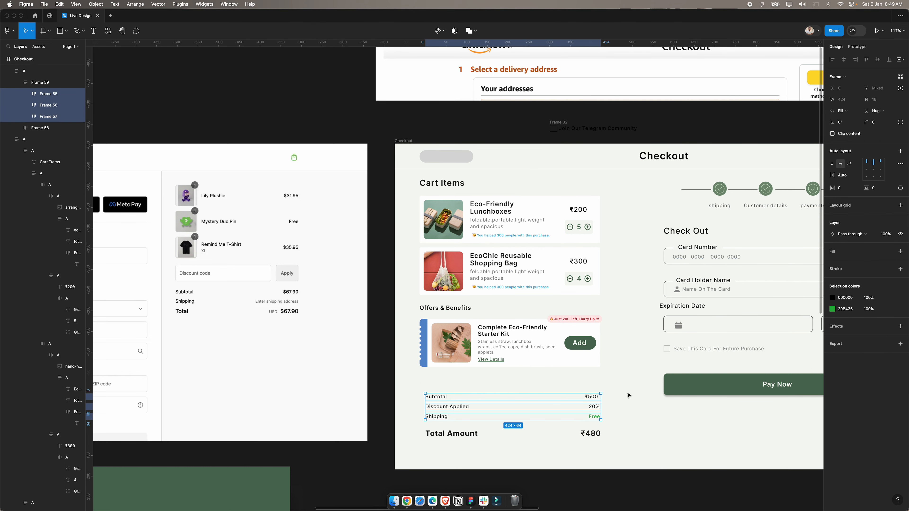
Step: Move the price summary into the main cart column below the Offers & Benefits card and stretch it to the column's width
{"action": "key", "text": "Escape"}
{"action": "key", "text": "Escape"}
{"action": "left_click", "coordinate": [457, 321]}
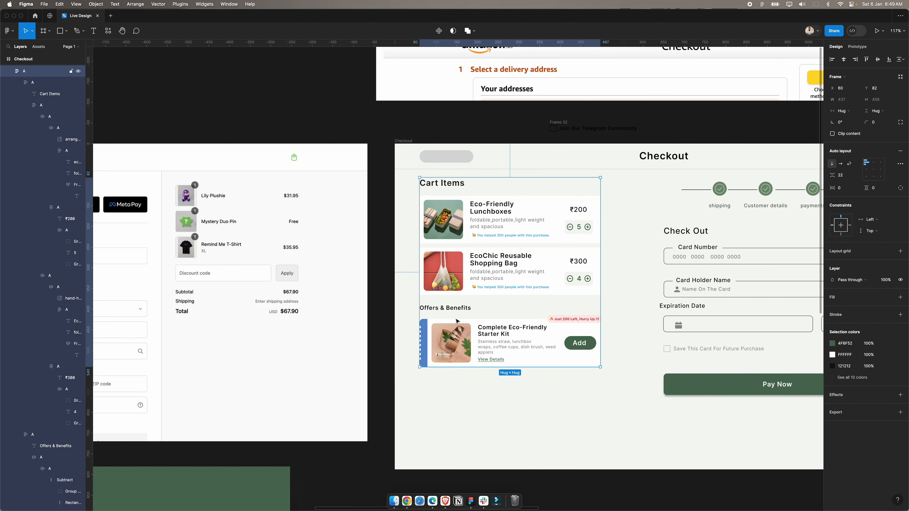
{"action": "key", "text": "super+v"}
{"action": "left_click_drag", "start_coordinate": [596, 408], "coordinate": [601, 408]}
Step: Set the Total Amount row's spacing between label and value to Auto
{"action": "double_click", "coordinate": [587, 416]}
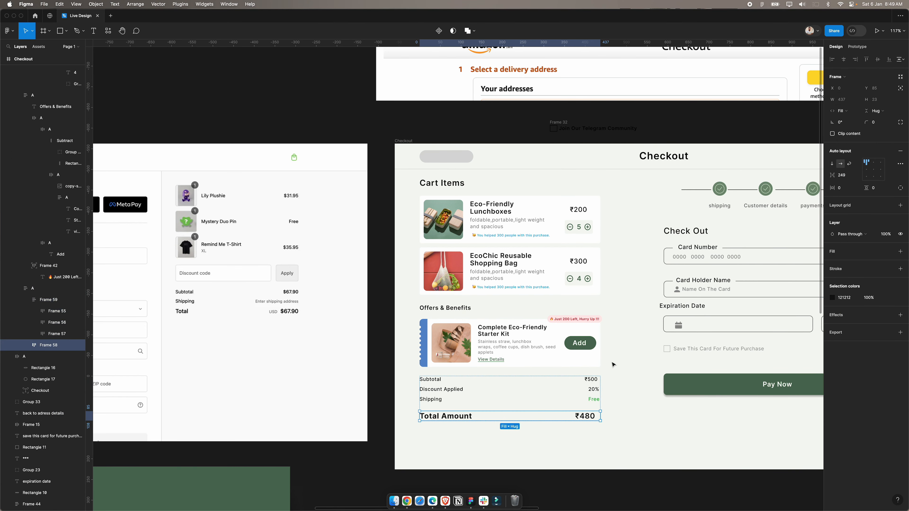
{"action": "left_click", "coordinate": [855, 175]}
{"action": "left_click", "coordinate": [855, 185]}
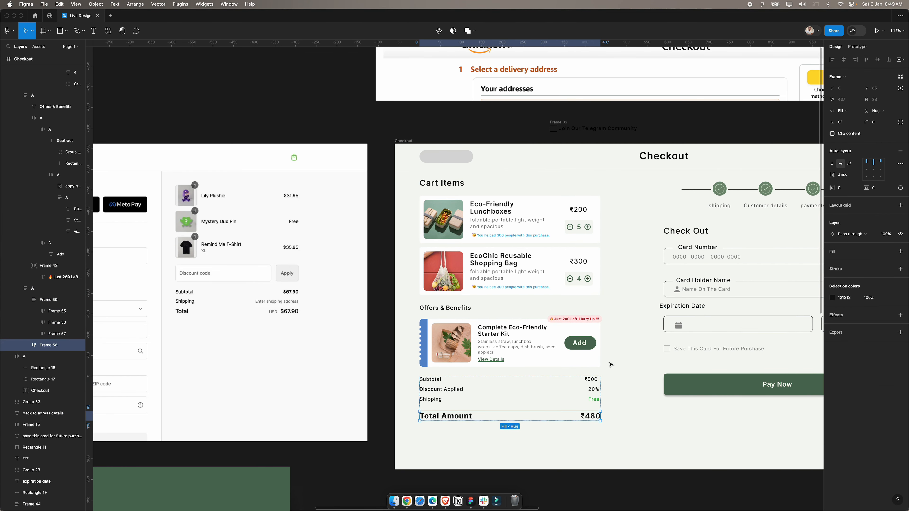
Step: Set the ₹500 subtotal text to hug its contents so it lines up with the right edge of the price summary
{"action": "double_click", "coordinate": [591, 382]}
{"action": "double_click", "coordinate": [591, 381]}
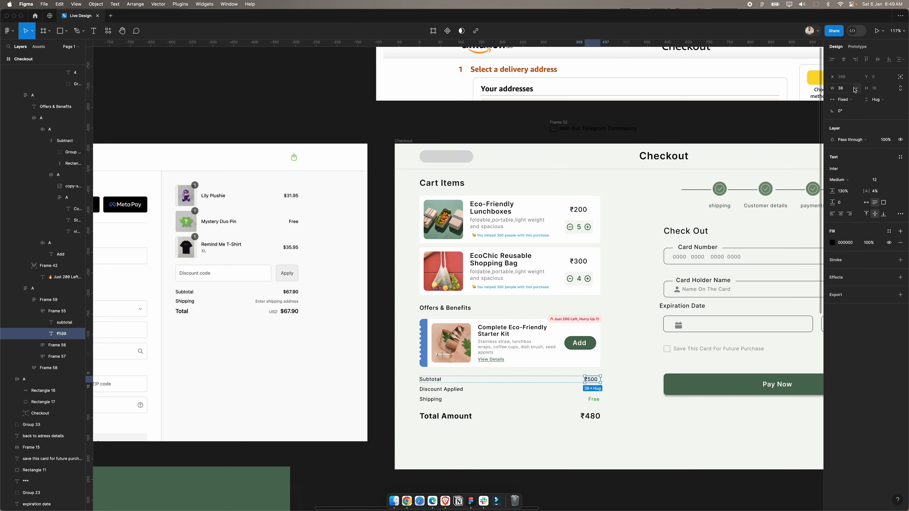
{"action": "left_click", "coordinate": [846, 100]}
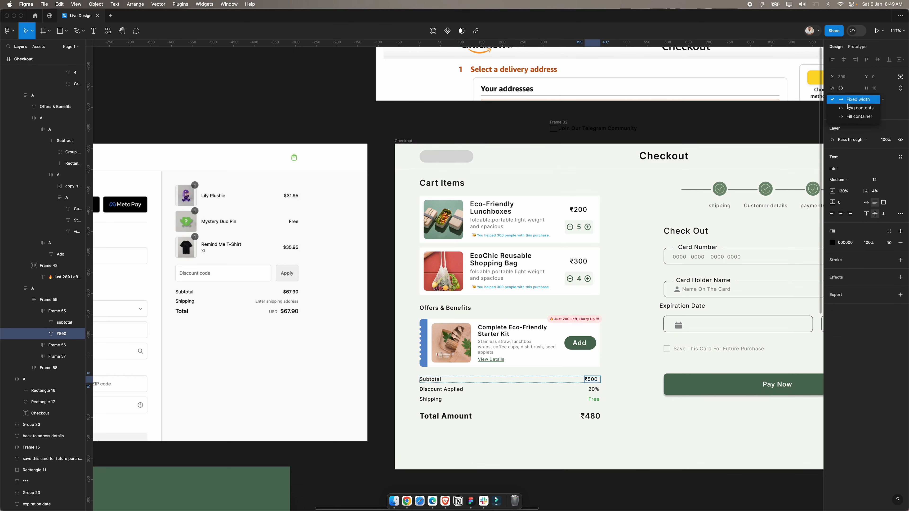
{"action": "left_click", "coordinate": [851, 108]}
{"action": "left_click", "coordinate": [625, 423]}
{"action": "scroll", "coordinate": [626, 423], "scroll_direction": "down", "scroll_amount": 5}
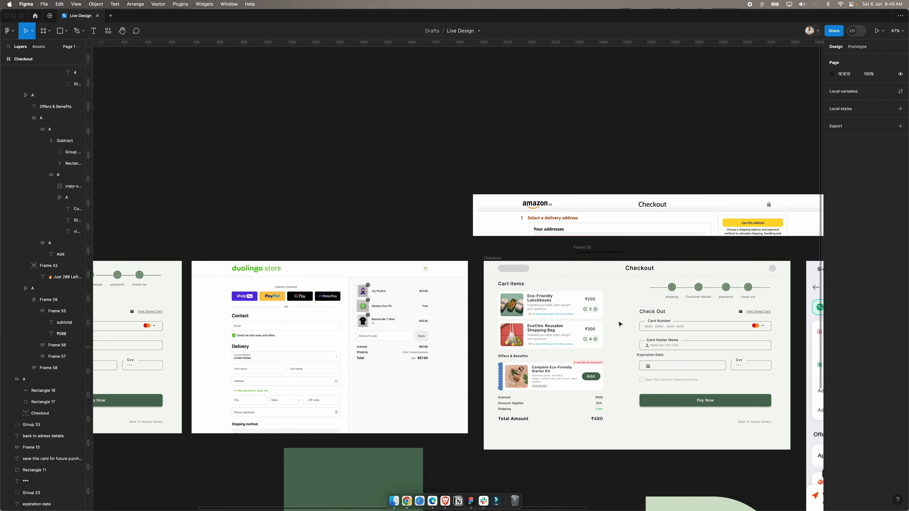
{"action": "scroll", "coordinate": [620, 325], "scroll_direction": "up", "scroll_amount": 3}
{"action": "scroll", "coordinate": [620, 325], "scroll_direction": "down", "scroll_amount": 3}
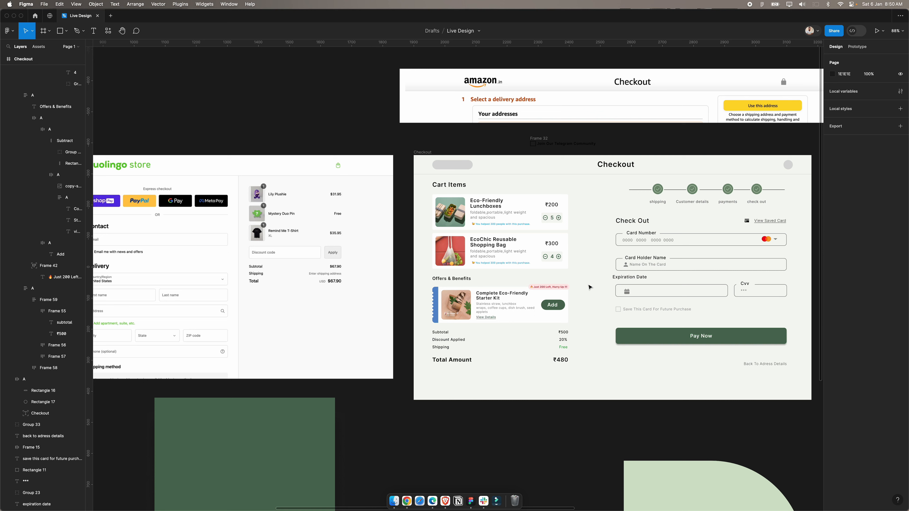
Step: Move the redesigned Checkout frame directly below the original check out page frame
{"action": "scroll", "coordinate": [590, 287], "scroll_direction": "down", "scroll_amount": 5}
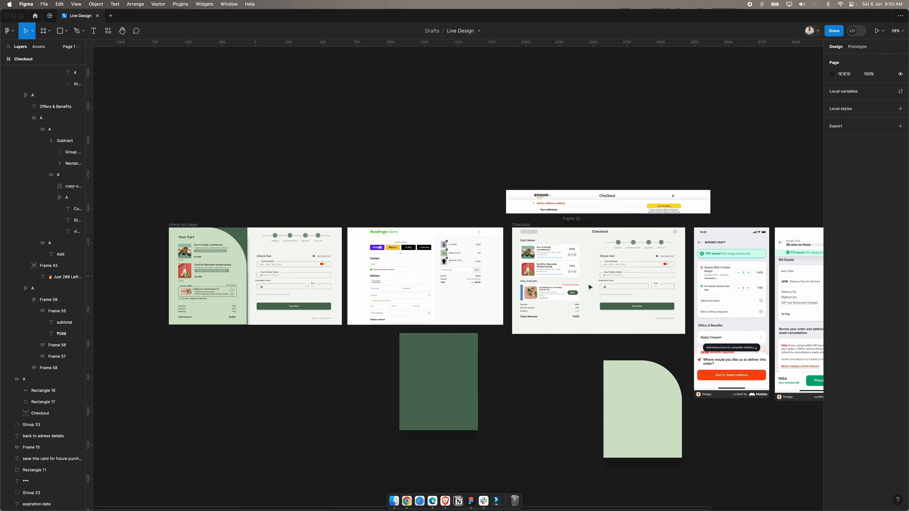
{"action": "left_click", "coordinate": [523, 225]}
{"action": "left_click_drag", "start_coordinate": [523, 225], "coordinate": [181, 330]}
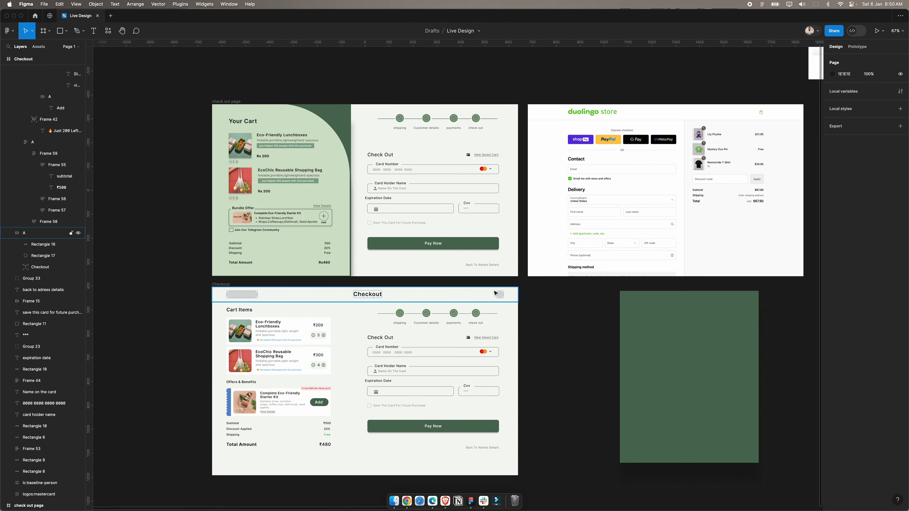
Step: Find a lock icon with the Material Design Icons plugin and replace the header's circle placeholder with it
{"action": "left_click", "coordinate": [108, 31]}
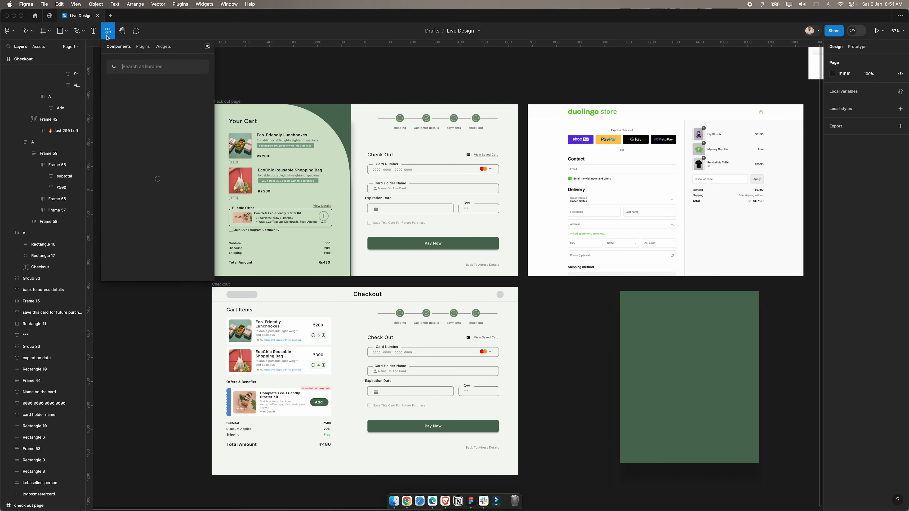
{"action": "key", "text": "Escape"}
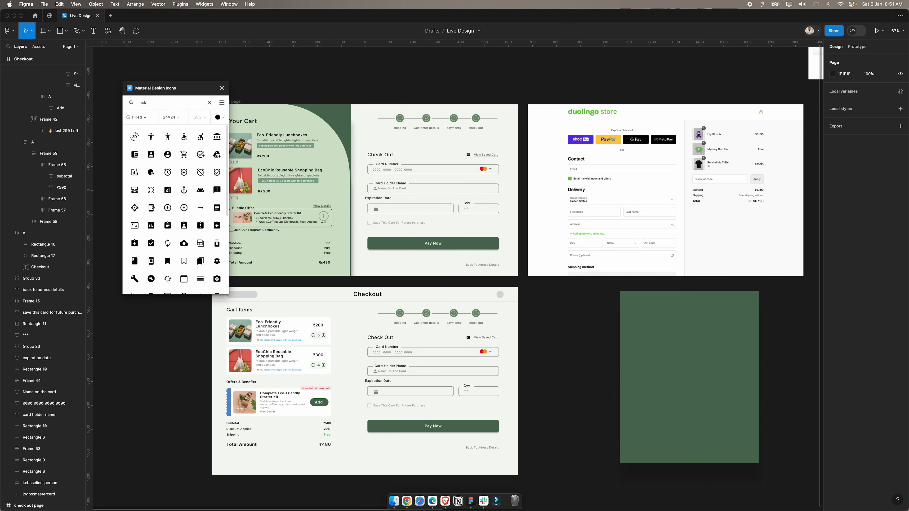
{"action": "left_click_drag", "start_coordinate": [151, 137], "coordinate": [165, 367]}
{"action": "key", "text": "BackSpace"}
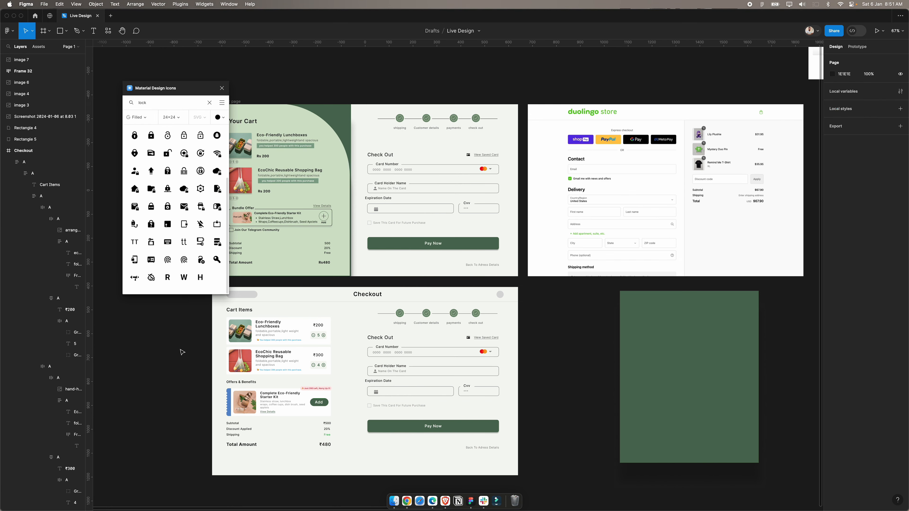
{"action": "left_click", "coordinate": [500, 294]}
{"action": "key", "text": "super+v"}
{"action": "scroll", "coordinate": [493, 294], "scroll_direction": "up", "scroll_amount": 10}
{"action": "scroll", "coordinate": [644, 305], "scroll_direction": "down", "scroll_amount": 10}
Step: Search the icon plugin for "eco" and place the leaf icon on the empty canvas beside the Checkout frame
{"action": "left_click", "coordinate": [388, 305]}
{"action": "double_click", "coordinate": [388, 305]}
{"action": "scroll", "coordinate": [387, 304], "scroll_direction": "up", "scroll_amount": 6}
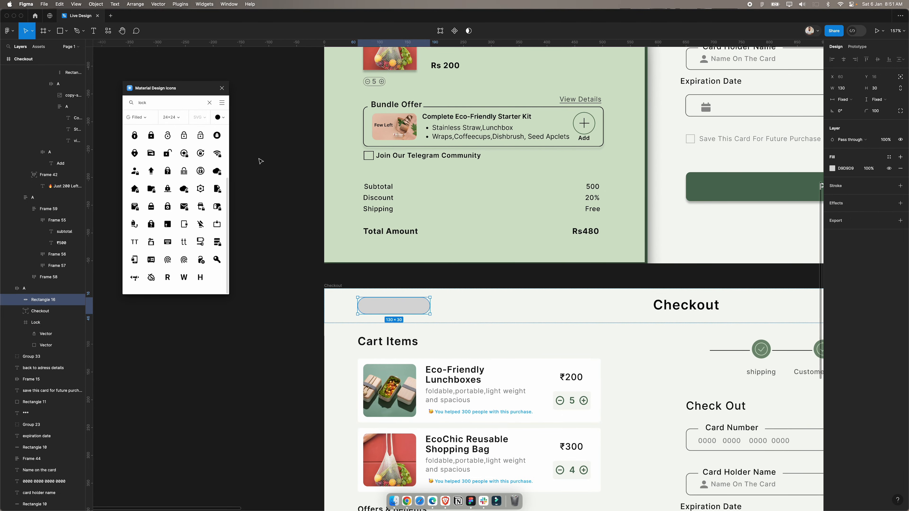
{"action": "scroll", "coordinate": [355, 251], "scroll_direction": "down", "scroll_amount": 10}
{"action": "scroll", "coordinate": [360, 289], "scroll_direction": "up", "scroll_amount": 10}
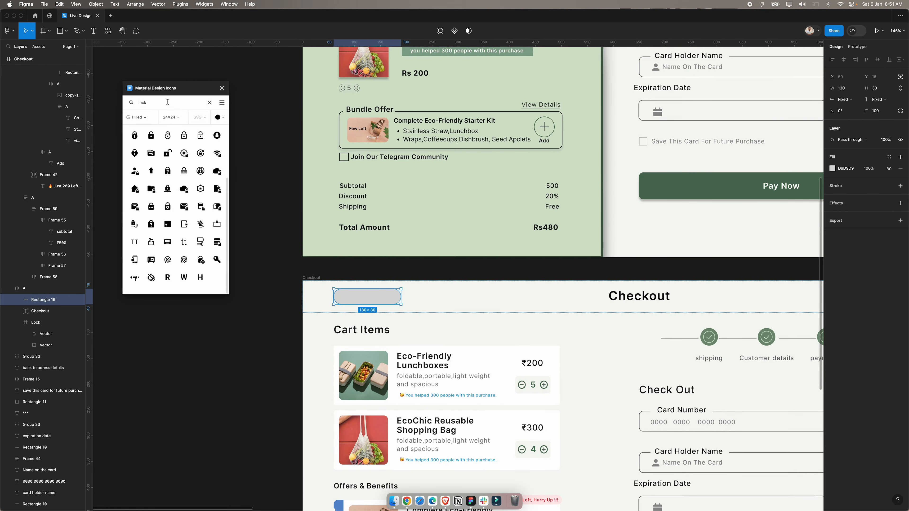
{"action": "double_click", "coordinate": [143, 102]}
{"action": "type", "text": "eco"}
{"action": "left_click_drag", "start_coordinate": [137, 139], "coordinate": [231, 353]}
Step: Add the text "EcoStore" next to the leaf icon
{"action": "scroll", "coordinate": [229, 352], "scroll_direction": "up", "scroll_amount": 5}
{"action": "key", "text": "t"}
{"action": "left_click", "coordinate": [225, 354]}
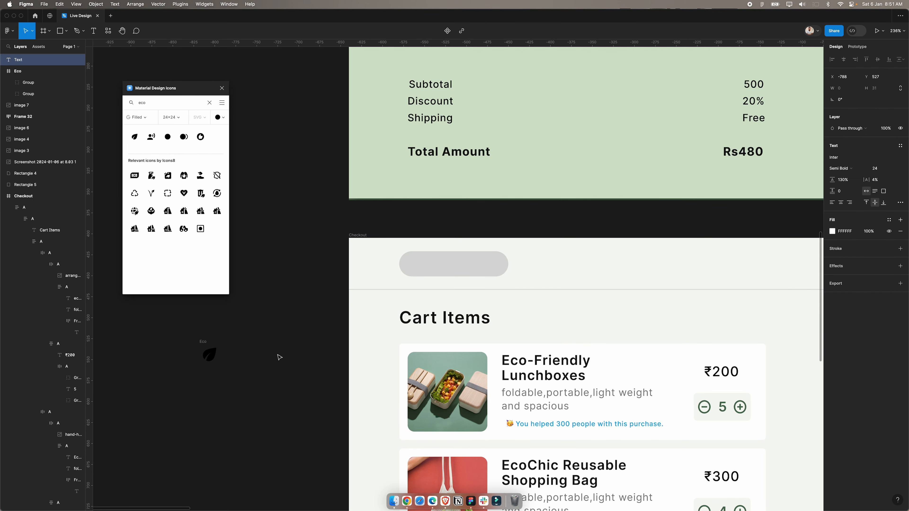
{"action": "type", "text": "EcoStore"}
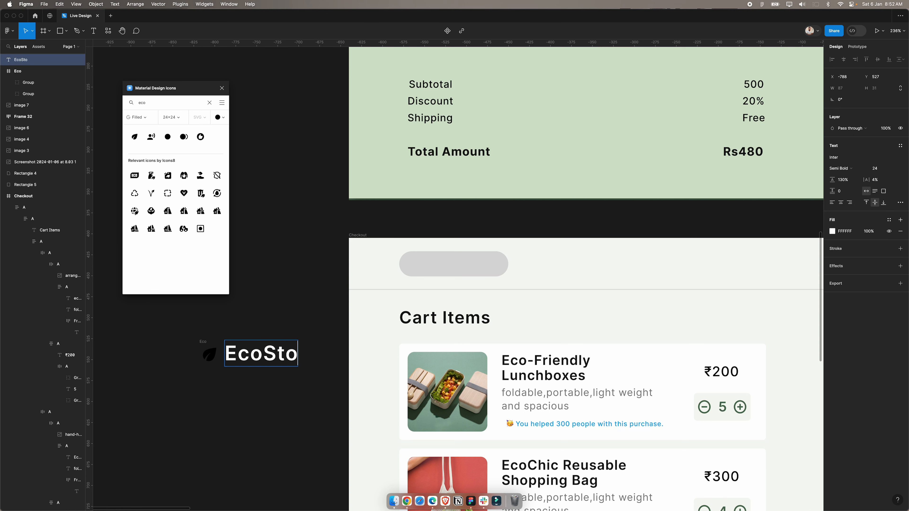
{"action": "key", "text": "Escape"}
Step: Give the EcoStore text a green linear gradient fill and combine it with the green leaf icon in a horizontal auto layout
{"action": "scroll", "coordinate": [227, 368], "scroll_direction": "up", "scroll_amount": 5}
{"action": "left_click", "coordinate": [831, 231]}
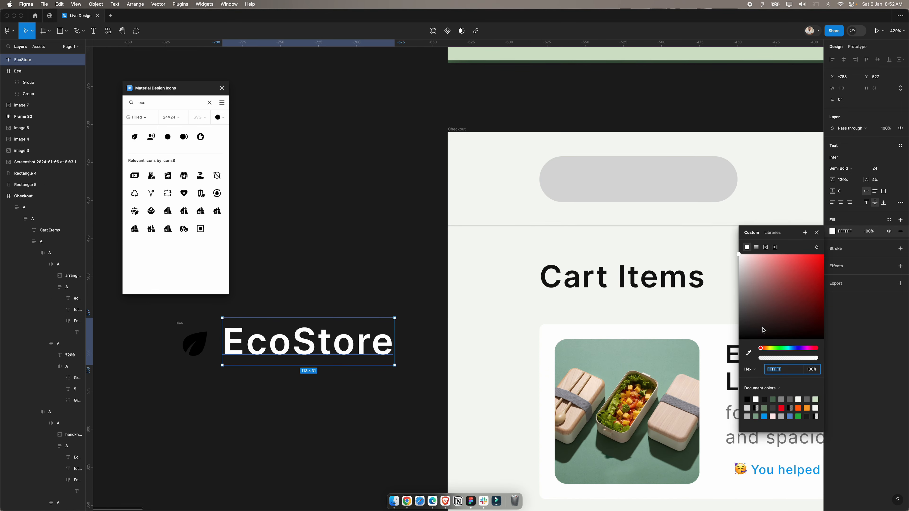
{"action": "left_click", "coordinate": [756, 247]}
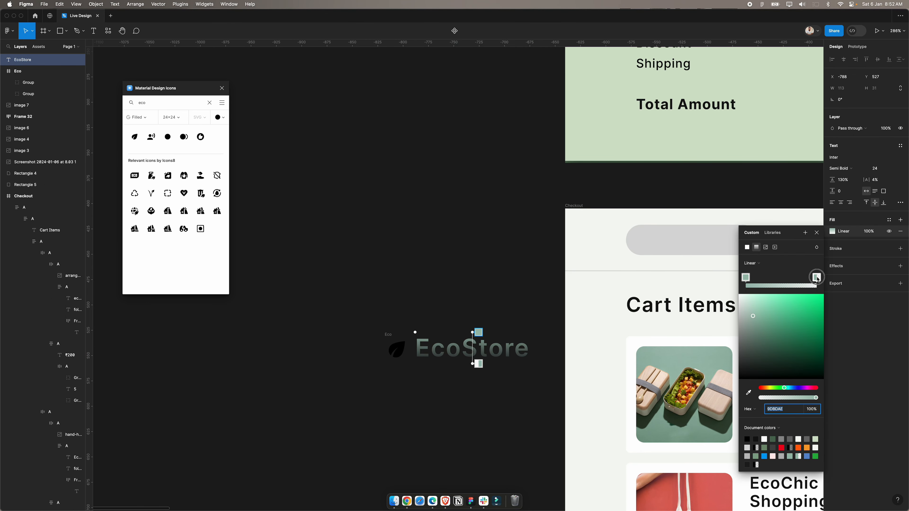
{"action": "left_click", "coordinate": [817, 278]}
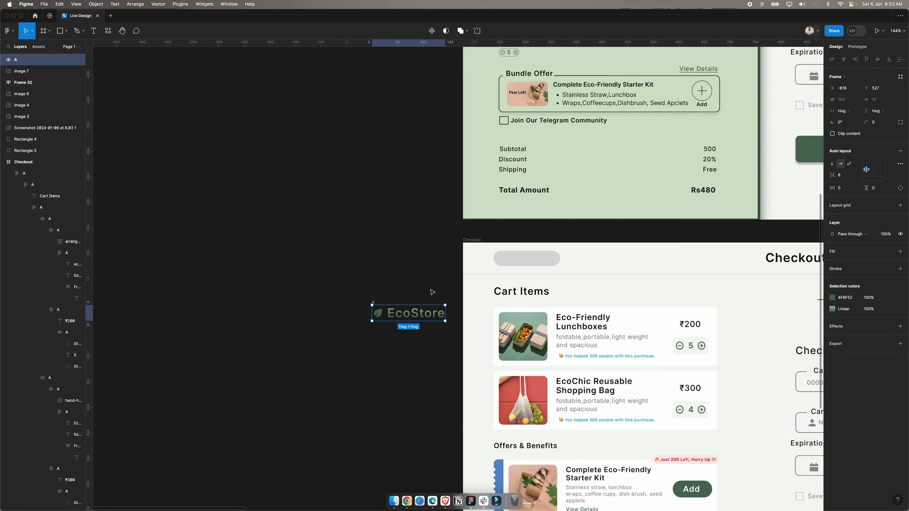
Step: Move the EcoStore logo into the Checkout header in place of the grey rounded placeholder
{"action": "key", "text": "super+x"}
{"action": "scroll", "coordinate": [433, 292], "scroll_direction": "up", "scroll_amount": 6}
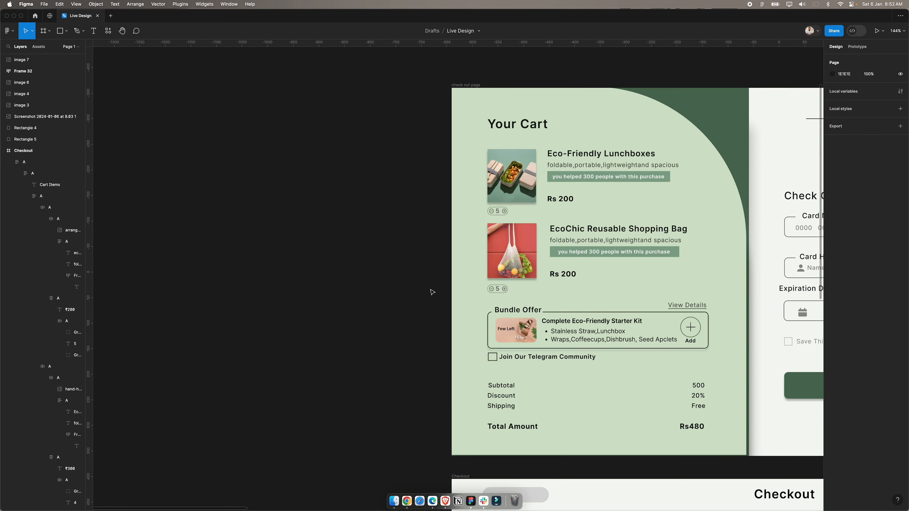
{"action": "scroll", "coordinate": [433, 292], "scroll_direction": "down", "scroll_amount": 6}
{"action": "left_click", "coordinate": [420, 300]}
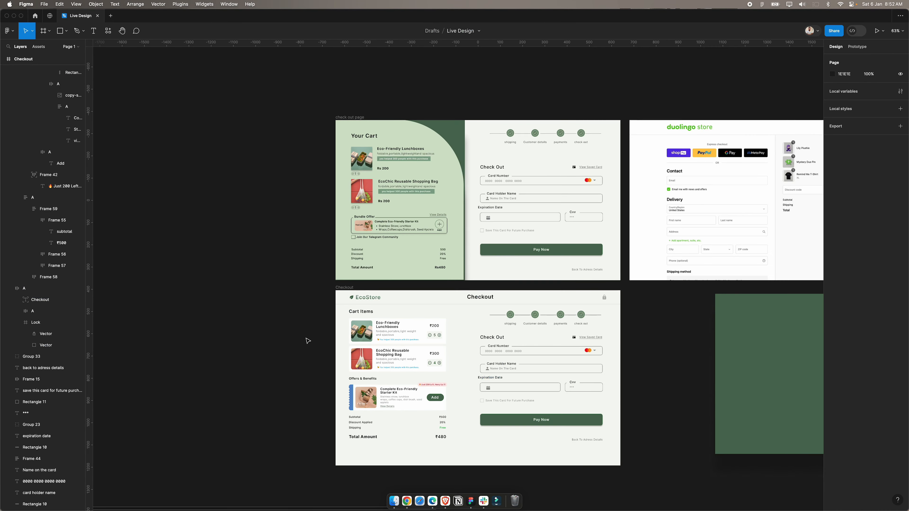
{"action": "scroll", "coordinate": [345, 337], "scroll_direction": "up", "scroll_amount": 4}
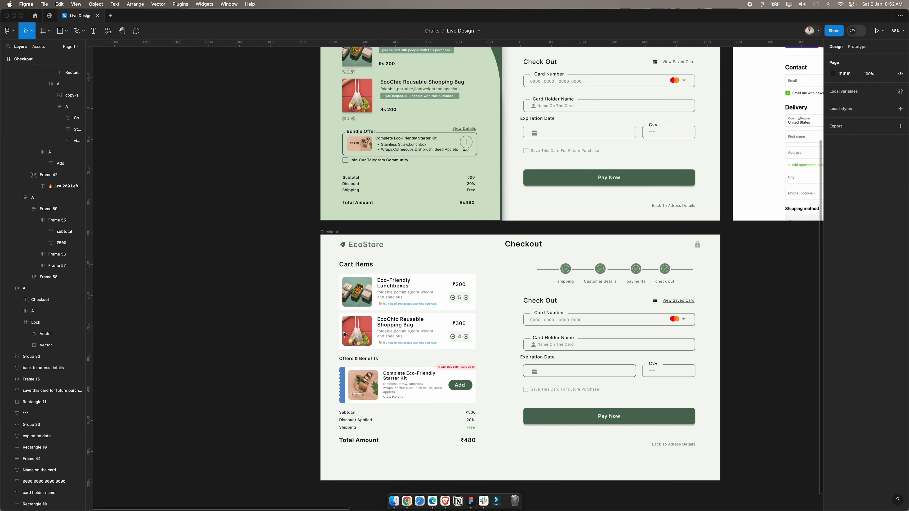
{"action": "scroll", "coordinate": [344, 335], "scroll_direction": "down", "scroll_amount": 3}
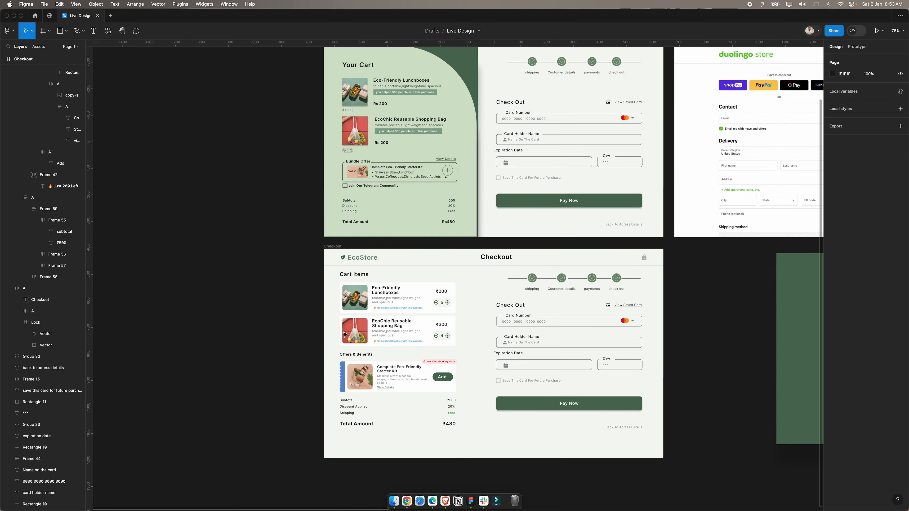
{"action": "scroll", "coordinate": [345, 335], "scroll_direction": "up", "scroll_amount": 2}
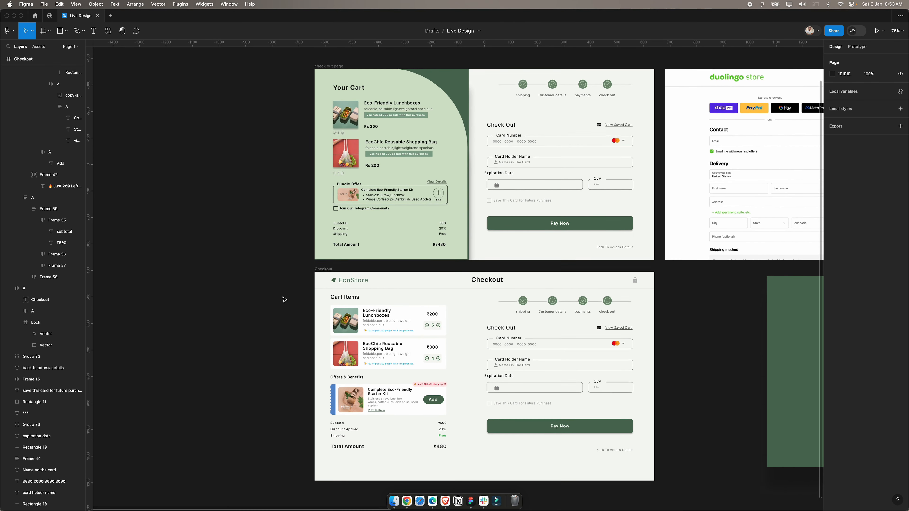
{"action": "scroll", "coordinate": [288, 319], "scroll_direction": "up", "scroll_amount": 2}
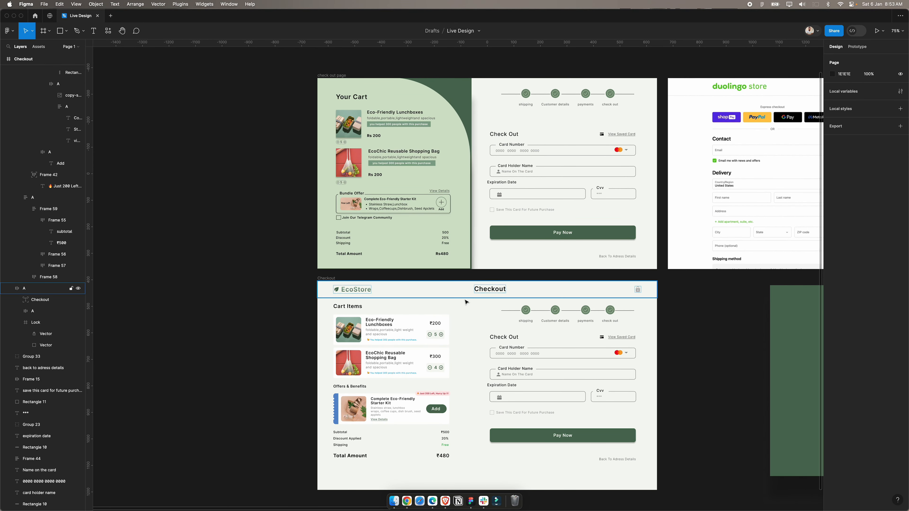